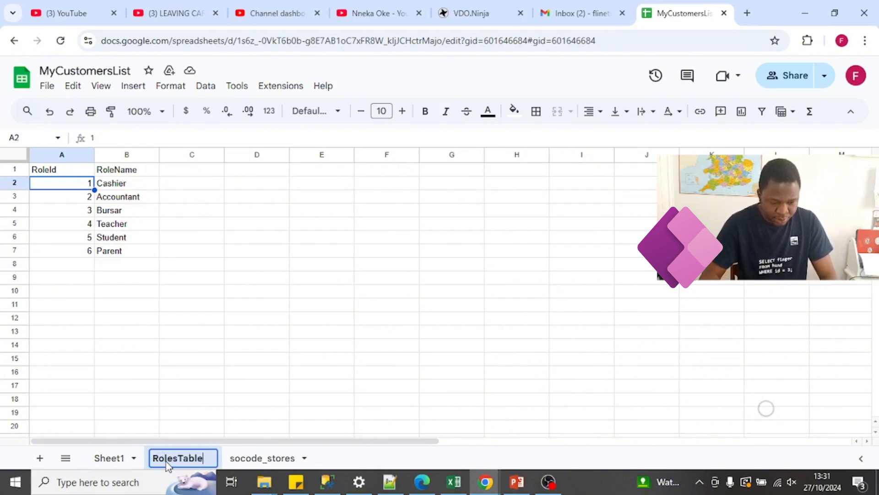
# Add a new sheet after RolesTable and enter UserId in cell A1 as the first column header.
pyautogui.click(306, 337)
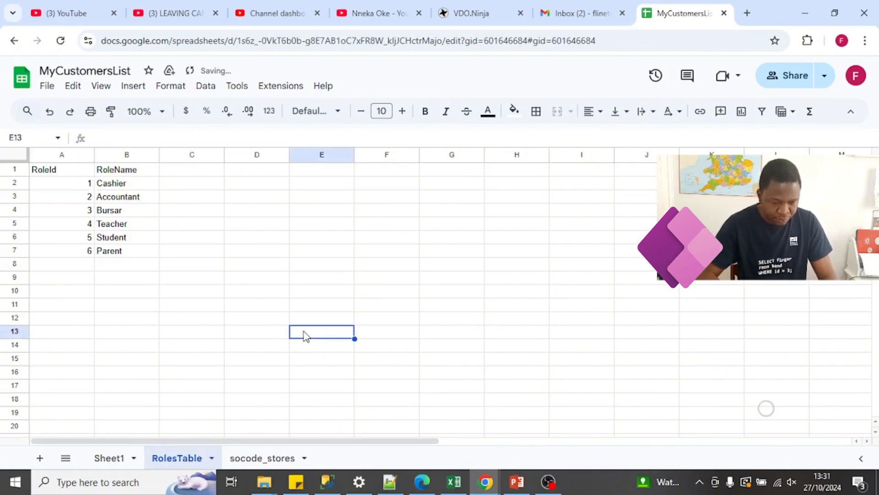
pyautogui.click(40, 458)
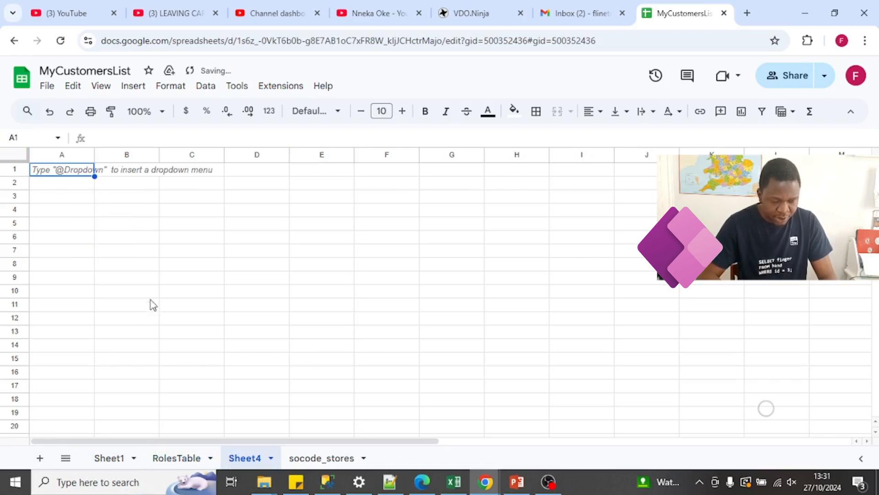
pyautogui.write('UserId')
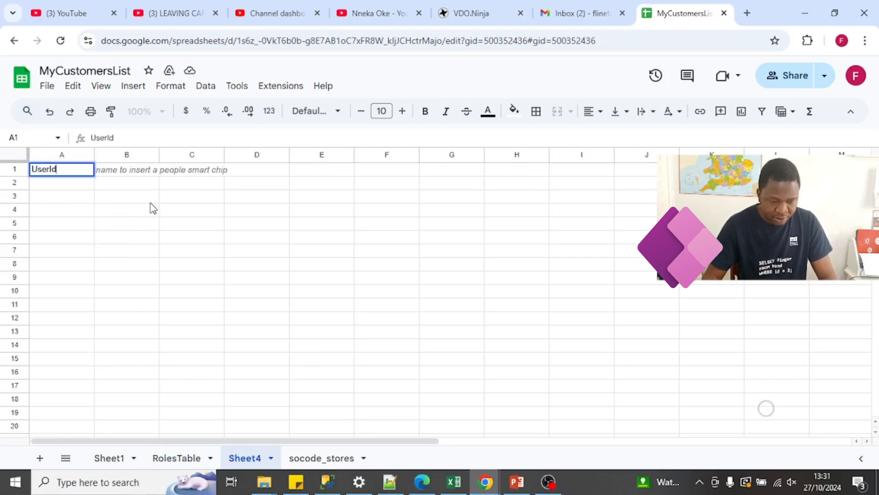
pyautogui.press('Tab')
# Rename the new sheet containing the user IDs and role IDs as UsersTable.
pyautogui.doubleClick(251, 460)
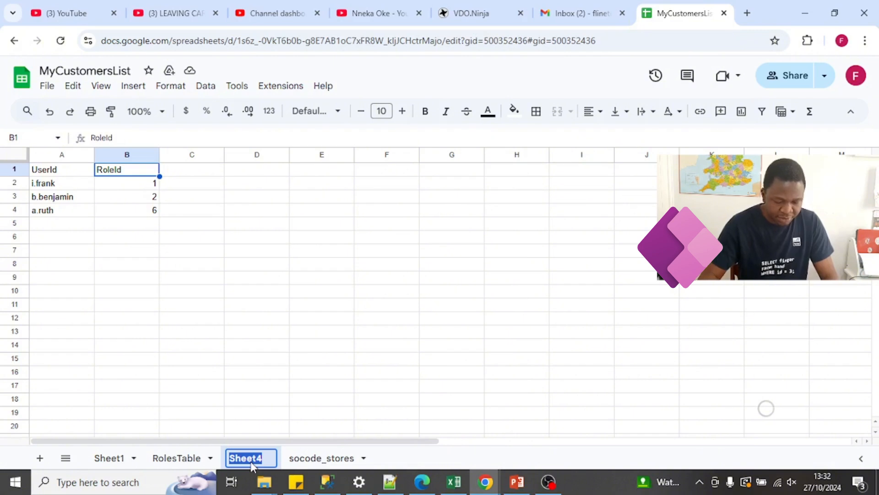
pyautogui.write('UsersTable')
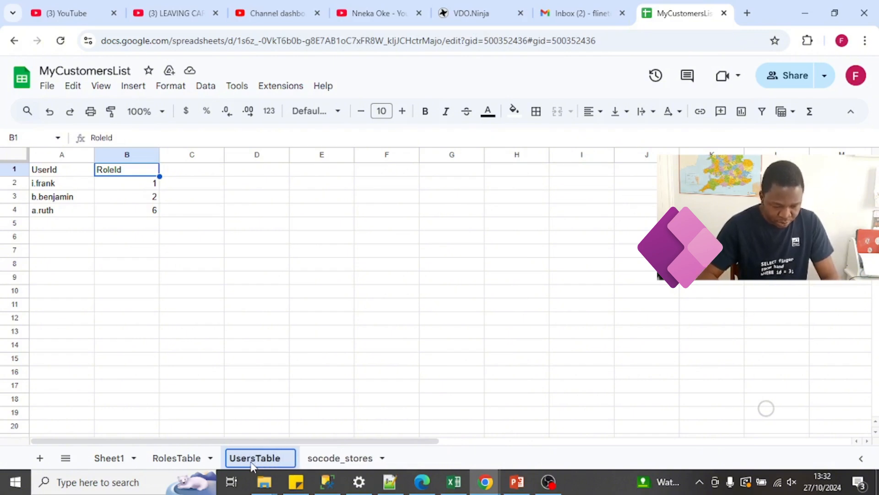
pyautogui.press('Return')
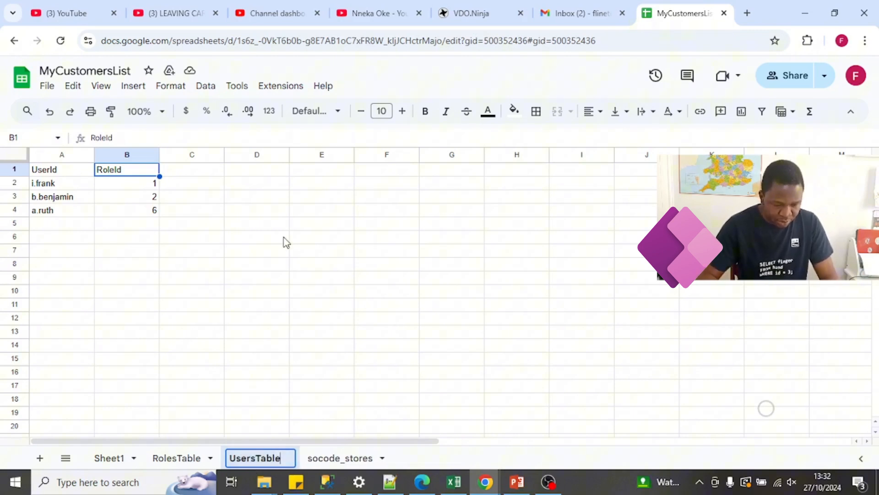
pyautogui.click(259, 229)
# Compare the RoleId assigned to each user in UsersTable with the matching role names in RolesTable.
pyautogui.click(67, 184)
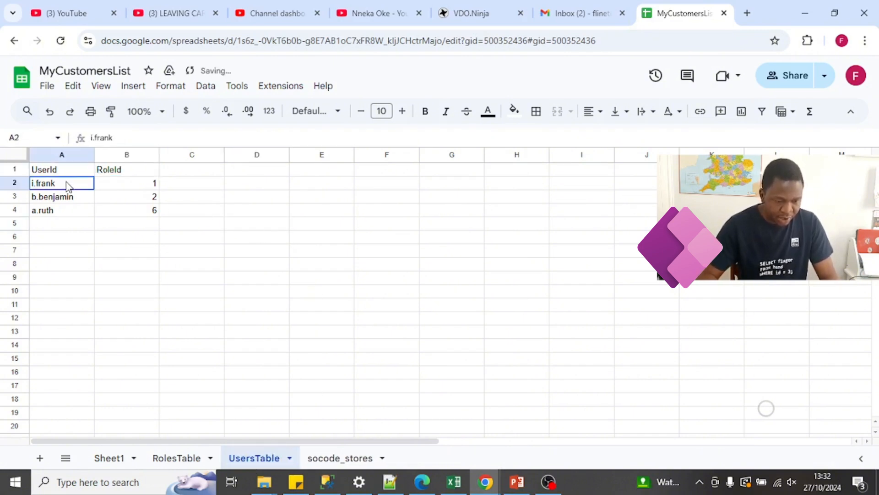
pyautogui.click(127, 184)
pyautogui.click(180, 459)
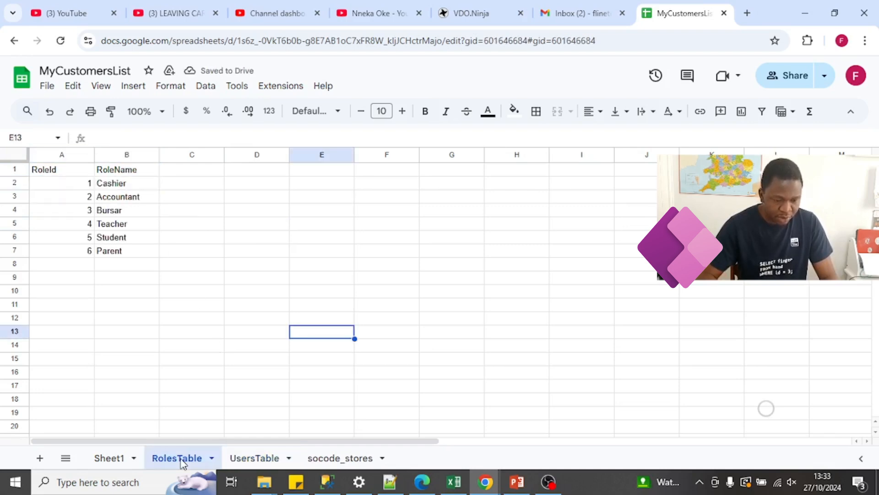
pyautogui.click(123, 184)
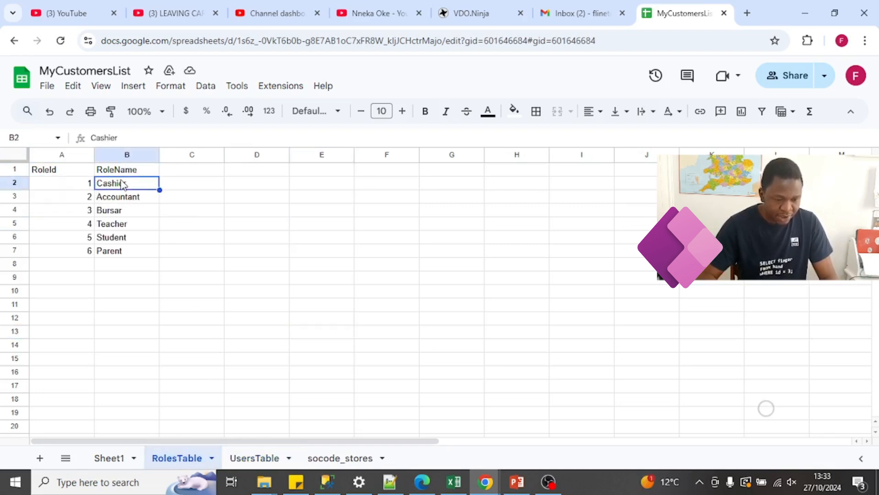
pyautogui.click(255, 458)
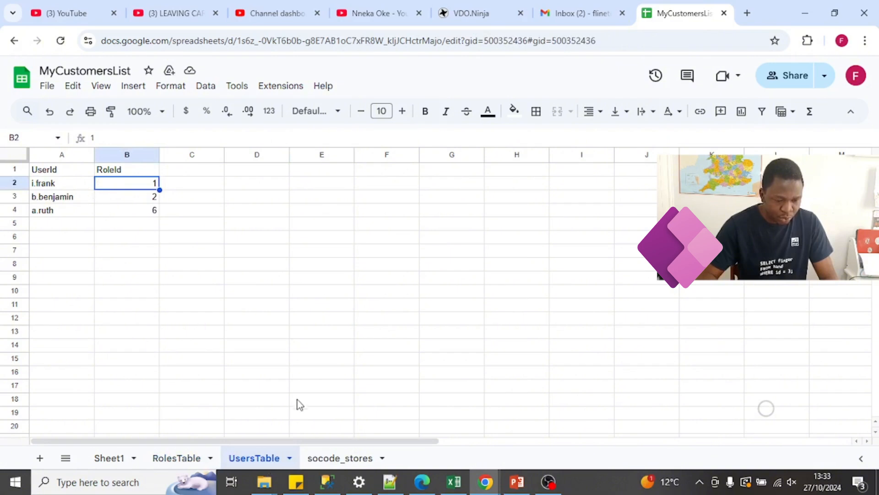
pyautogui.click(194, 460)
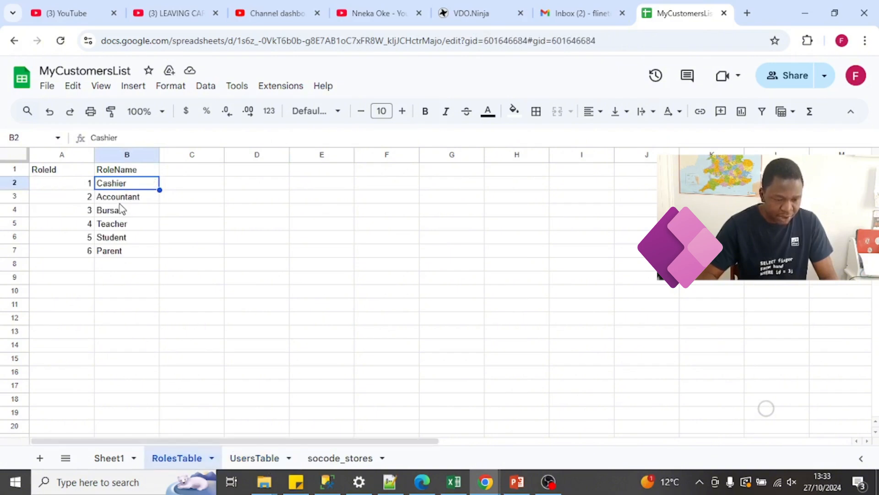
pyautogui.click(251, 458)
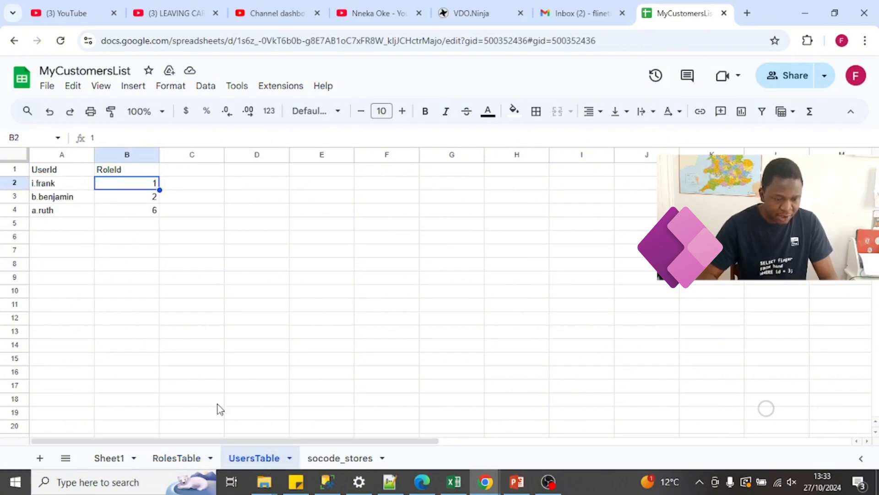
pyautogui.click(133, 212)
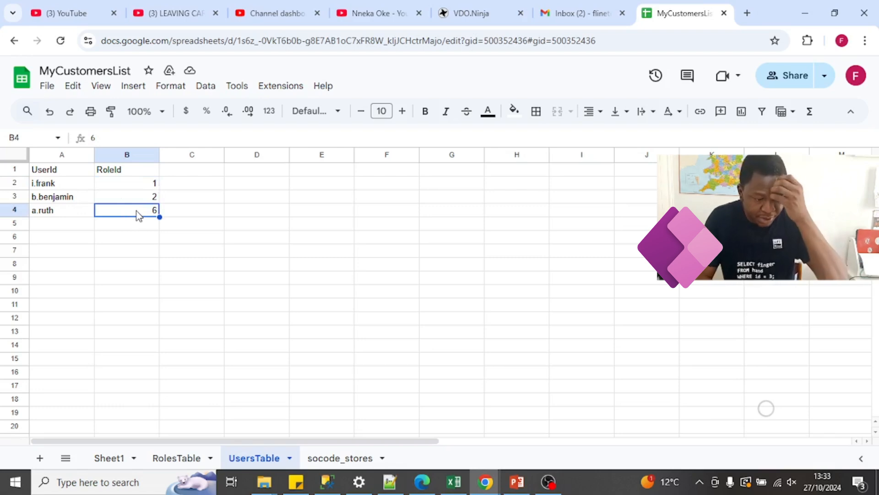
pyautogui.click(106, 183)
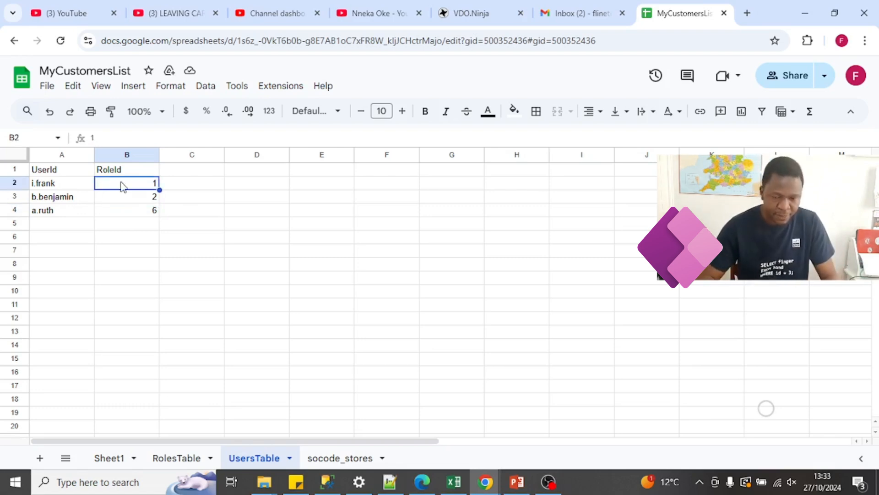
pyautogui.click(116, 215)
# Add the column headers Last Signin Date in C1 and Status in D1 of UsersTable.
pyautogui.click(198, 173)
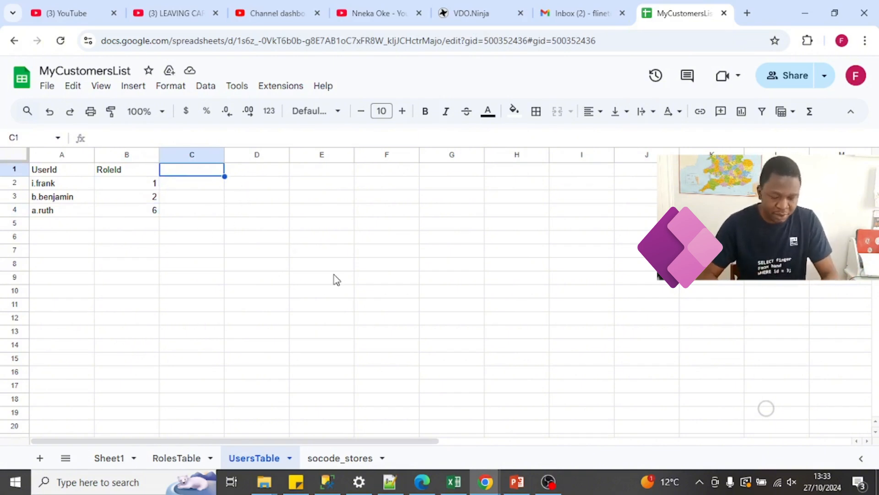
pyautogui.write('Last')
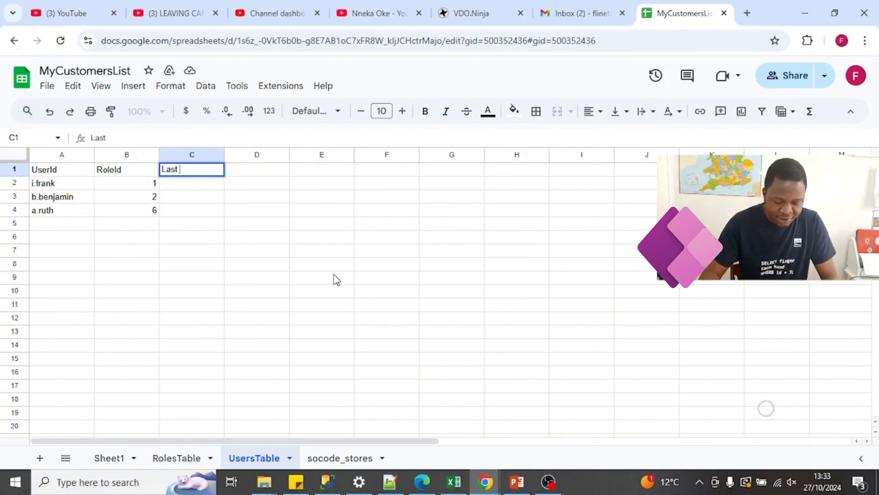
pyautogui.write(' Sign')
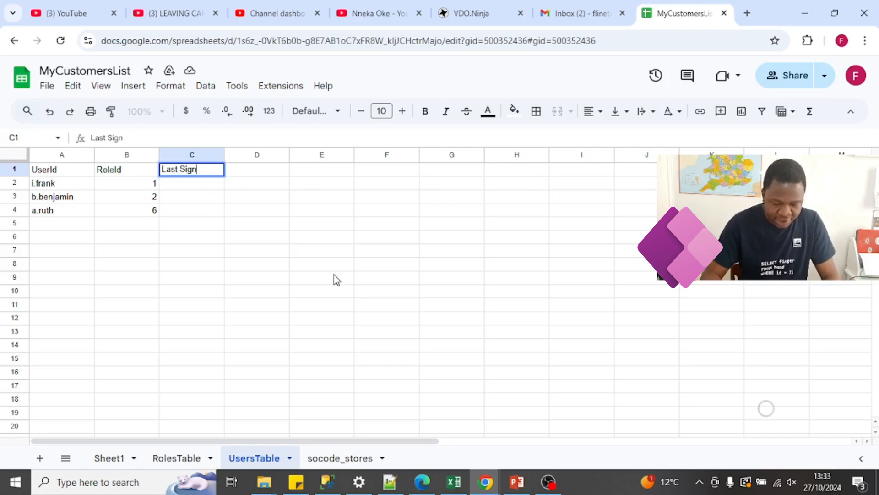
pyautogui.write('in Date')
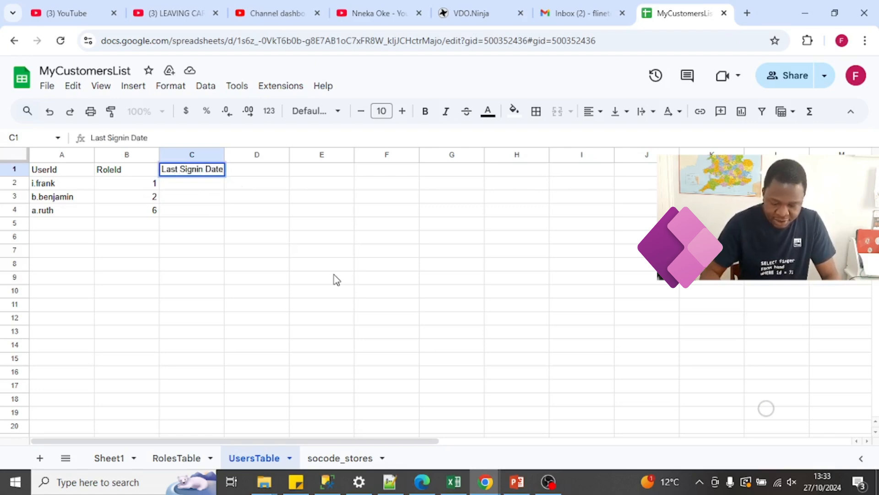
pyautogui.press('Tab')
pyautogui.write('Stat')
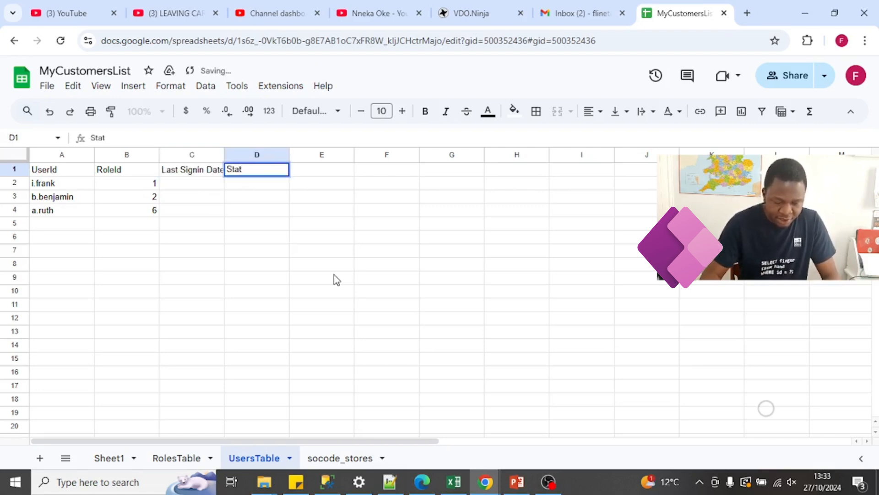
pyautogui.write('us')
pyautogui.press('Tab')
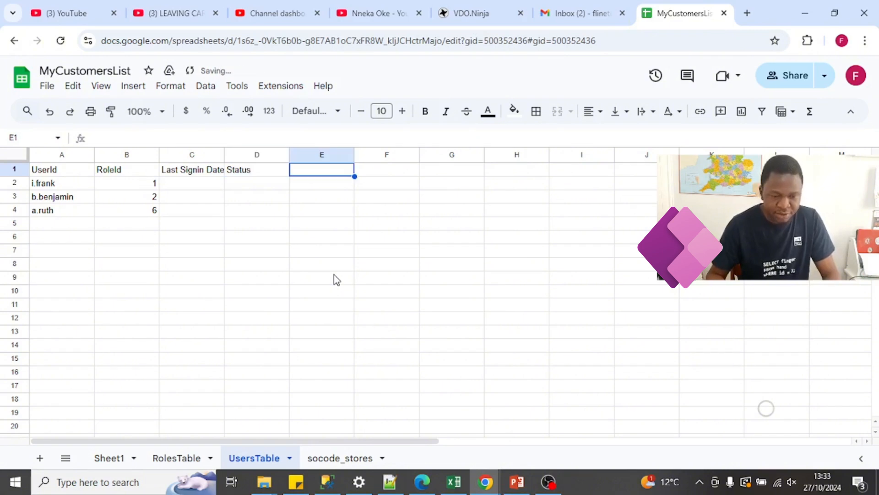
pyautogui.press('Left')
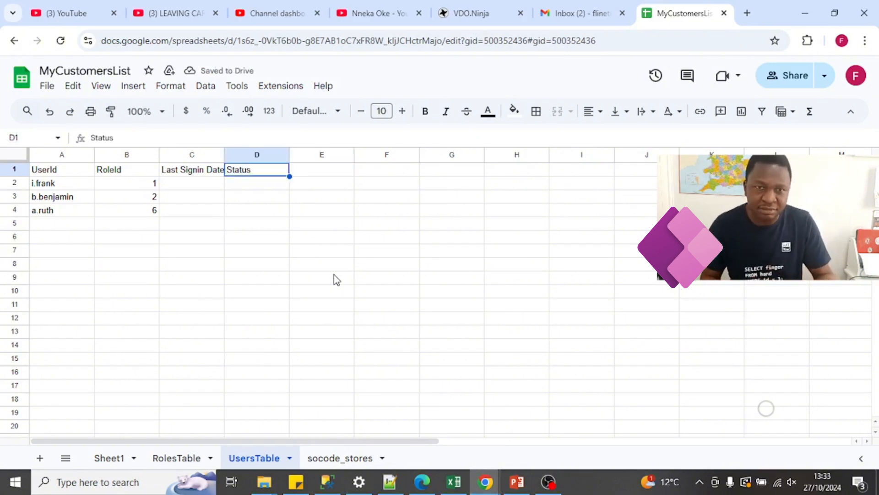
pyautogui.press('Down')
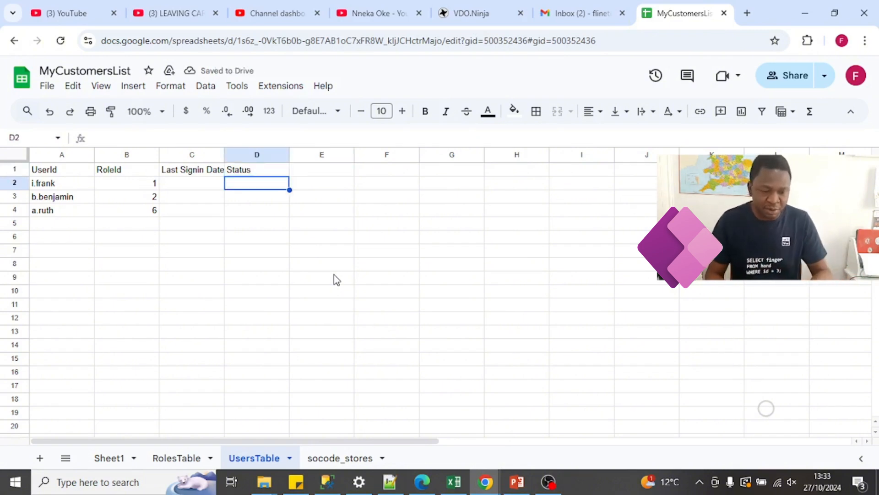
pyautogui.press('Up')
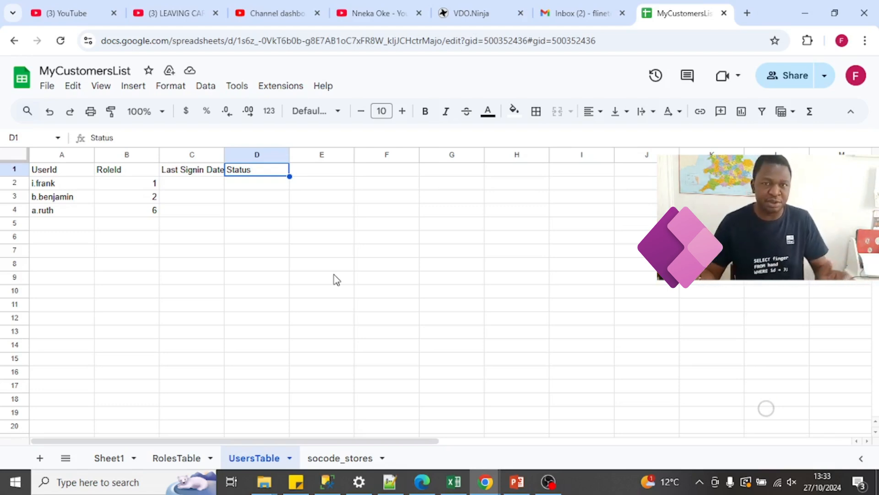
pyautogui.click(123, 187)
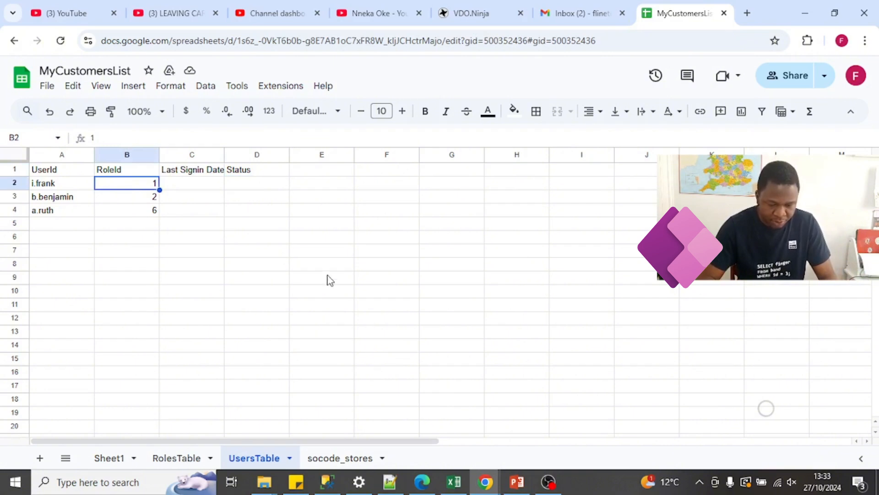
pyautogui.click(111, 198)
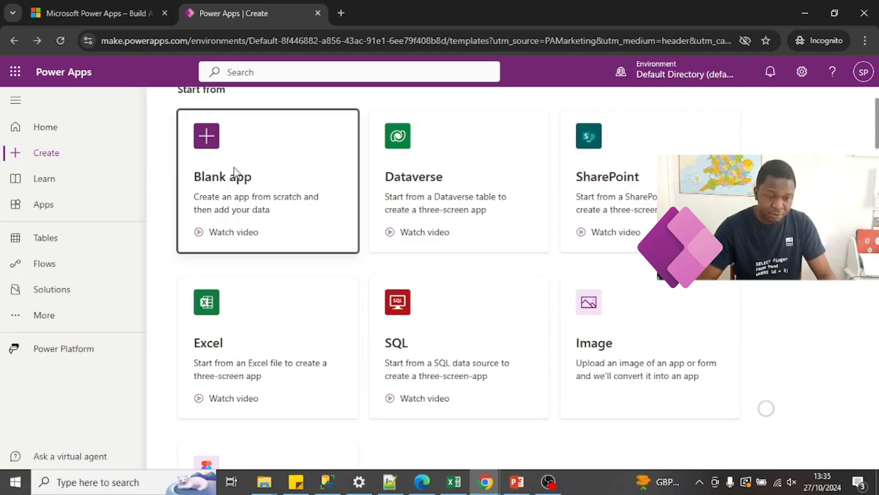
# Create a blank canvas app named MySchool in Tablet format and skip the Power Apps Studio welcome dialog.
pyautogui.click(235, 173)
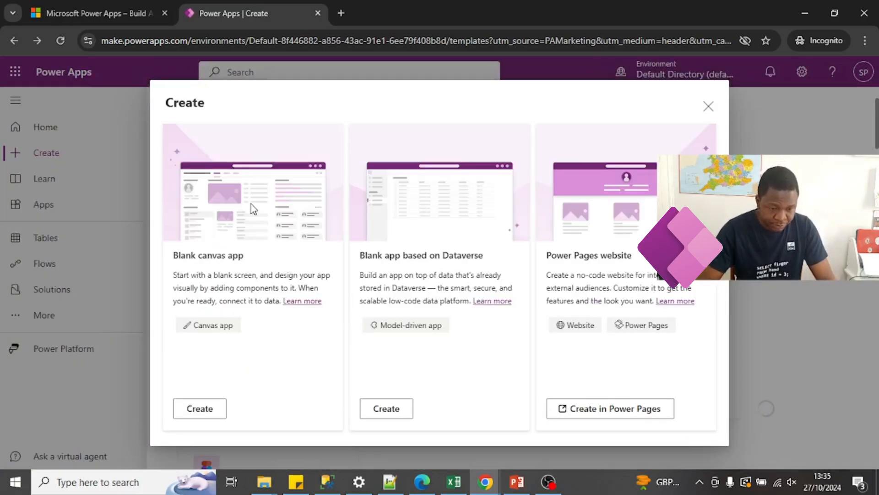
pyautogui.click(200, 415)
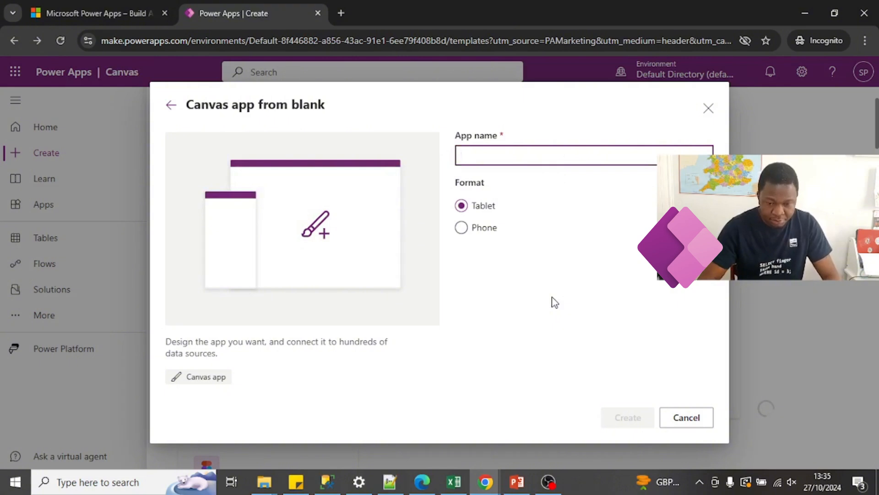
pyautogui.write('MySchool')
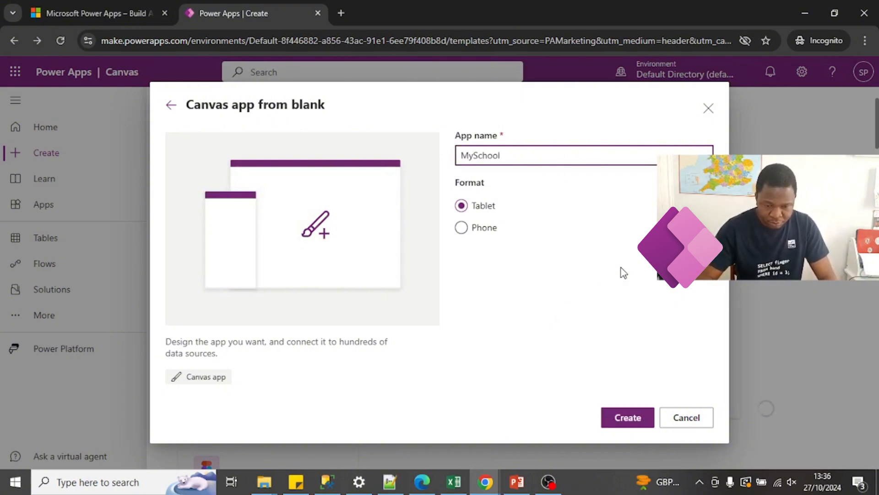
pyautogui.click(629, 418)
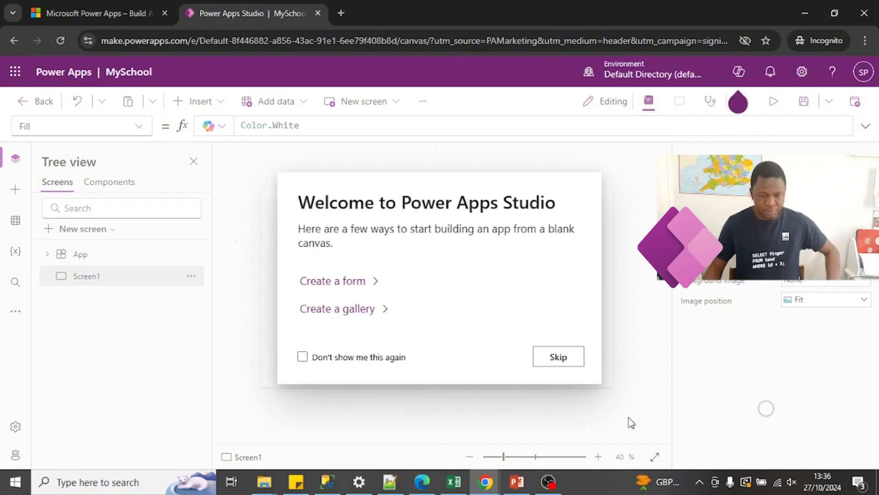
pyautogui.click(551, 360)
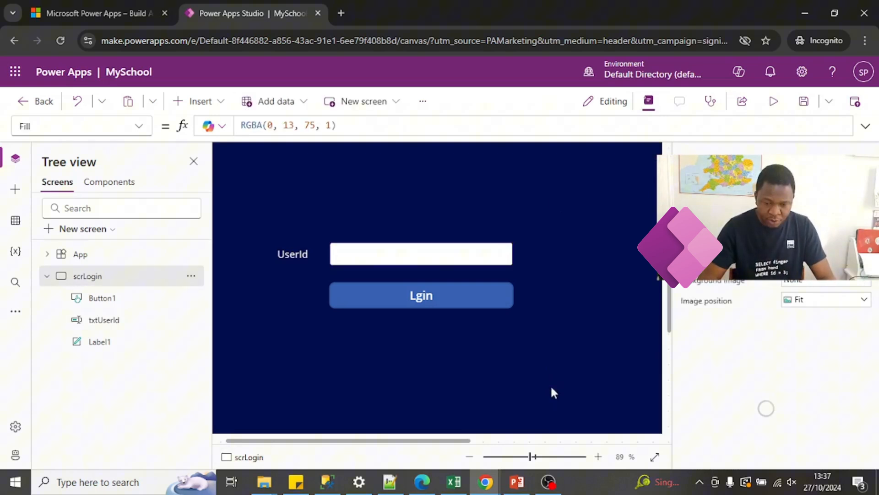
# Start adding a data source to the MySchool app and search the available sources for "sheet".
pyautogui.click(15, 189)
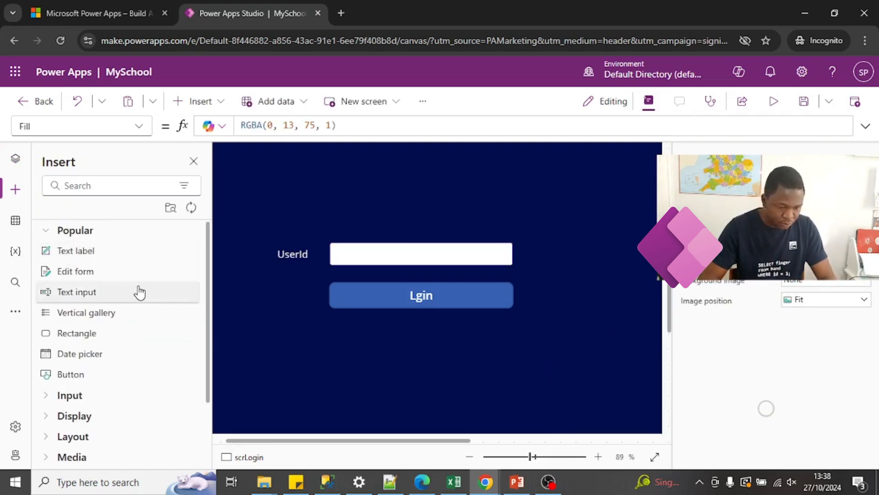
pyautogui.click(16, 224)
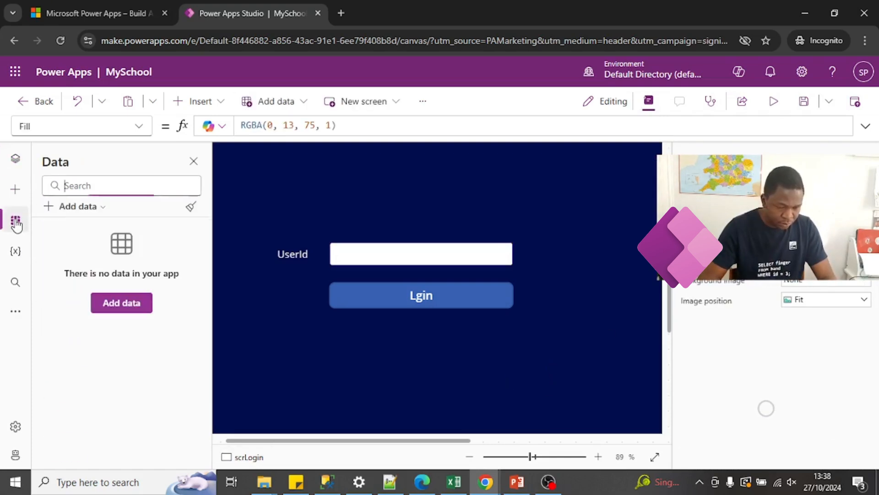
pyautogui.click(125, 304)
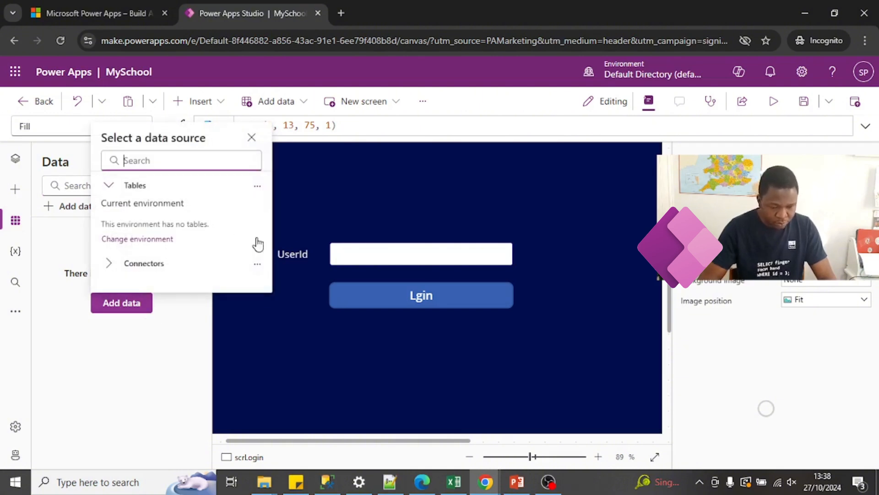
pyautogui.write('google')
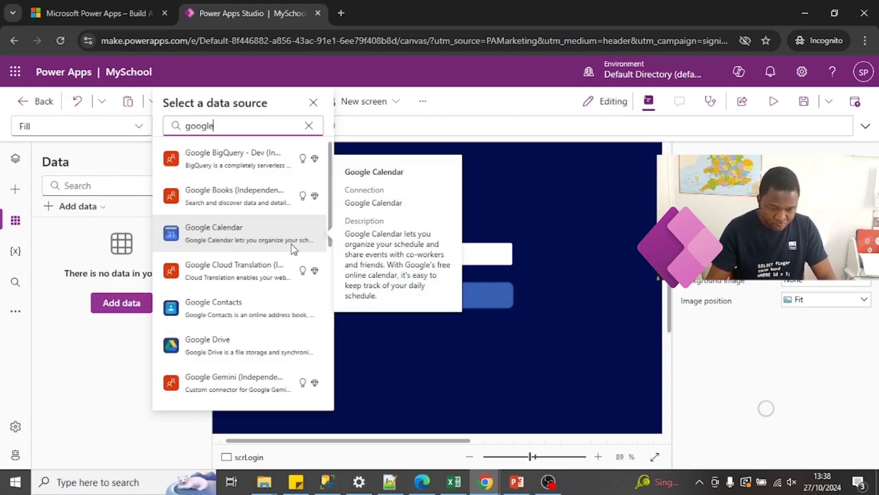
pyautogui.press('BackSpace')
pyautogui.press('BackSpace')
pyautogui.press('BackSpace')
pyautogui.press('BackSpace')
pyautogui.press('BackSpace')
pyautogui.press('BackSpace')
pyautogui.write('sheet')
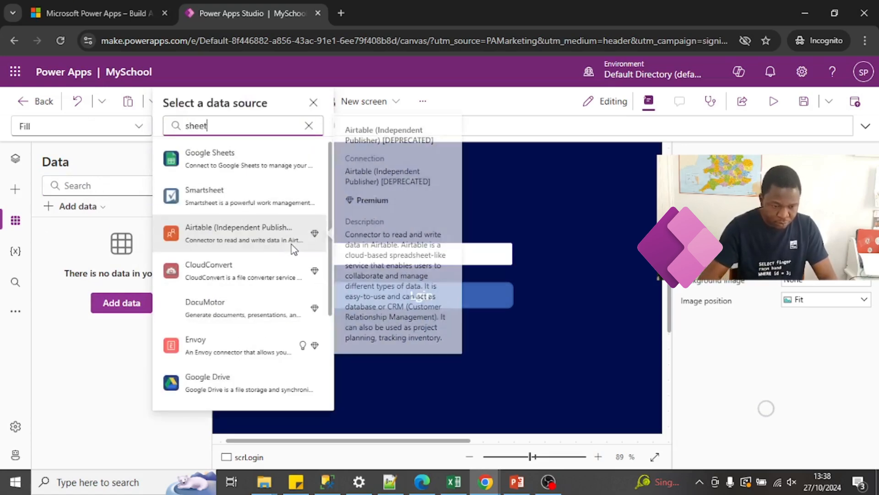
# Connect the app to RolesTable and UsersTable through an existing Google Sheets connection.
pyautogui.click(241, 159)
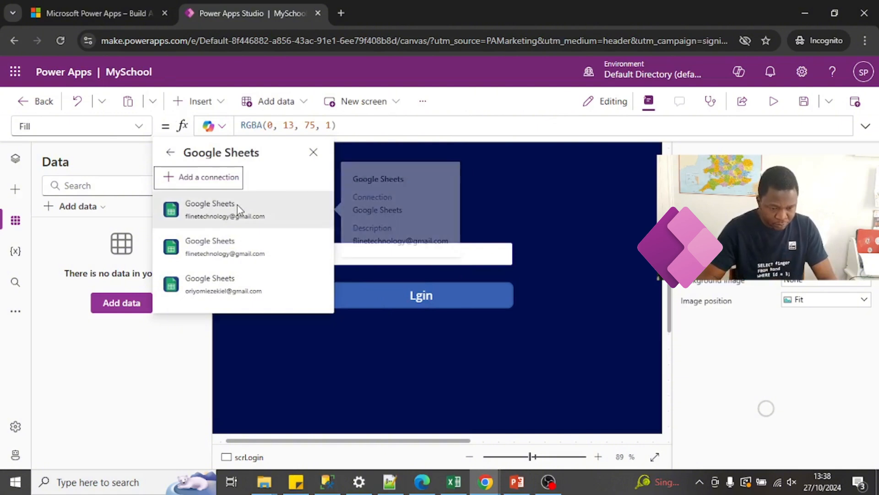
pyautogui.click(234, 248)
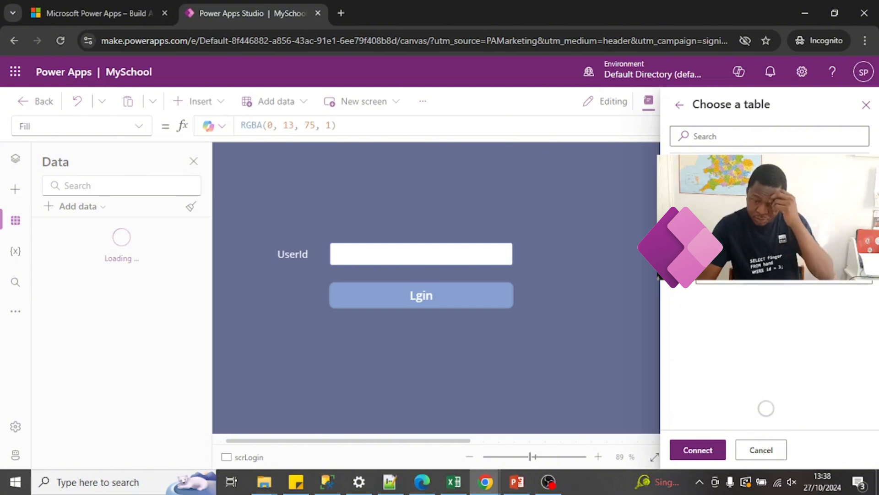
pyautogui.click(694, 450)
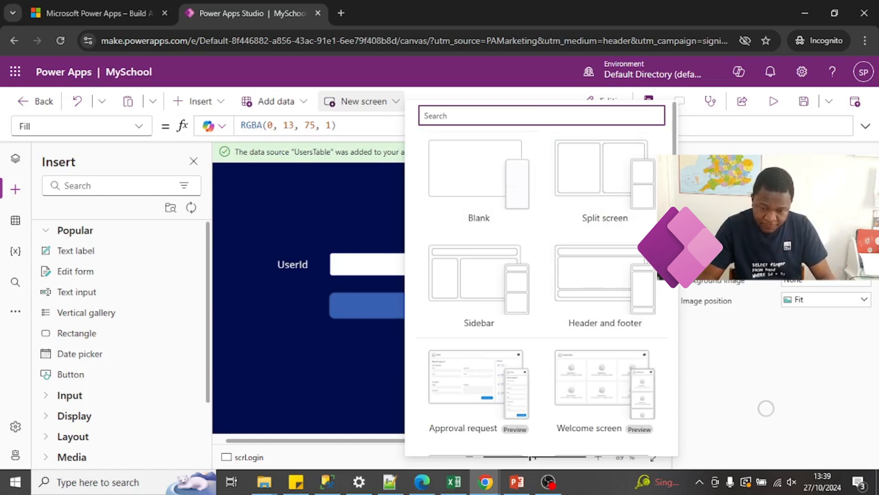
# Add a new screen with the Sidebar layout and zoom the canvas out to 48 % to show the whole screen.
pyautogui.scroll(-4, 544, 220)
pyautogui.scroll(4, 544, 220)
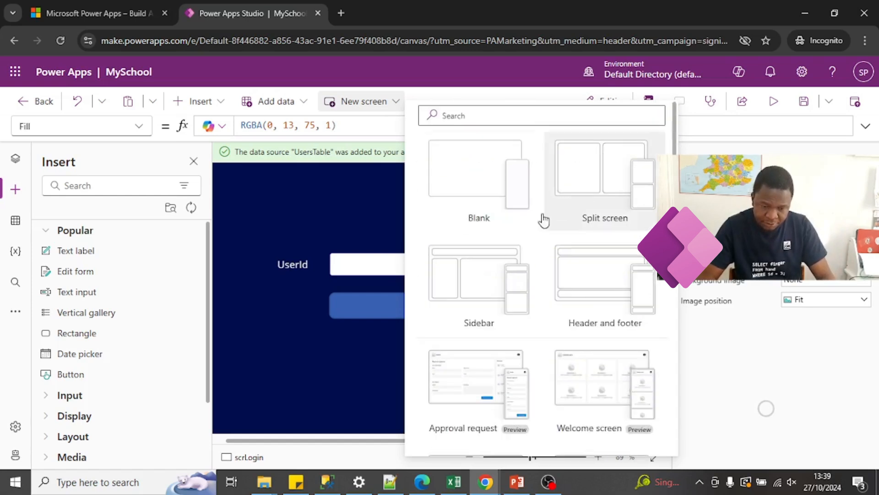
pyautogui.click(465, 299)
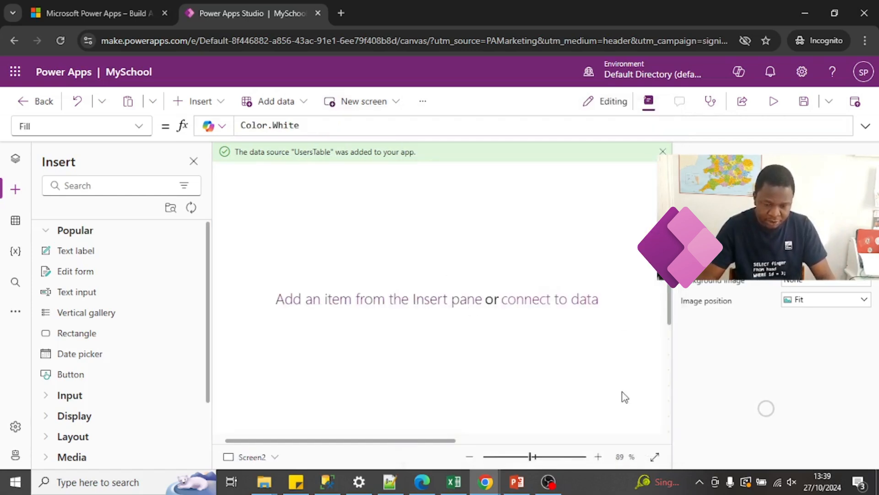
pyautogui.moveTo(531, 457); pyautogui.dragTo(509, 458)
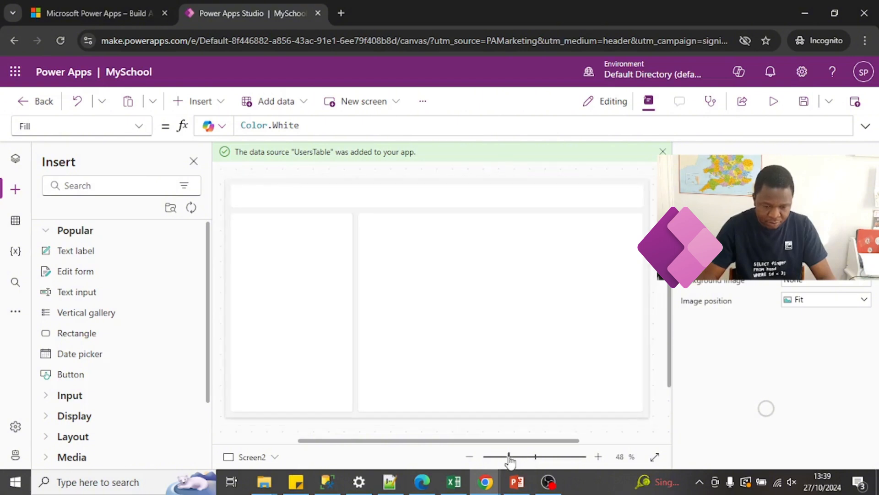
# Insert a centred text label reading Attendance at font size 24 and place it in the middle of the header area.
pyautogui.click(309, 241)
pyautogui.click(392, 190)
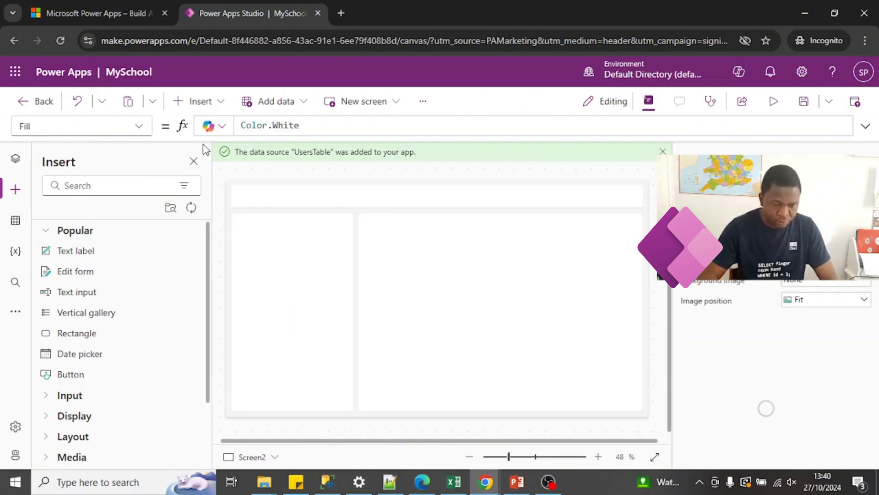
pyautogui.click(198, 102)
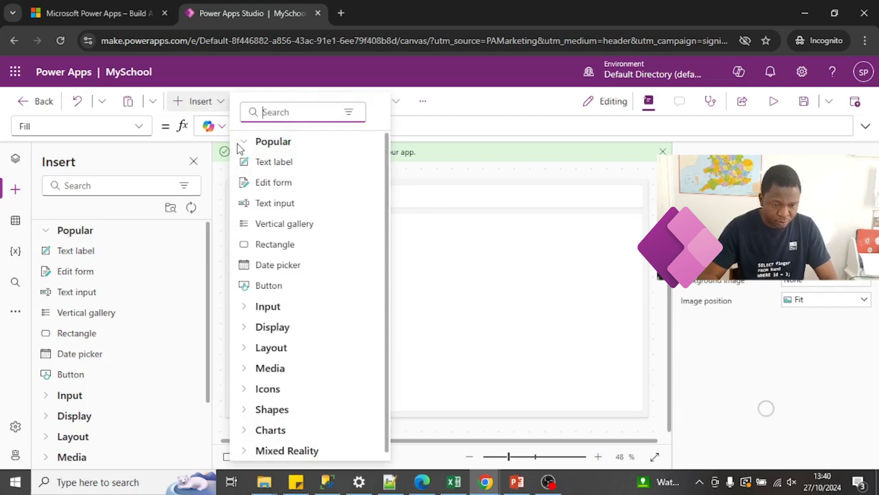
pyautogui.click(274, 162)
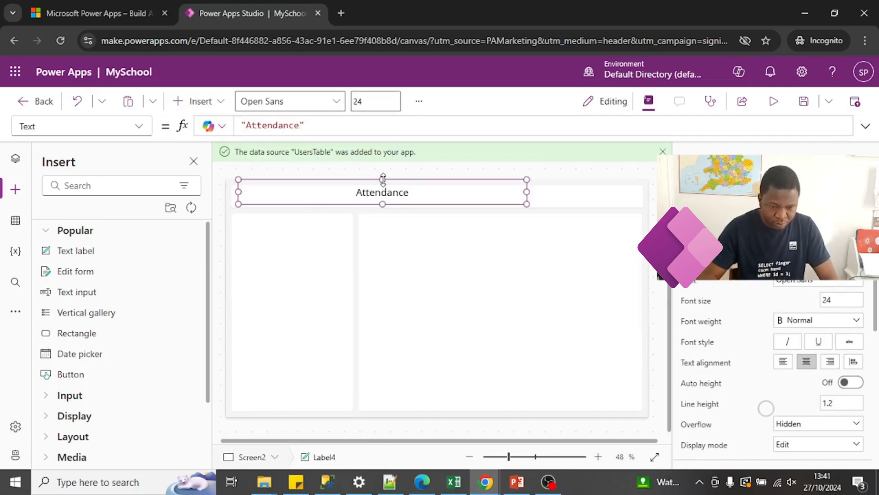
pyautogui.moveTo(383, 179); pyautogui.dragTo(455, 195)
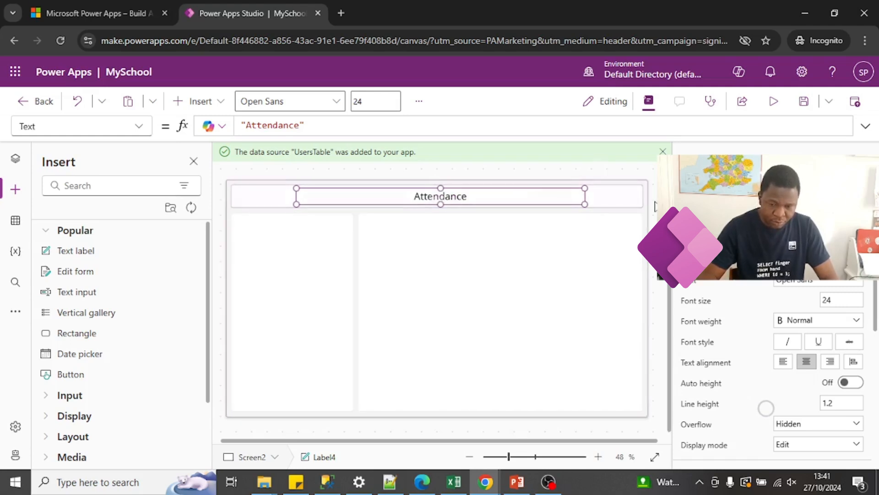
pyautogui.click(613, 227)
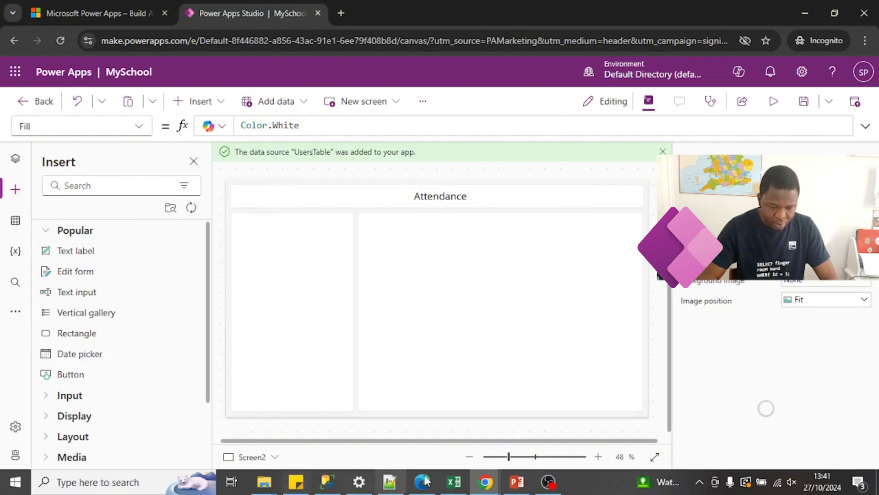
# Switch to the MyCustomersList spreadsheet in Google Sheets and add a sheet named MenuTable with the headers RoleId in A1 and MenuName in B1.
pyautogui.click(417, 430)
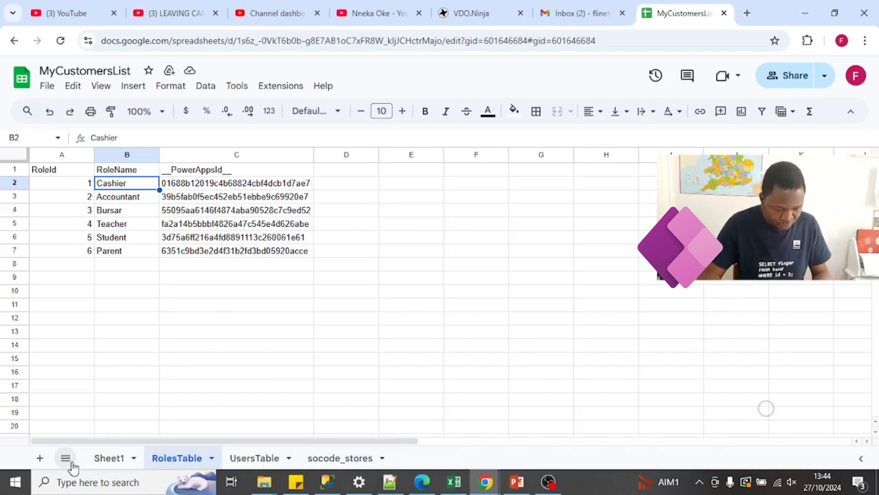
pyautogui.click(40, 458)
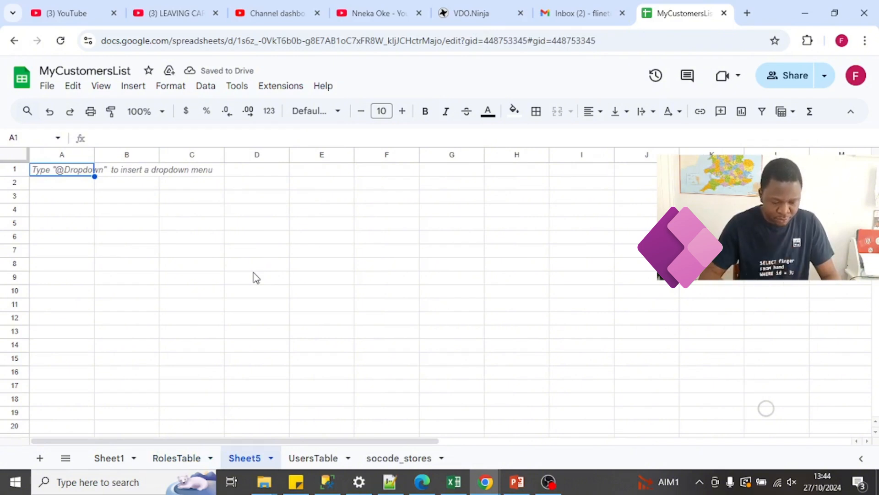
pyautogui.write('RoleId')
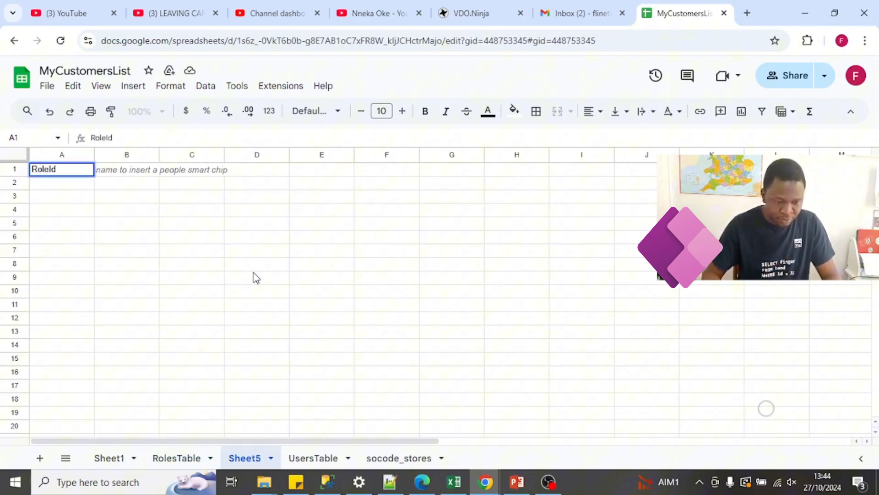
pyautogui.press('Tab')
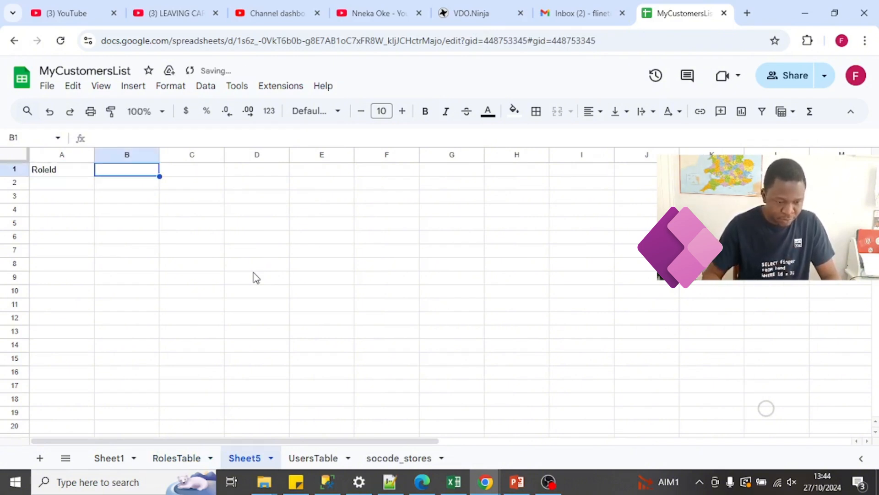
pyautogui.write('M')
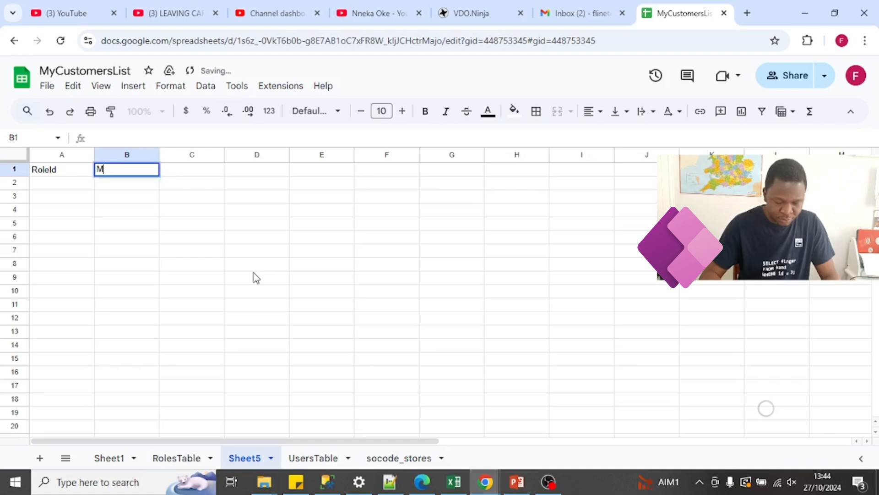
pyautogui.write('enuName')
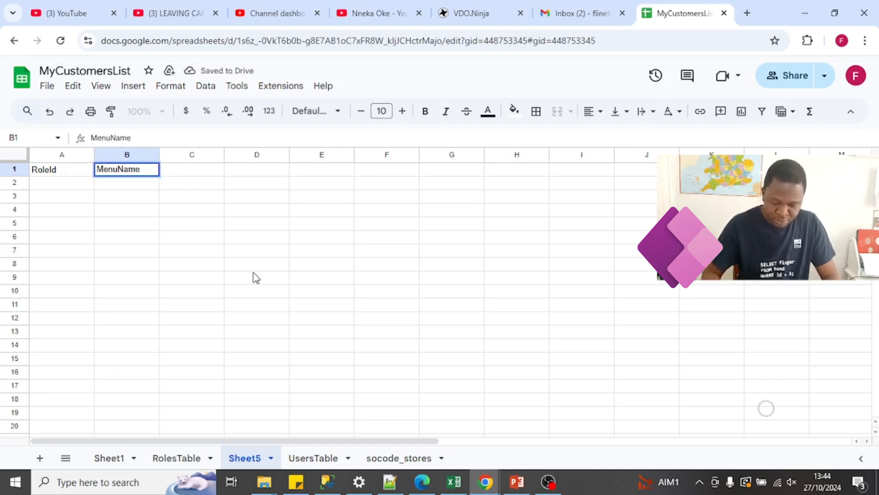
pyautogui.press('Return')
pyautogui.doubleClick(247, 460)
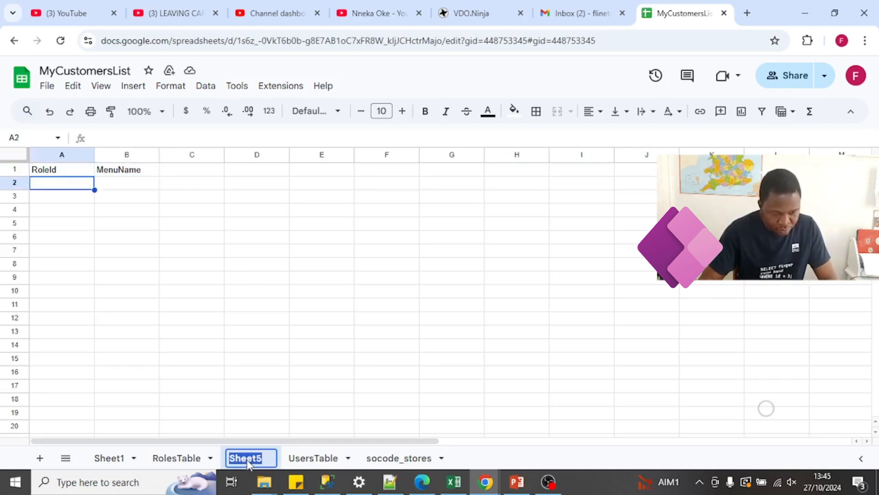
pyautogui.write('MenuTable')
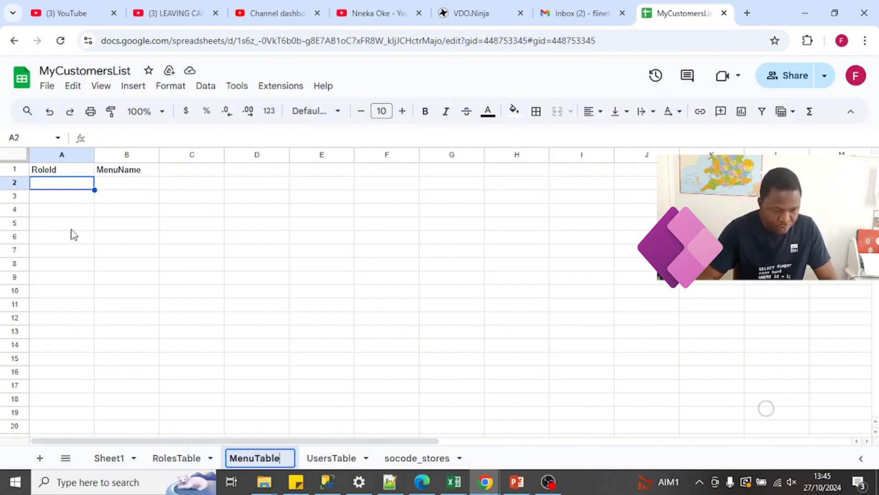
# Fill rows 2 to 7 of MenuTable: RoleId 1 Cash Payments, View Payment Lists, Debtors; RoleId 2 Reconcile Accounts, Payouts, Receivables.
pyautogui.click(66, 186)
pyautogui.write('1\tCash Payments 1\tView Payment Lists 1\tDebtors')
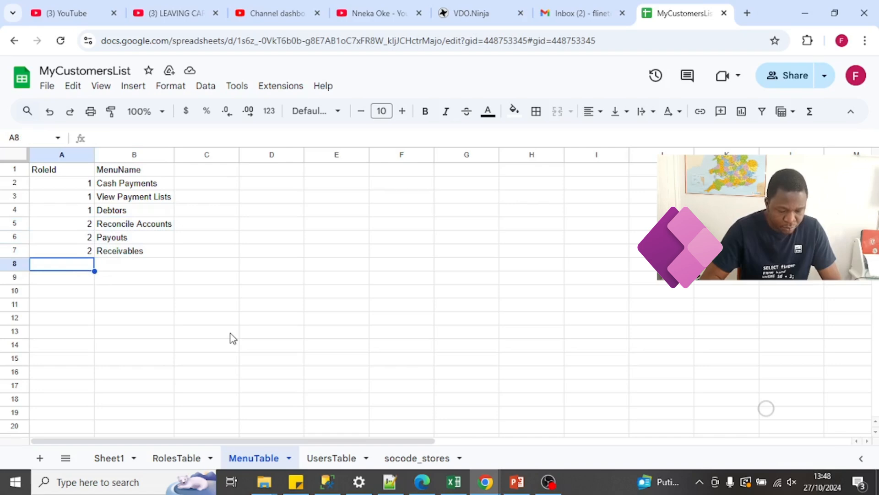
# Fill rows 8–14: RoleId 3 Receive Payments, Reverse Transaction; 4 Attendance, Record Scores; 6 My Child Attendance, Upcoming events, Payments; fit column B to its contents.
pyautogui.write('3\tReceive Payments 3\tReverse Transactions 4\tAttendance 4\tRecord Scores 6\tMy Child Attendance 6\tUpcoming events 6\tPayments')
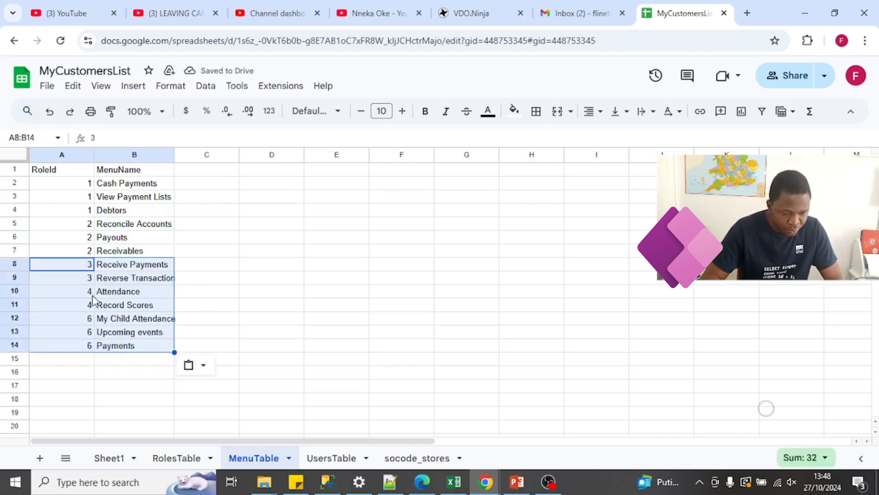
pyautogui.click(113, 306)
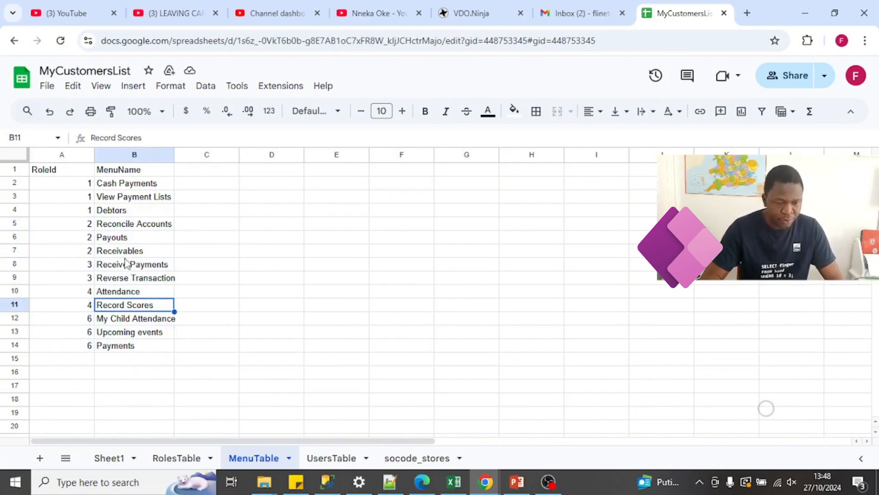
pyautogui.doubleClick(173, 154)
pyautogui.click(148, 187)
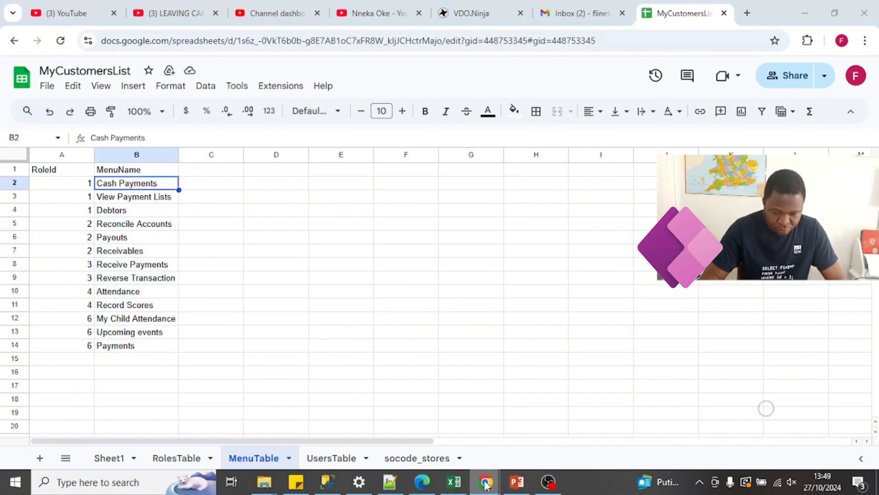
# Switch back to Power Apps, insert a vertical gallery at about X 26, Y 154, and narrow it to fit the sidebar area.
pyautogui.moveTo(486, 482)
pyautogui.click(543, 431)
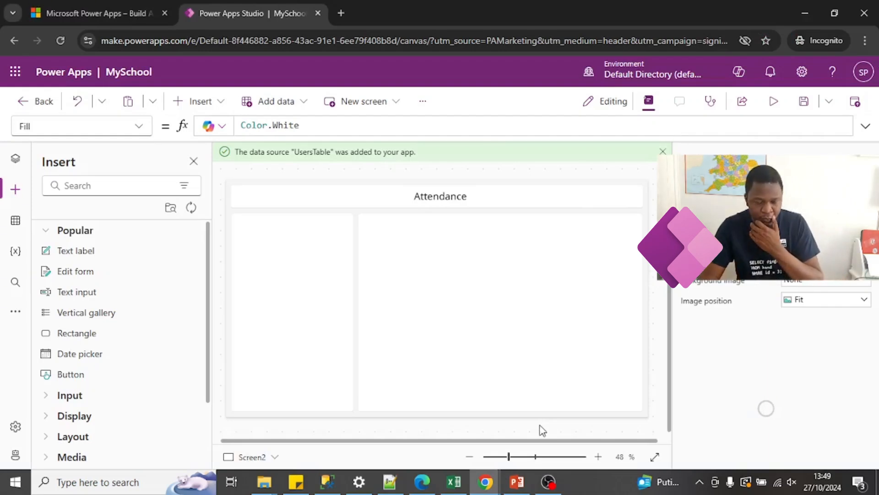
pyautogui.click(200, 102)
pyautogui.write('gallery')
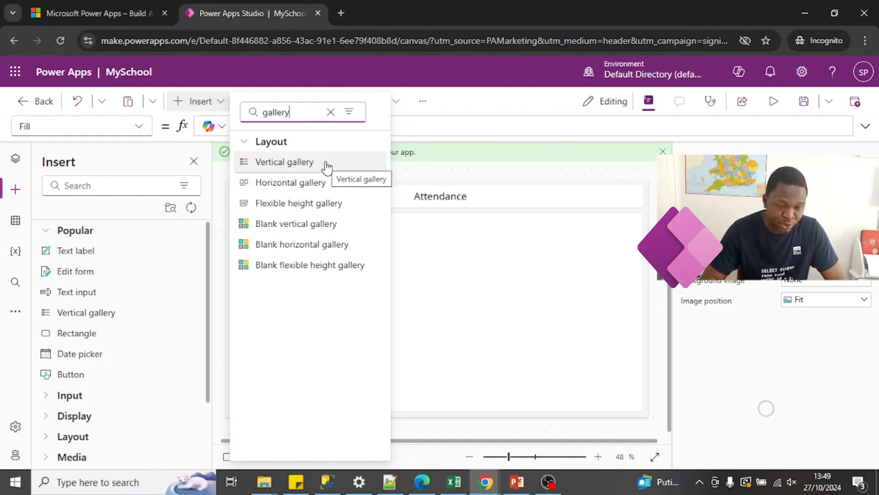
pyautogui.click(291, 165)
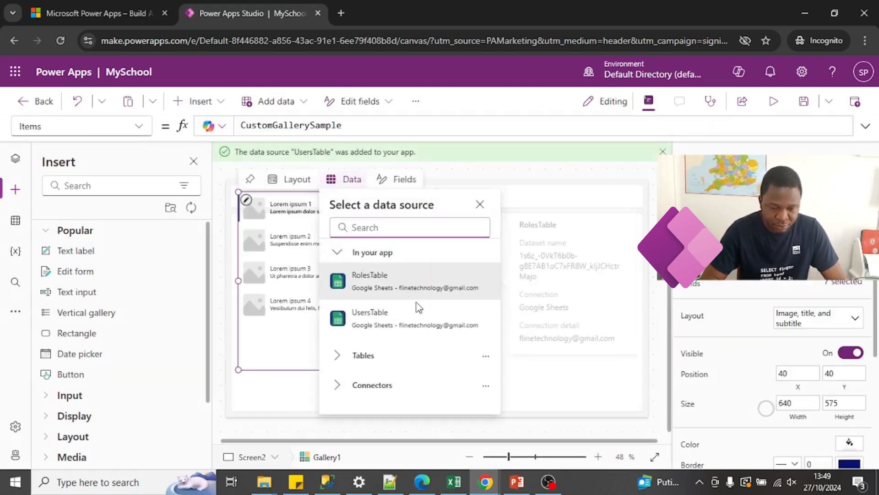
pyautogui.moveTo(293, 370); pyautogui.dragTo(287, 403)
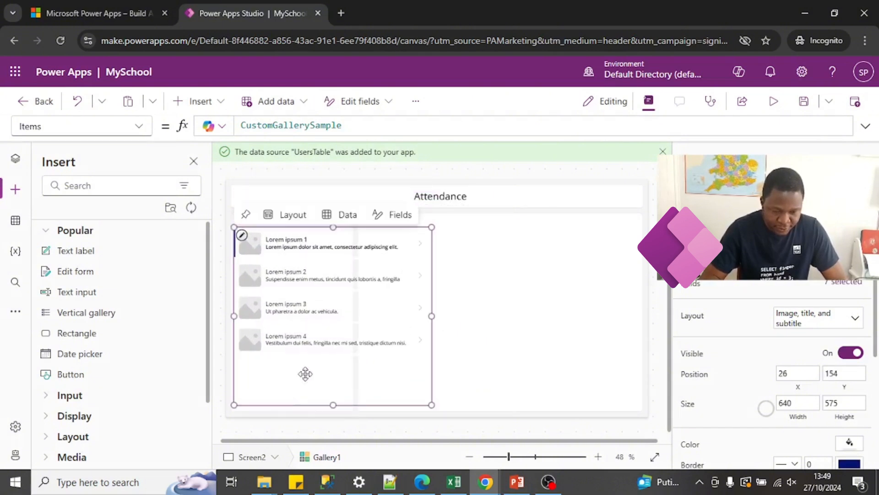
pyautogui.moveTo(432, 315); pyautogui.dragTo(351, 323)
pyautogui.click(383, 308)
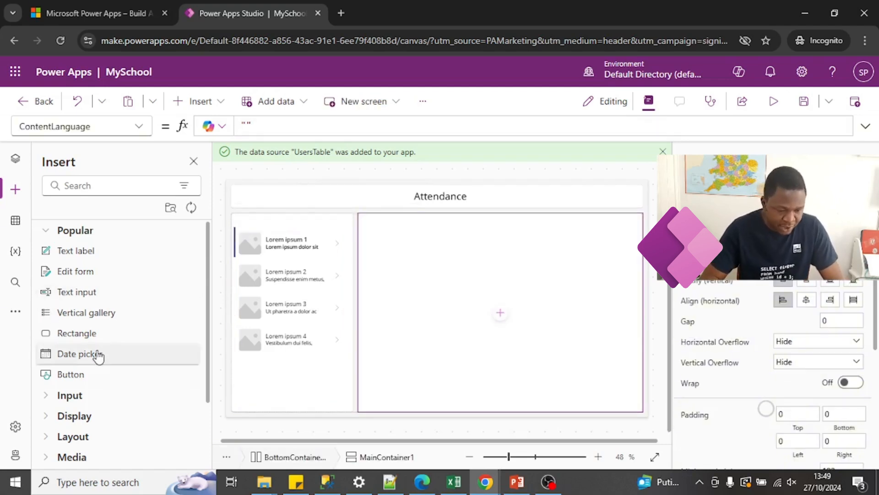
# Collapse Screen2 in the app's tree view and open the scrLogin screen.
pyautogui.click(14, 165)
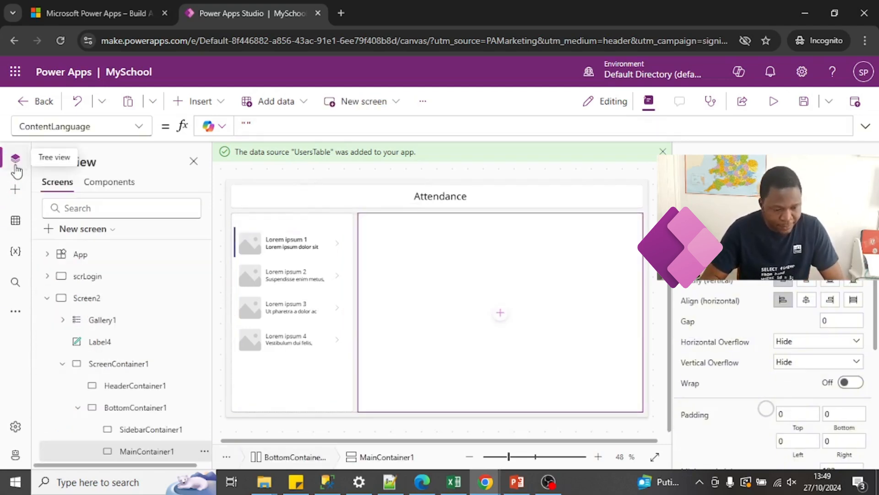
pyautogui.click(47, 302)
pyautogui.click(97, 279)
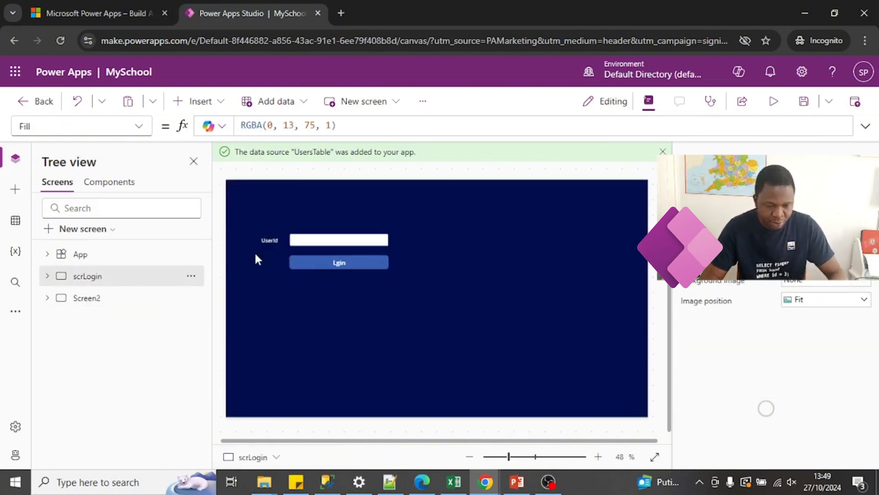
# Select the UserId label, its text input and the login button on scrLogin together and move them towards the screen's centre.
pyautogui.click(270, 238)
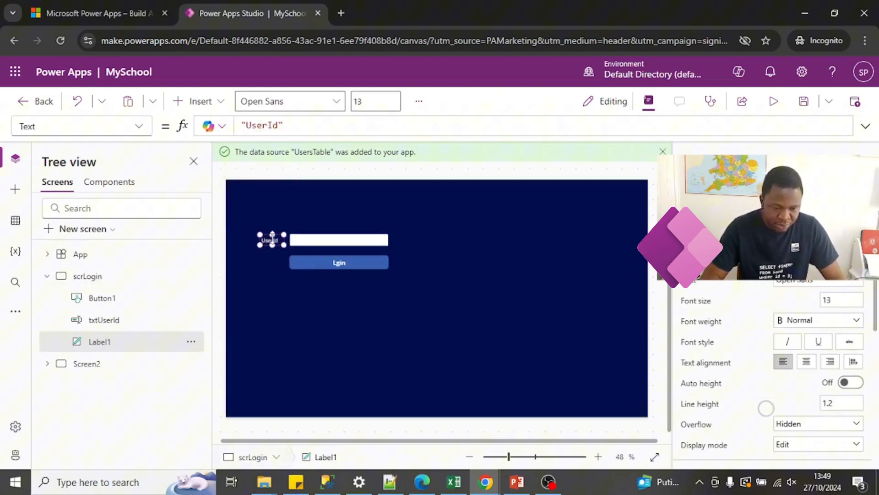
pyautogui.keyDown('shift'); pyautogui.click(325, 243); pyautogui.keyUp('shift')
pyautogui.keyDown('shift'); pyautogui.click(328, 262); pyautogui.keyUp('shift')
pyautogui.moveTo(329, 261); pyautogui.dragTo(441, 319)
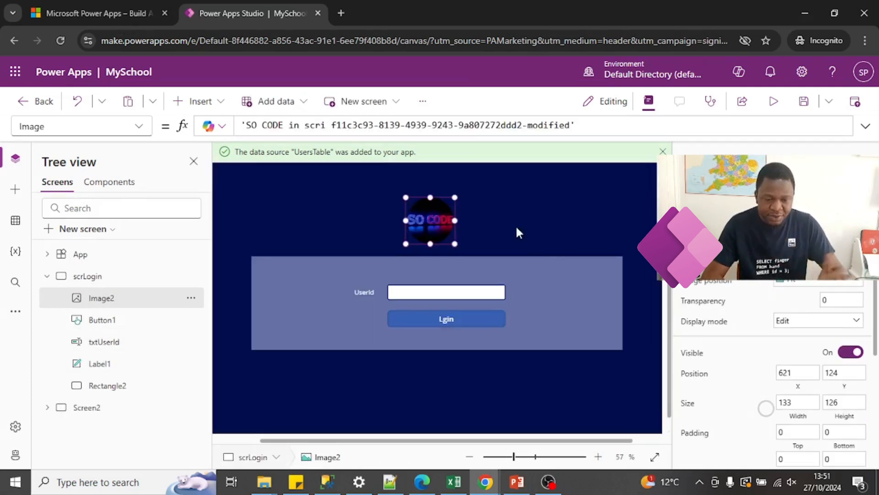
pyautogui.click(515, 227)
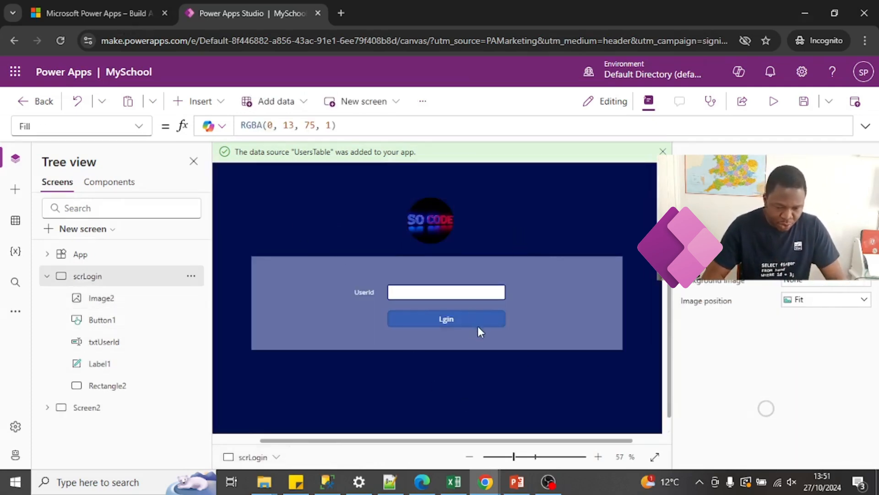
# Open the login button's OnSelect formula in the expanded editor and clear its default false value.
pyautogui.click(460, 318)
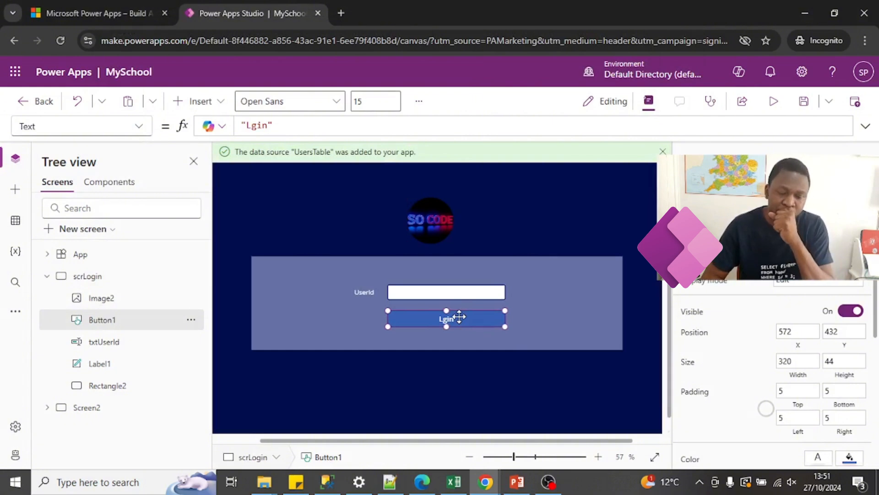
pyautogui.click(448, 292)
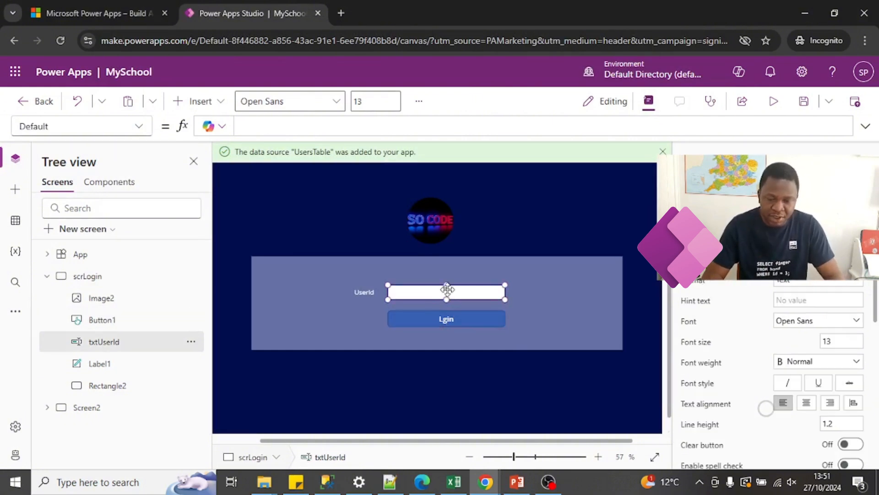
pyautogui.click(447, 321)
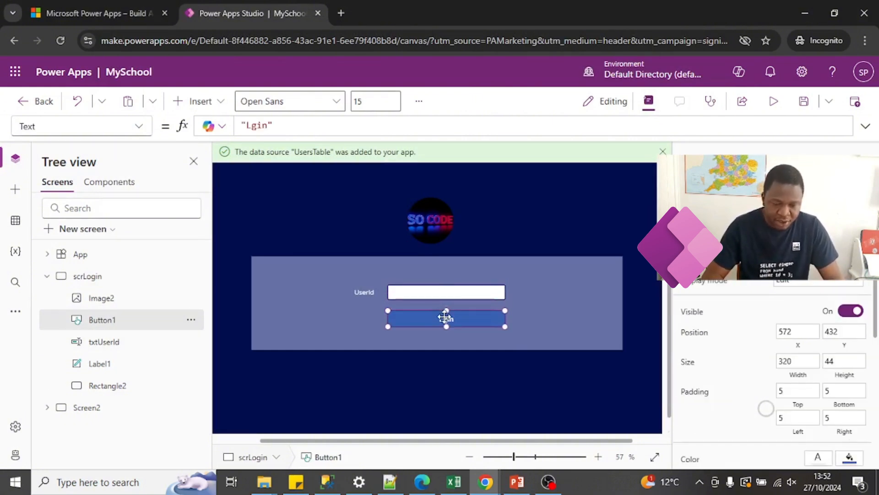
pyautogui.click(140, 127)
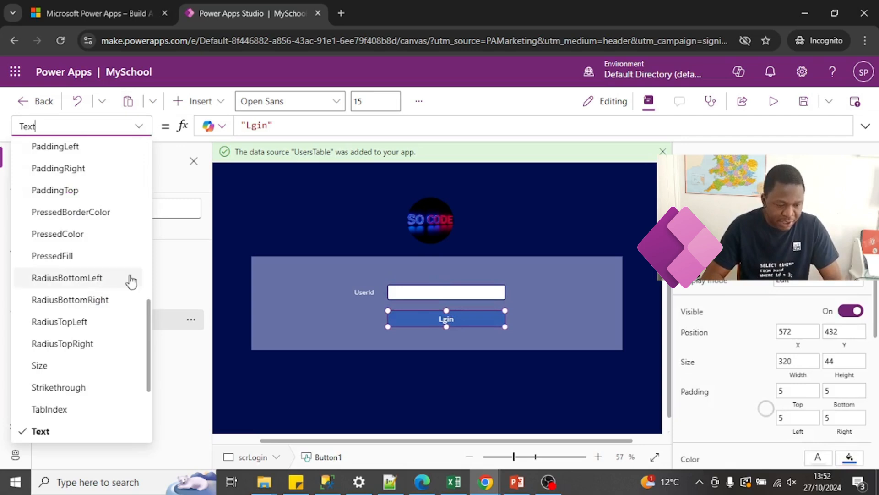
pyautogui.moveTo(150, 314); pyautogui.dragTo(149, 284)
pyautogui.click(64, 225)
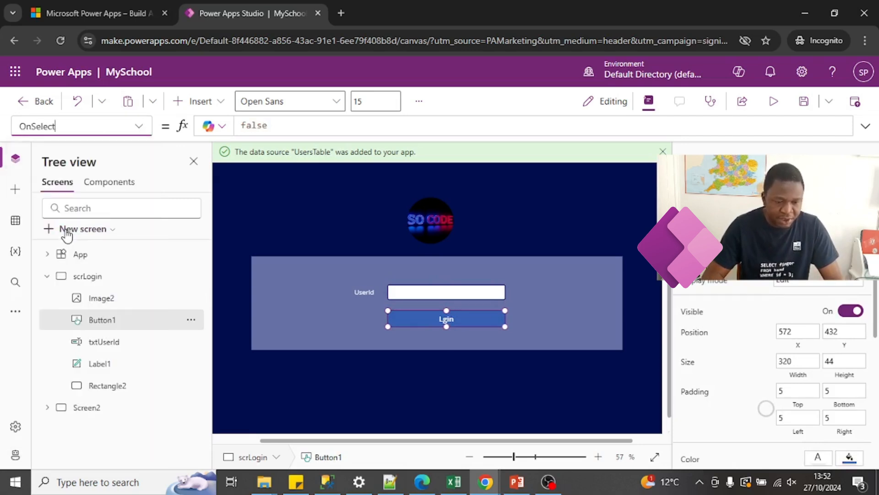
pyautogui.moveTo(367, 136); pyautogui.dragTo(364, 207)
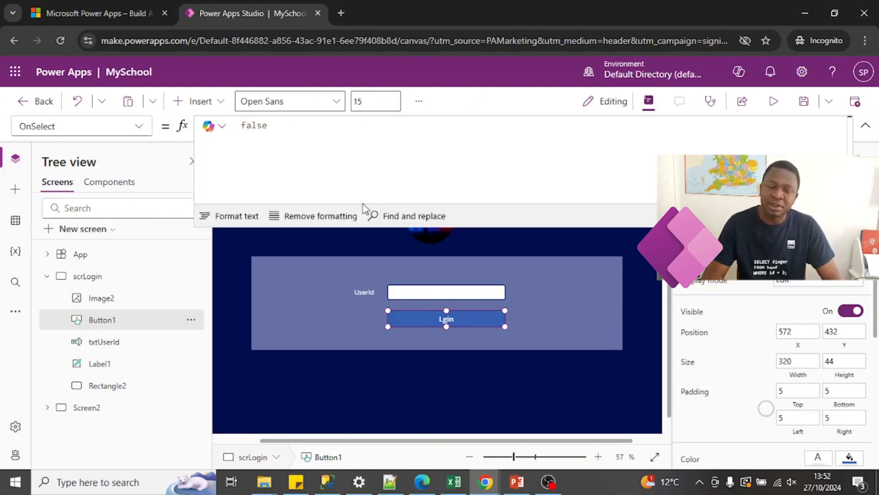
pyautogui.click(323, 149)
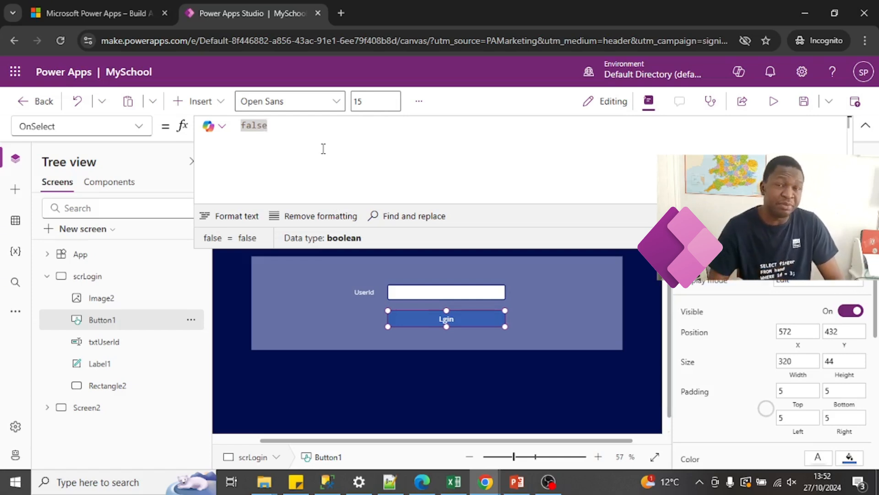
pyautogui.write('f')
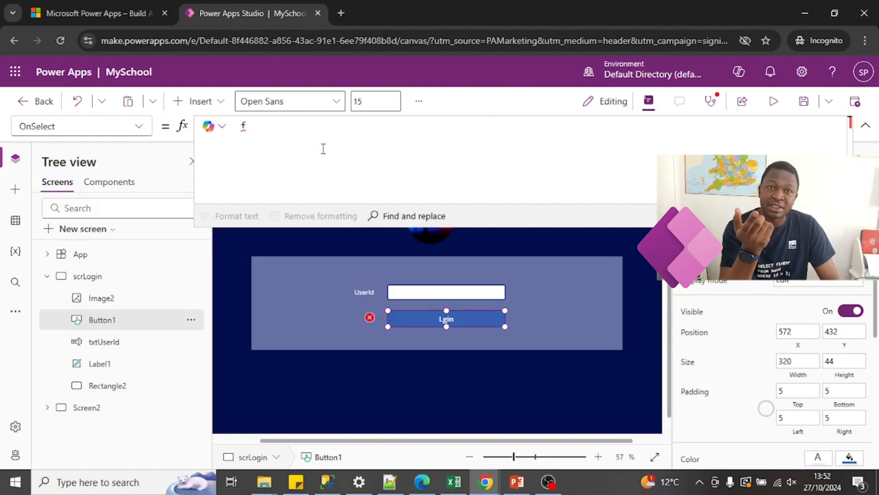
pyautogui.press('BackSpace')
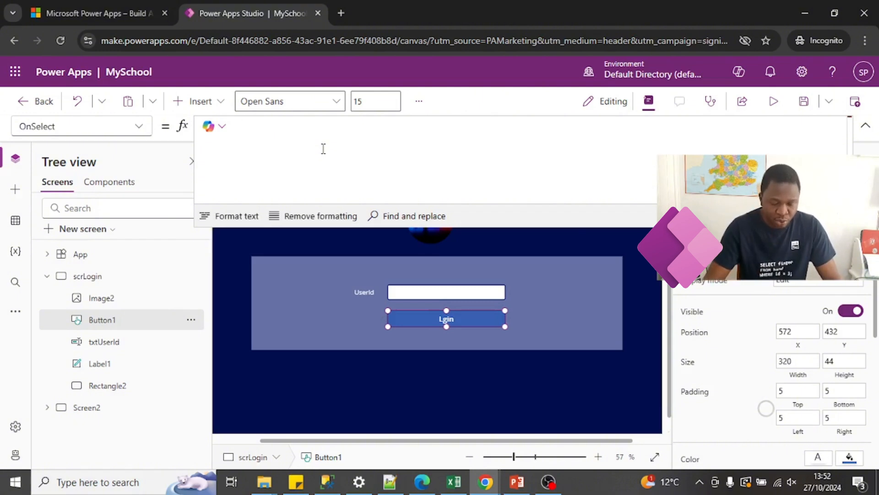
# Write OnSelect: Set(intRoleId,LookUp(UsersTable,UserId=txtUserId.Text,RoleId)); Set(strUserRole,LookUp(RolesTable,RoleId=intRoleId,RoleName));.
pyautogui.write('Set(')
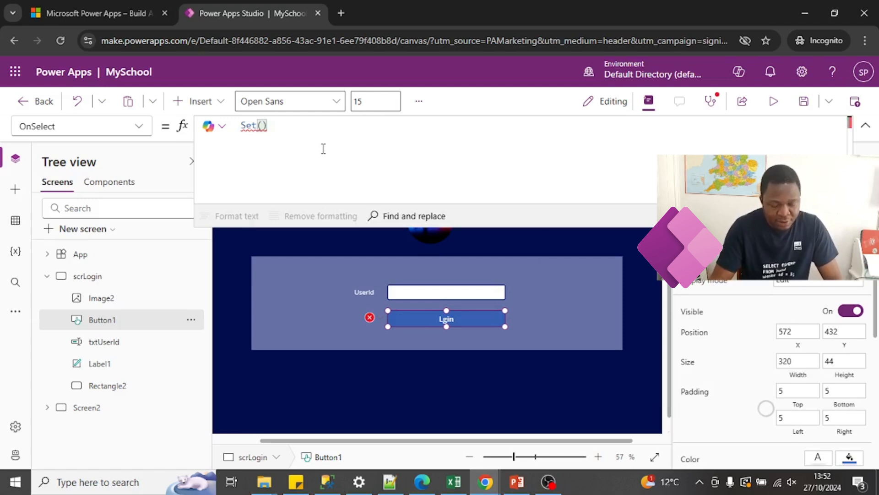
pyautogui.write('USerRol')
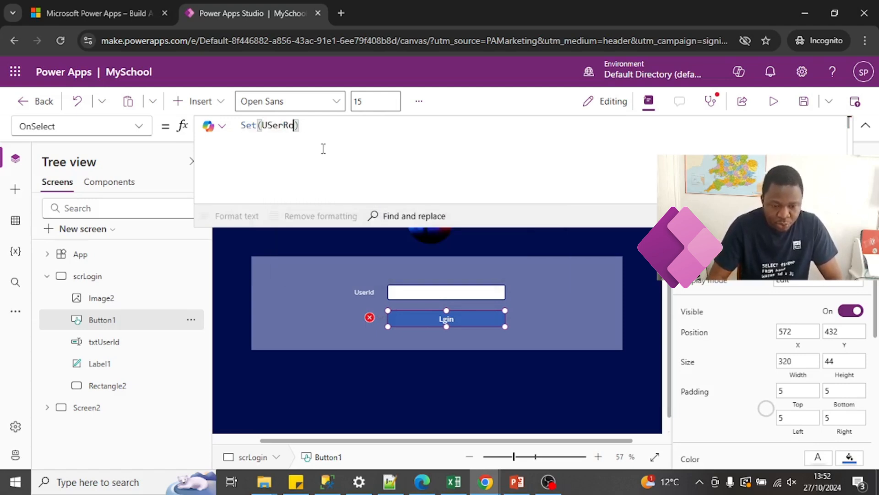
pyautogui.write('e')
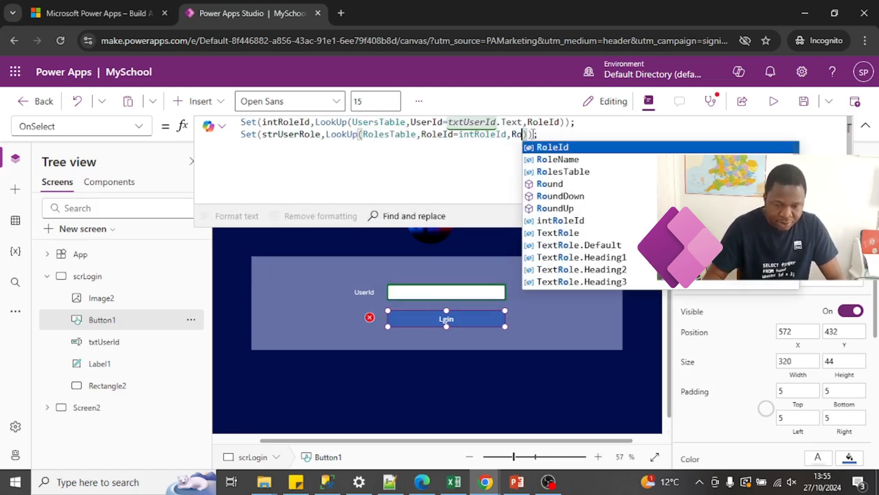
pyautogui.write('lesTable,RoleId=intRoleId,Role')
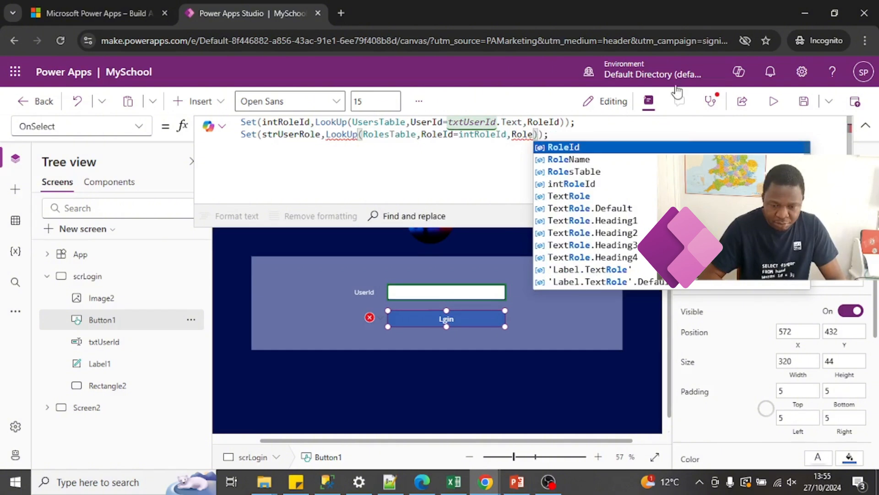
pyautogui.click(576, 160)
pyautogui.press('Return')
pyautogui.press('Return')
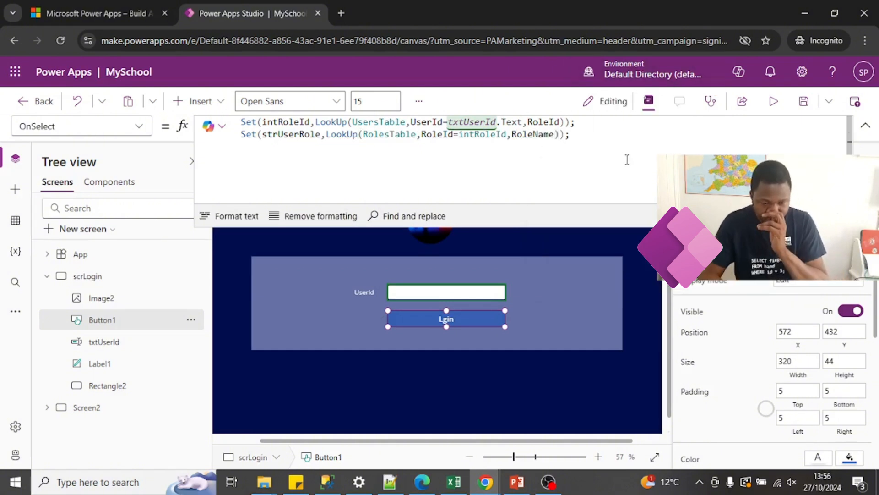
pyautogui.click(865, 126)
pyautogui.click(415, 367)
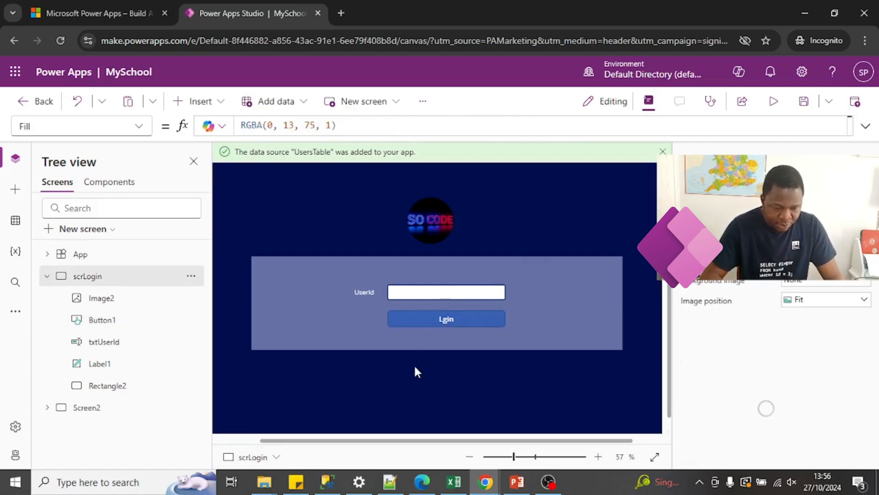
# Collapse scrLogin, open Screen2 and delete the image from the sidebar gallery's template.
pyautogui.click(46, 277)
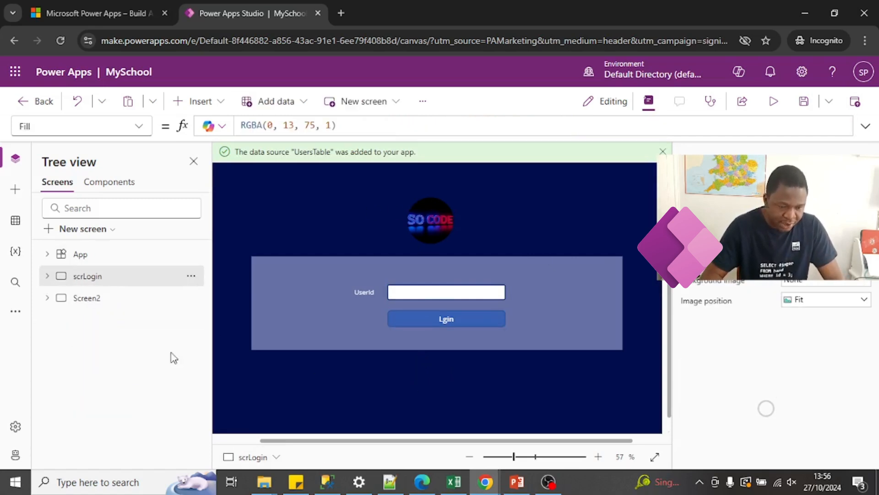
pyautogui.click(91, 304)
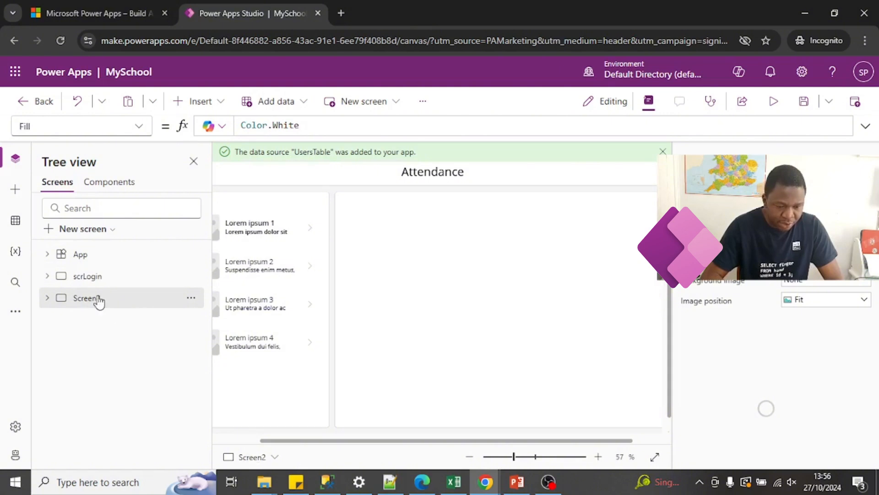
pyautogui.click(292, 233)
pyautogui.click(258, 231)
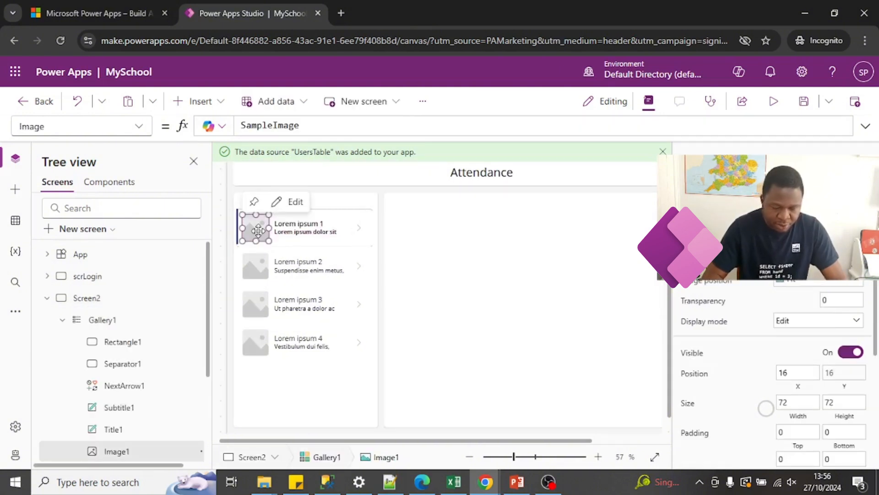
pyautogui.click(258, 231)
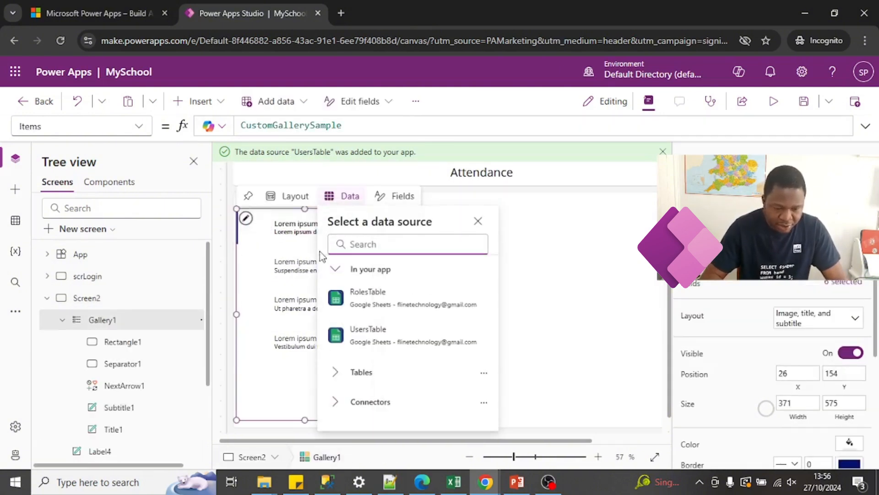
pyautogui.click(266, 259)
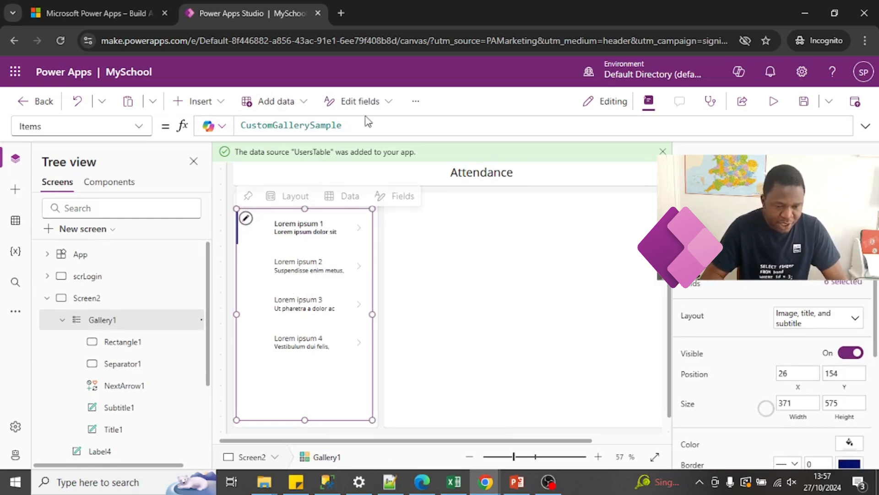
# Replace the sidebar gallery's Items formula with Filter(MenuTable,RoleId=intRoleId).
pyautogui.moveTo(365, 120); pyautogui.dragTo(198, 113)
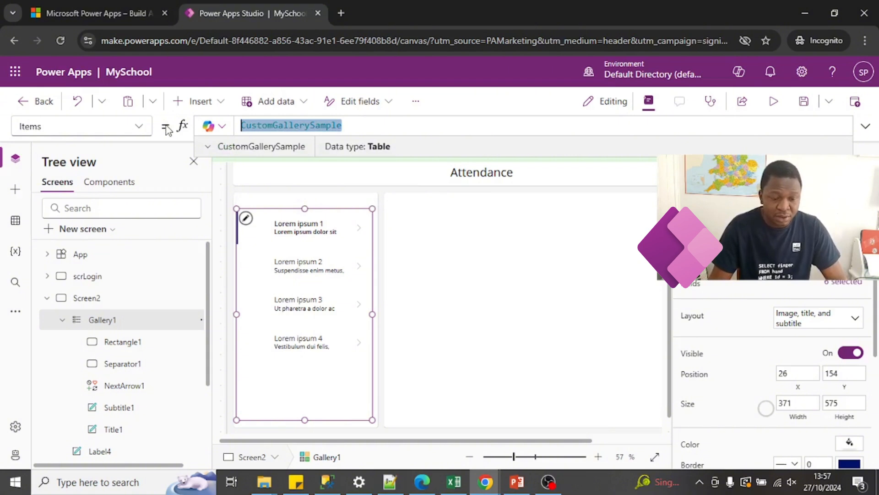
pyautogui.press('BackSpace')
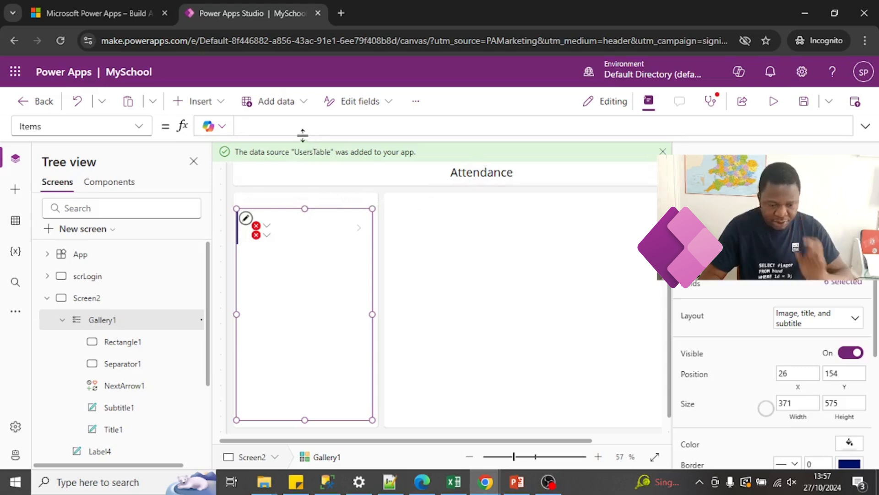
pyautogui.write('Filter(MenuTable,RoleId=intRole')
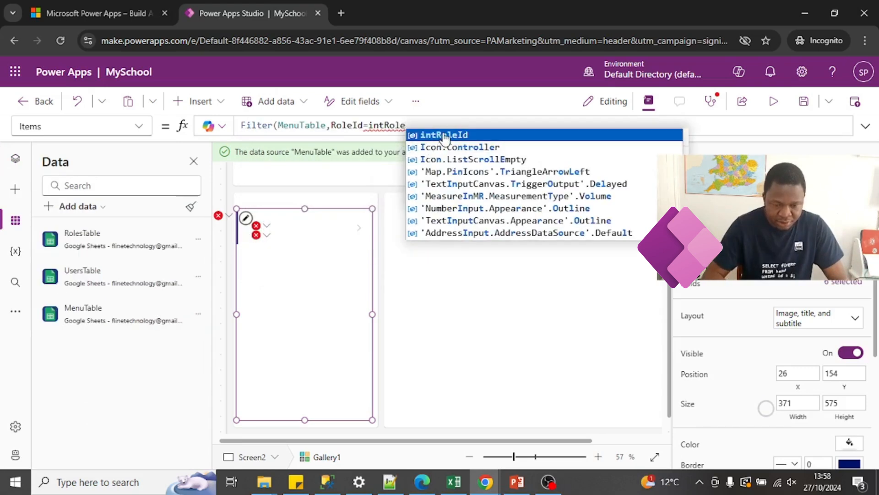
pyautogui.click(444, 136)
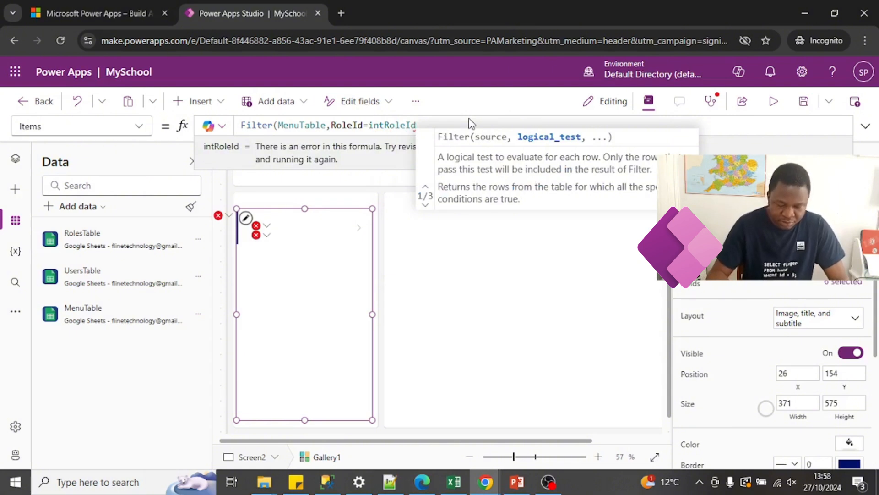
pyautogui.write(')')
pyautogui.click(311, 308)
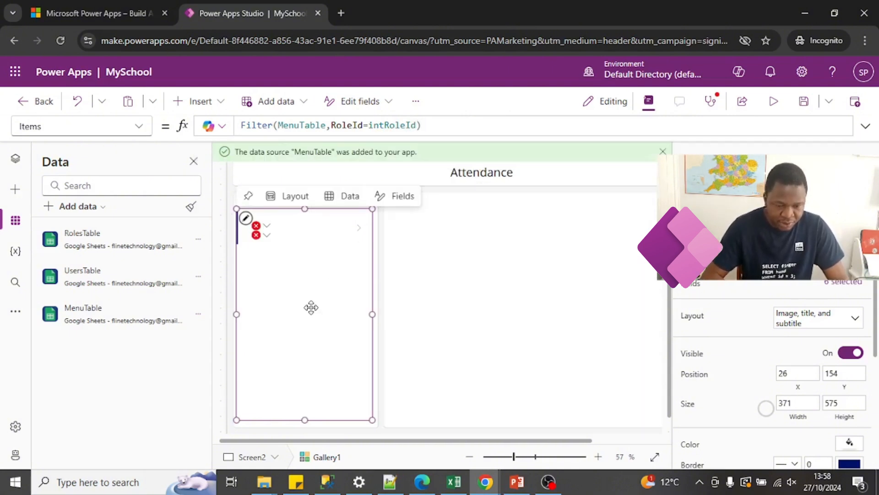
# Delete the subtitle label with the erroneous ThisItem.SampleText formula from the gallery template.
pyautogui.click(267, 235)
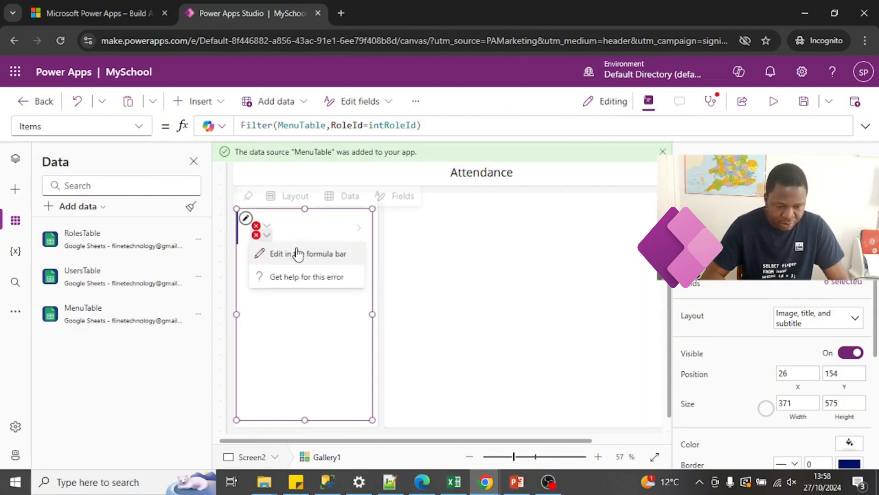
pyautogui.click(300, 254)
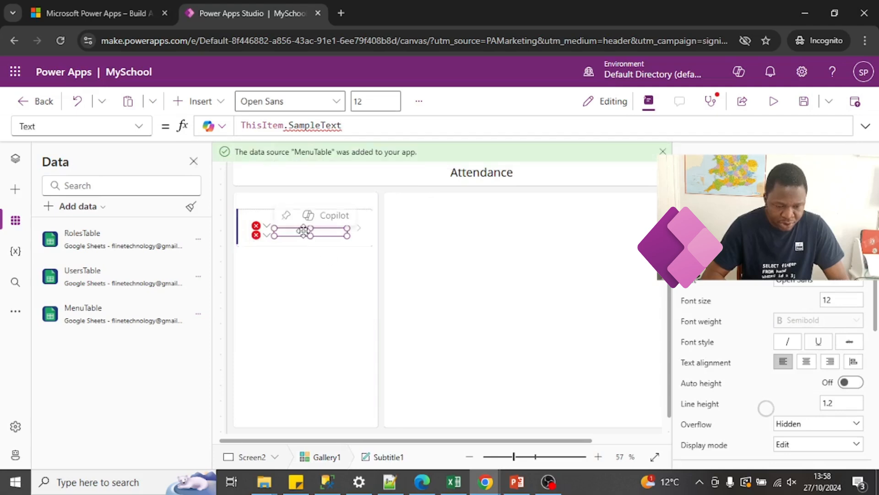
pyautogui.press('Delete')
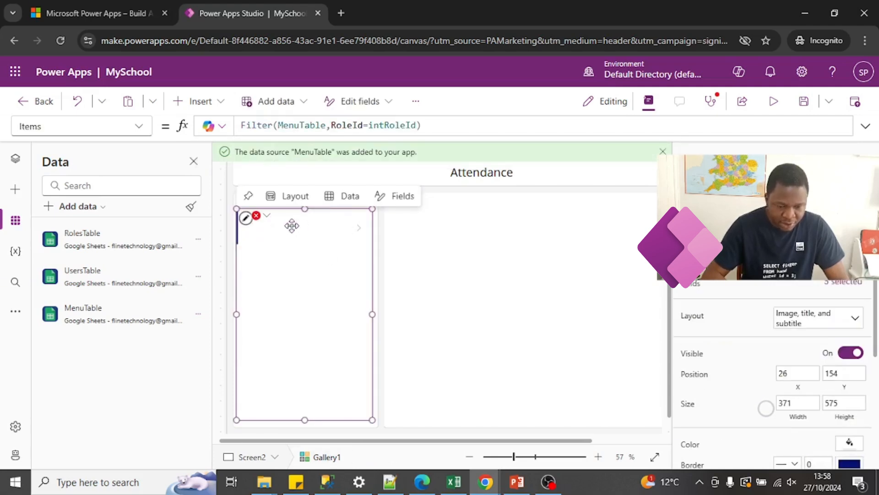
# Set the gallery title label's text to ThisItem.MenuName and enlarge the label slightly in width and height.
pyautogui.click(269, 217)
pyautogui.click(298, 234)
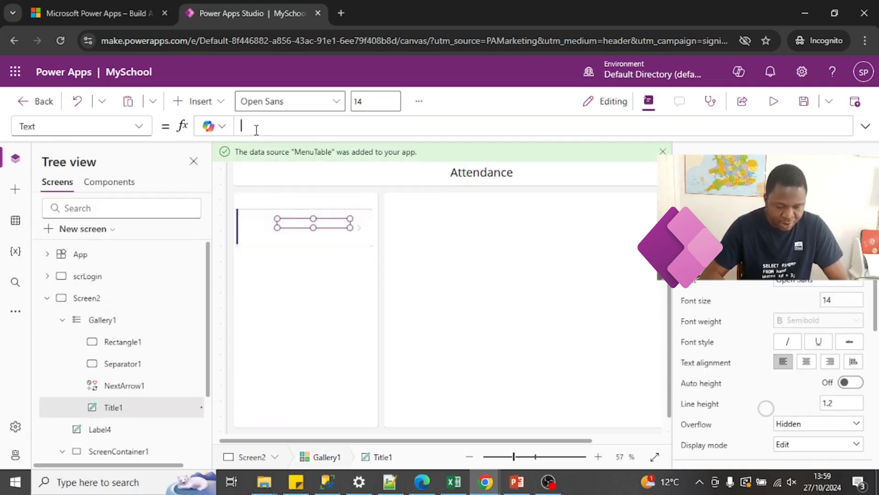
pyautogui.write('ThisItem')
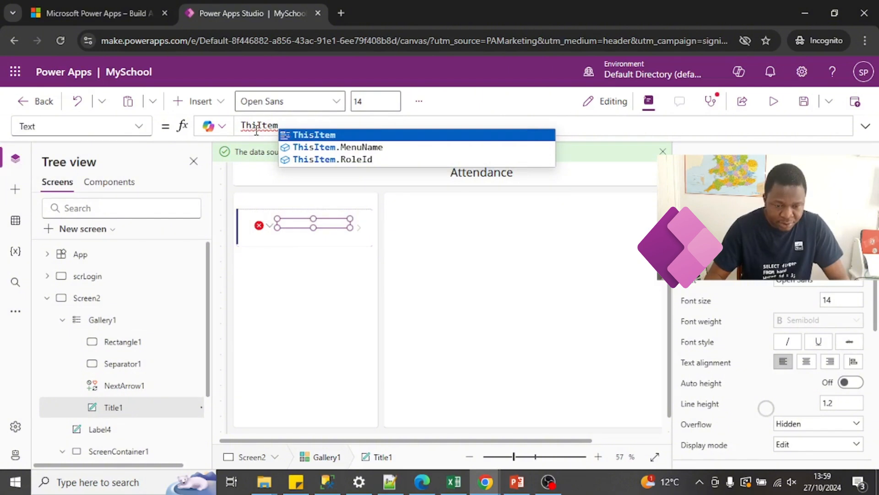
pyautogui.click(372, 147)
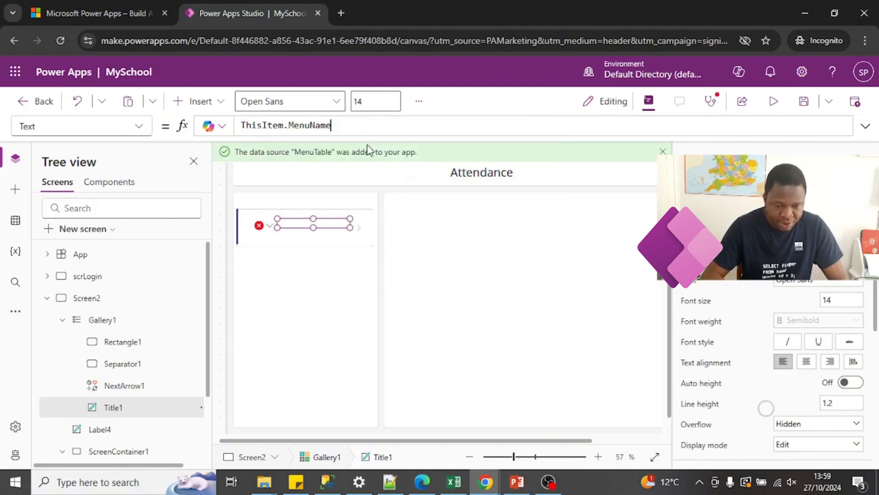
pyautogui.click(277, 230)
pyautogui.moveTo(277, 231); pyautogui.dragTo(270, 241)
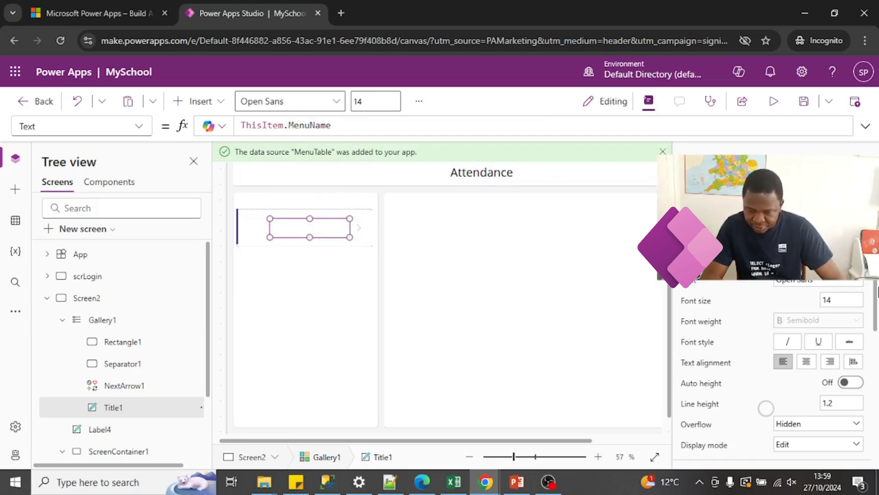
# Rename Screen2 to scrHome.
pyautogui.click(86, 298)
pyautogui.doubleClick(86, 298)
pyautogui.write('scrHome')
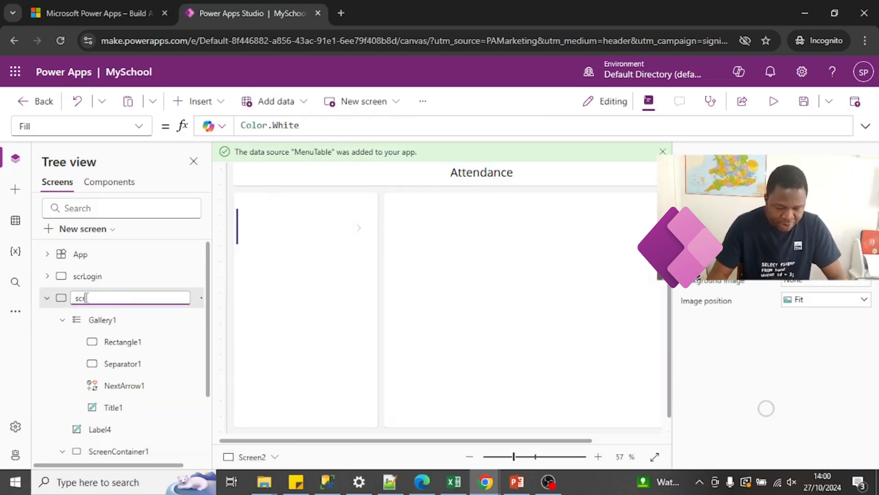
pyautogui.click(224, 262)
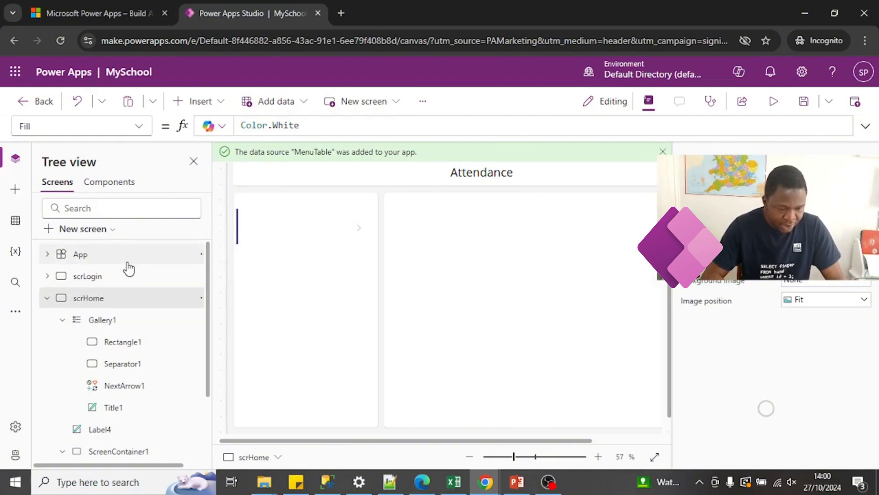
# Add Navigate(scrHome,ScreenTransition.UnCoverRight) as the last line of the scrLogin login button's OnSelect formula and save the app.
pyautogui.click(111, 278)
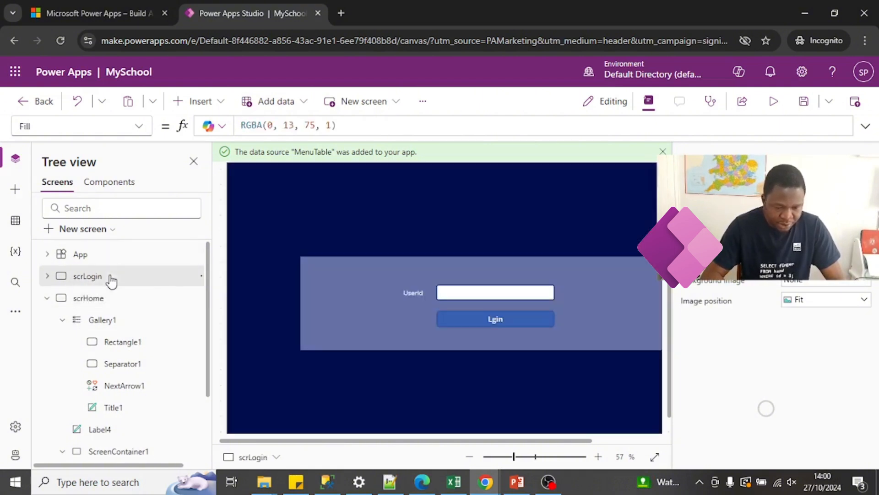
pyautogui.click(484, 317)
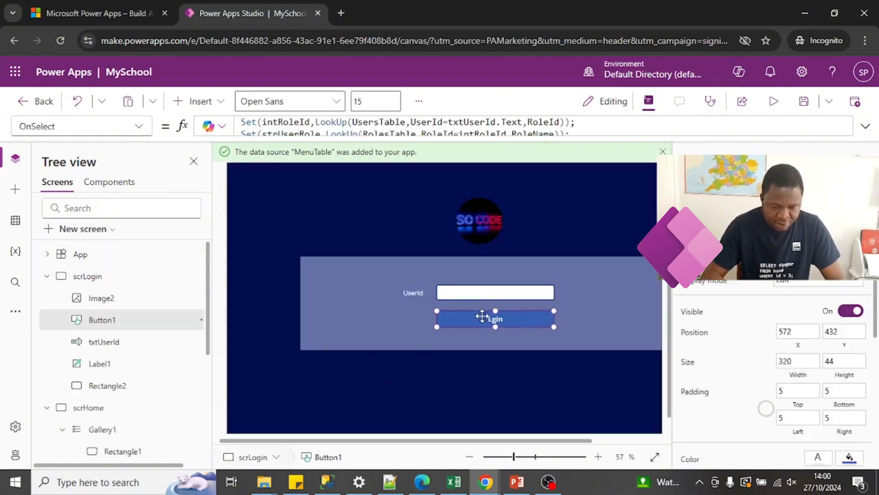
pyautogui.click(436, 132)
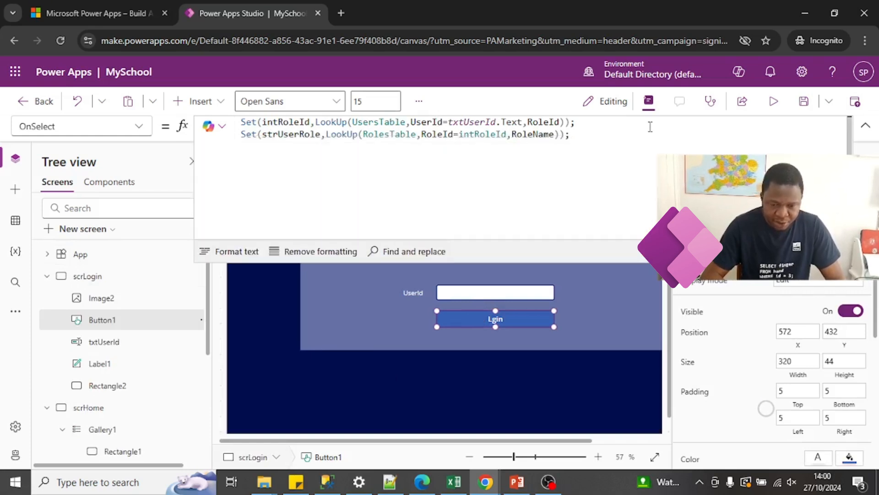
pyautogui.click(607, 151)
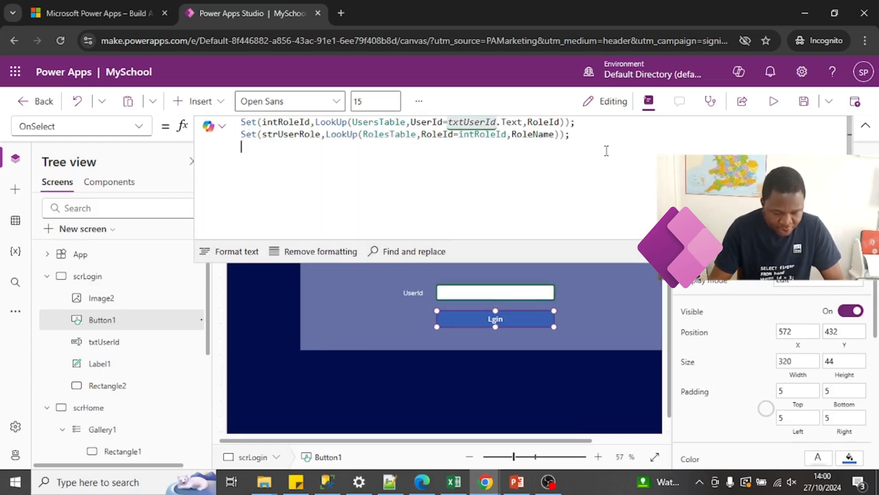
pyautogui.write('Navigate')
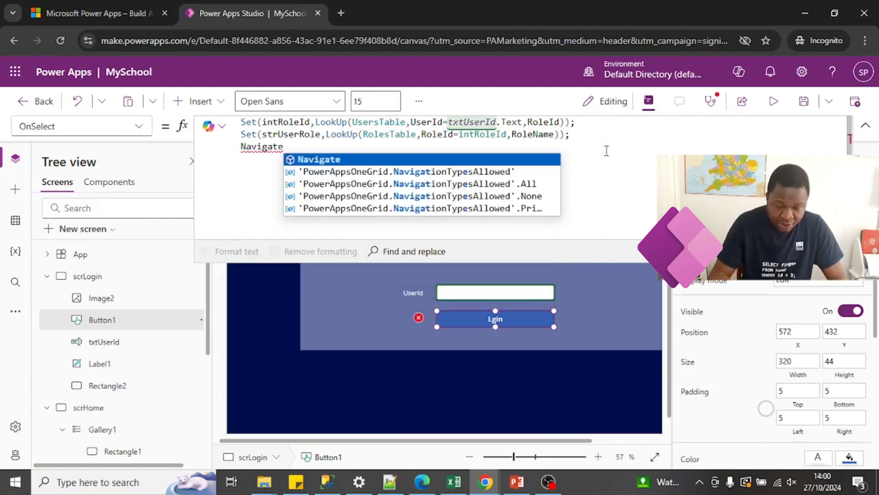
pyautogui.write('(scr')
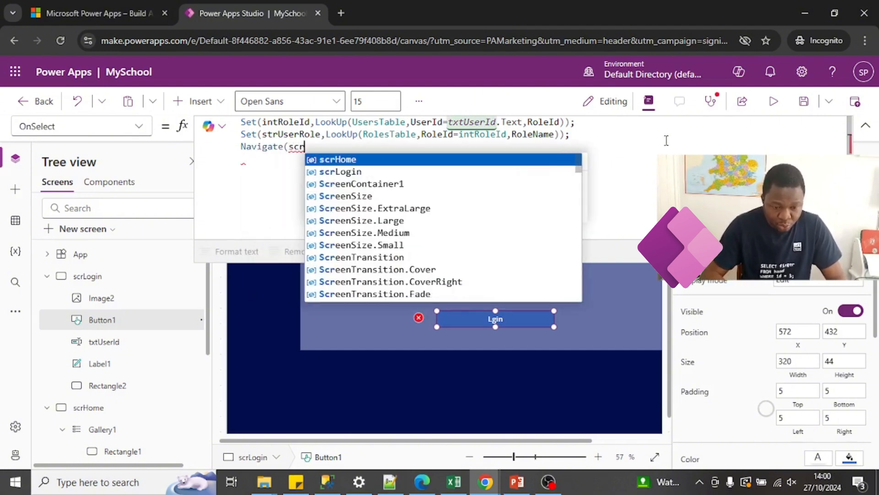
pyautogui.click(469, 164)
pyautogui.write(',')
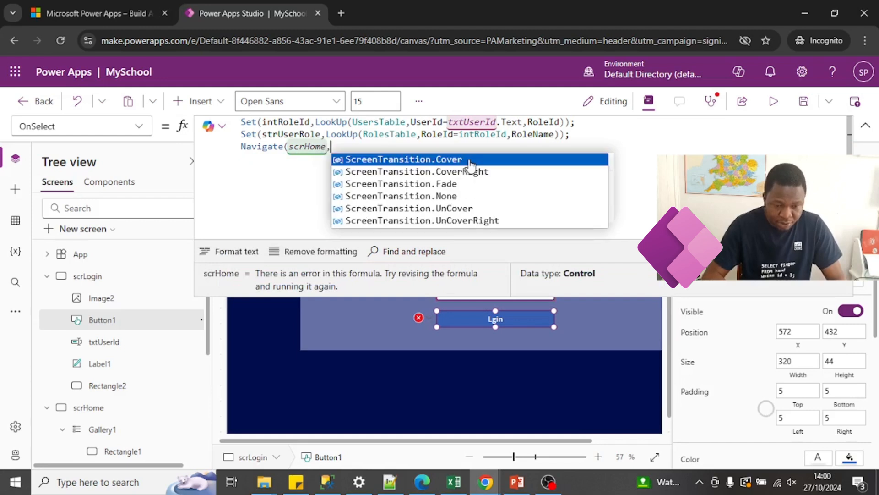
pyautogui.click(470, 220)
pyautogui.write(')')
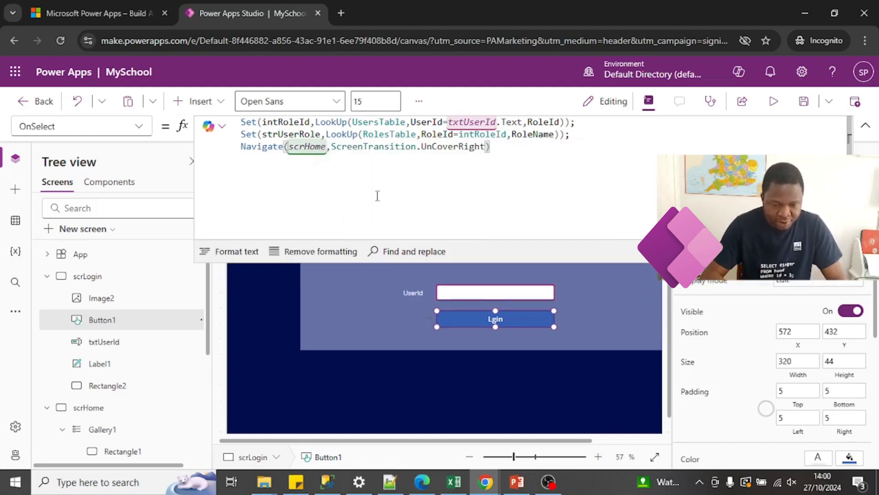
pyautogui.click(866, 126)
pyautogui.click(805, 103)
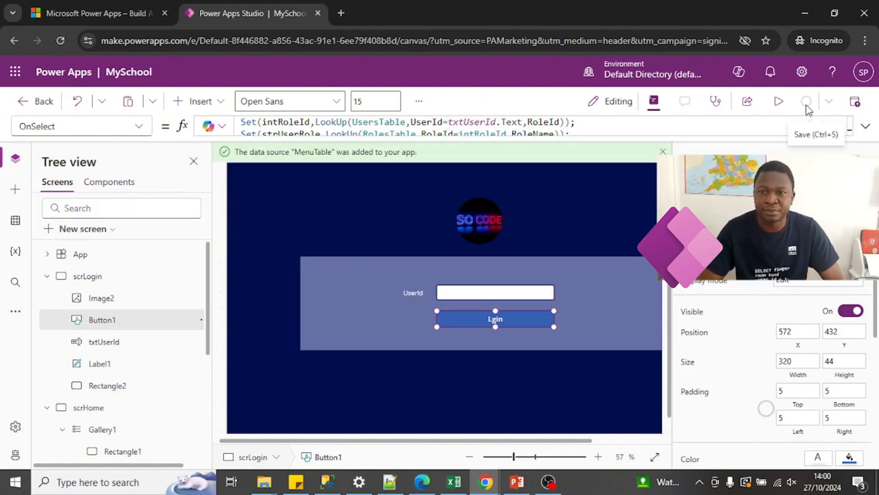
# Preview the app from scrLogin, log in with a random text as UserId, and exit the preview.
pyautogui.click(381, 201)
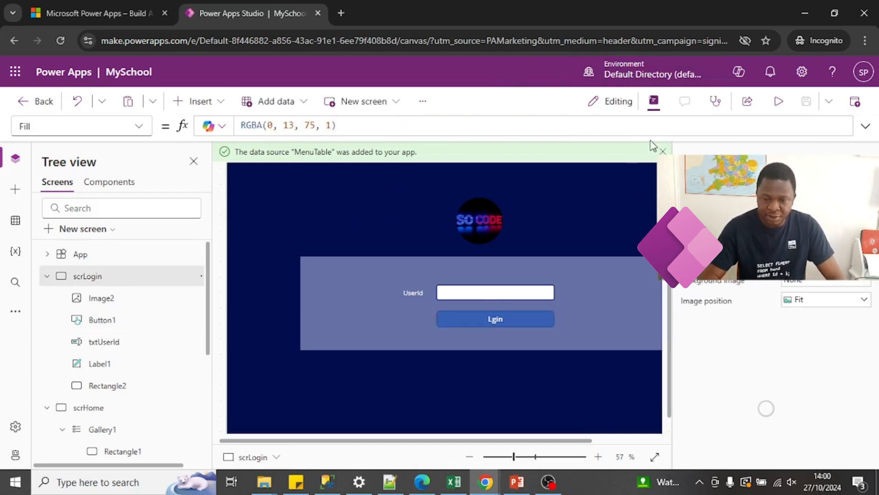
pyautogui.click(776, 103)
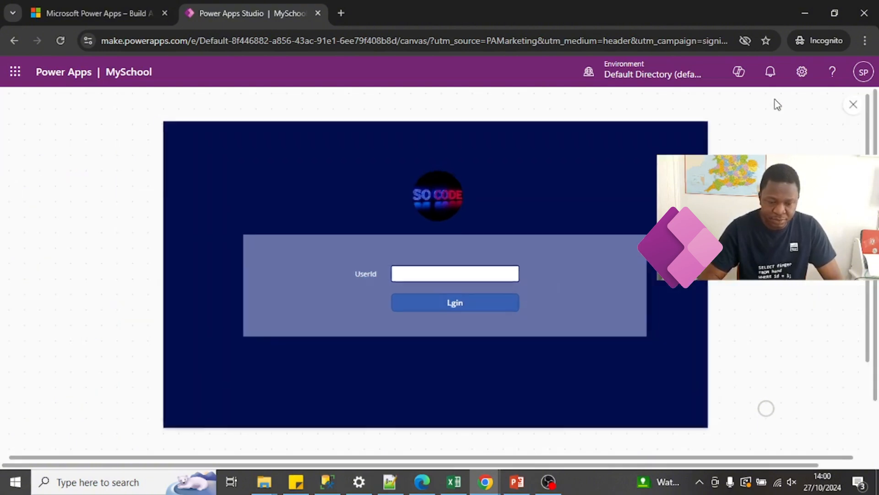
pyautogui.click(408, 274)
pyautogui.write('lvkjfgefkjf')
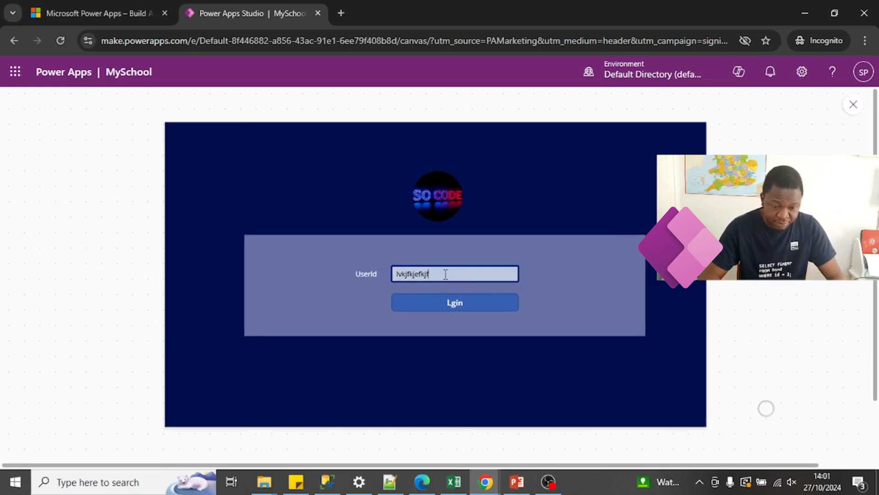
pyautogui.click(448, 306)
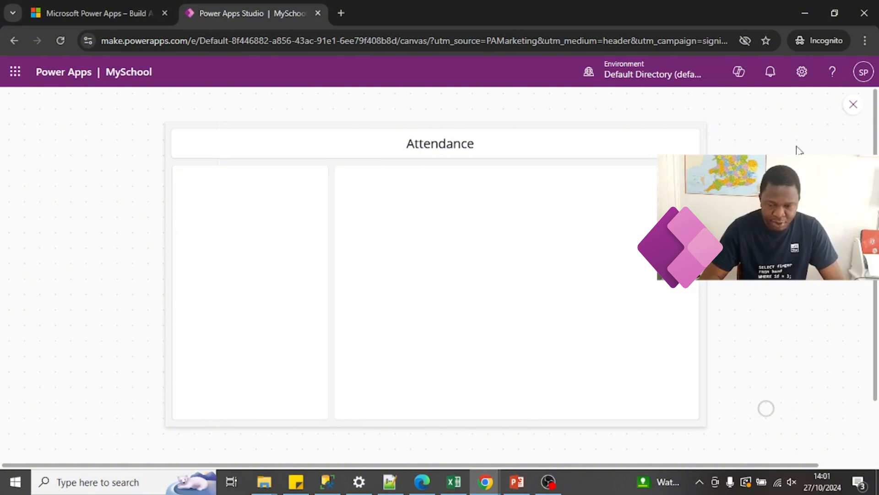
pyautogui.click(853, 105)
# Insert a button labelled Logout at the right end of scrHome's Attendance header.
pyautogui.click(575, 323)
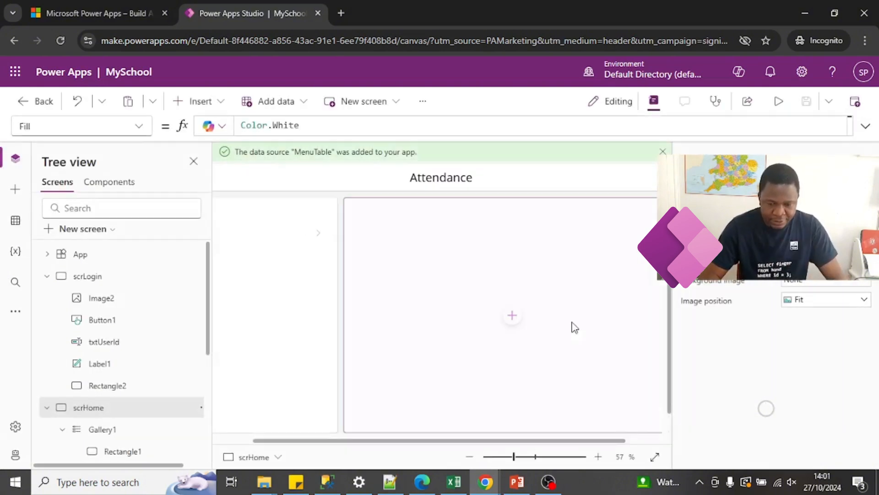
pyautogui.moveTo(515, 456); pyautogui.dragTo(507, 457)
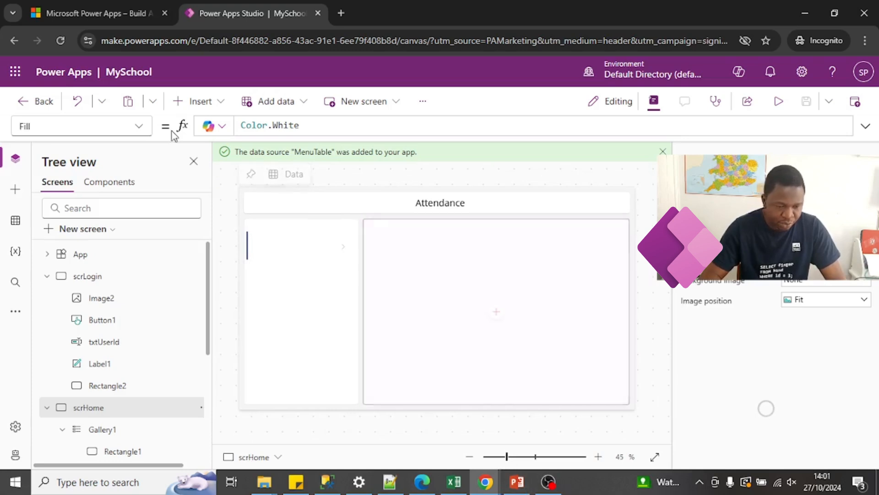
pyautogui.click(218, 104)
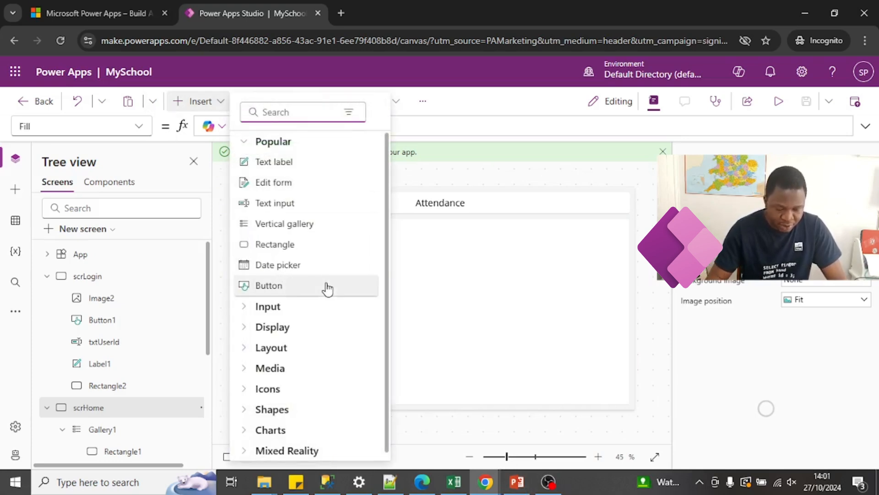
pyautogui.write('buttn')
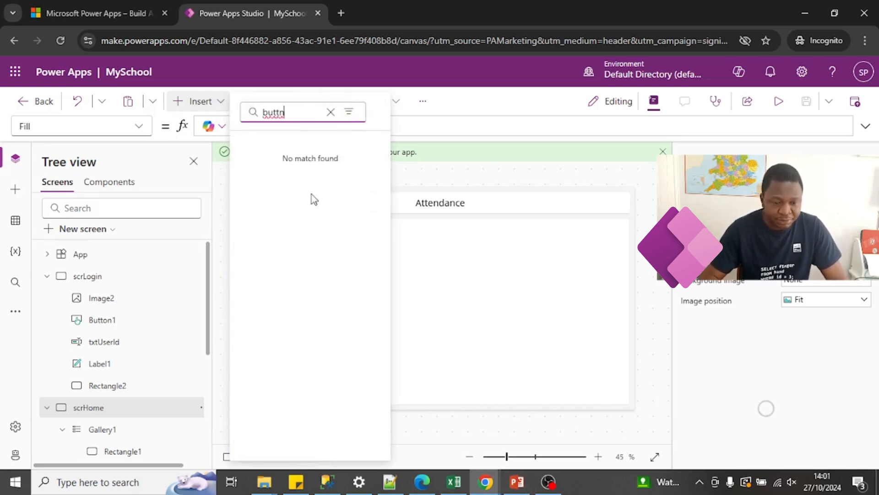
pyautogui.press('BackSpace')
pyautogui.write('o')
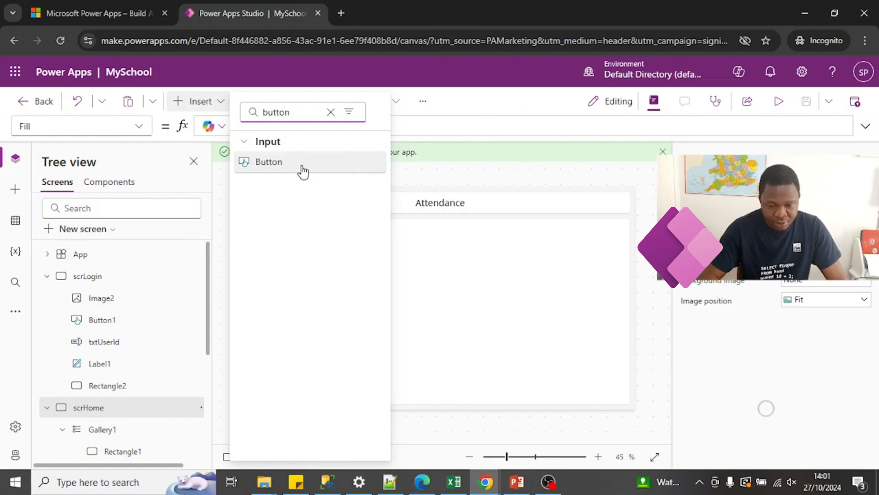
pyautogui.click(263, 162)
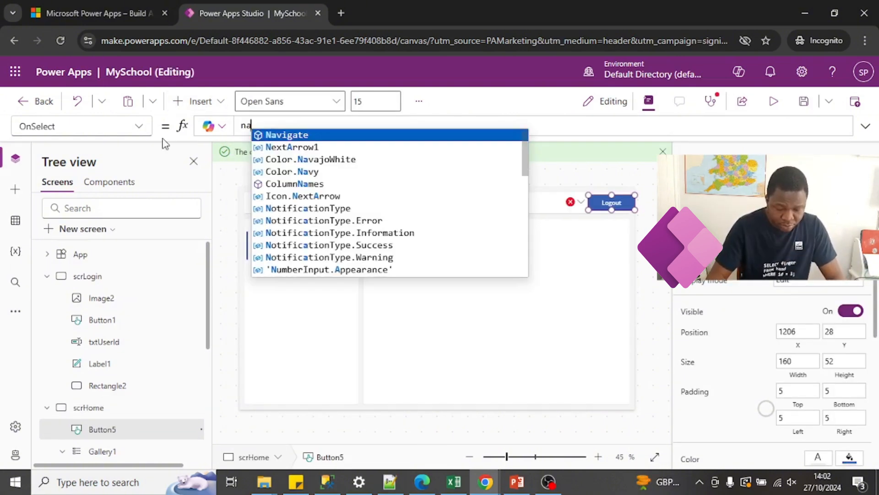
# Set the Logout button's OnSelect formula to Navigate(scrLogin,ScreenTransition.UnCover).
pyautogui.write('vigate')
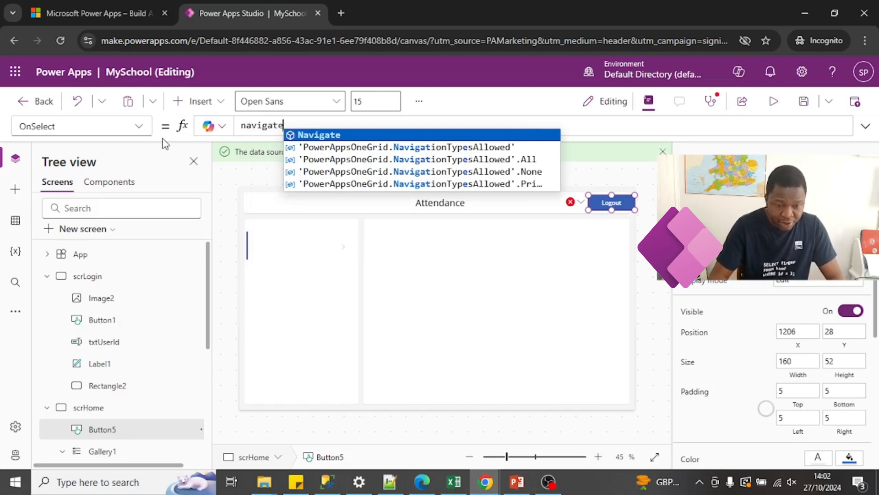
pyautogui.write('(scr')
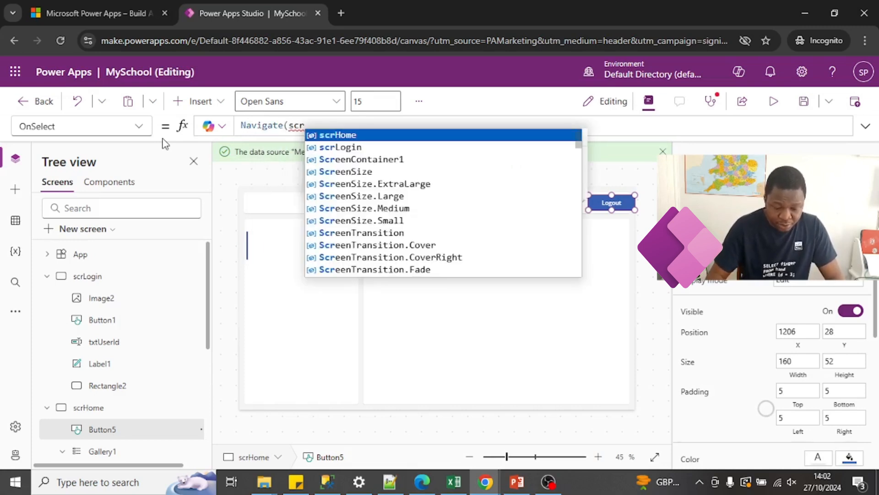
pyautogui.write('login,')
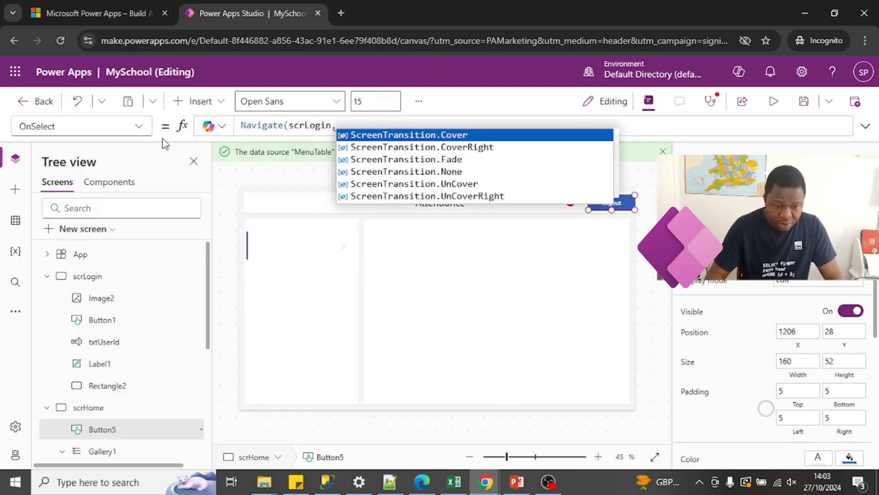
pyautogui.click(474, 183)
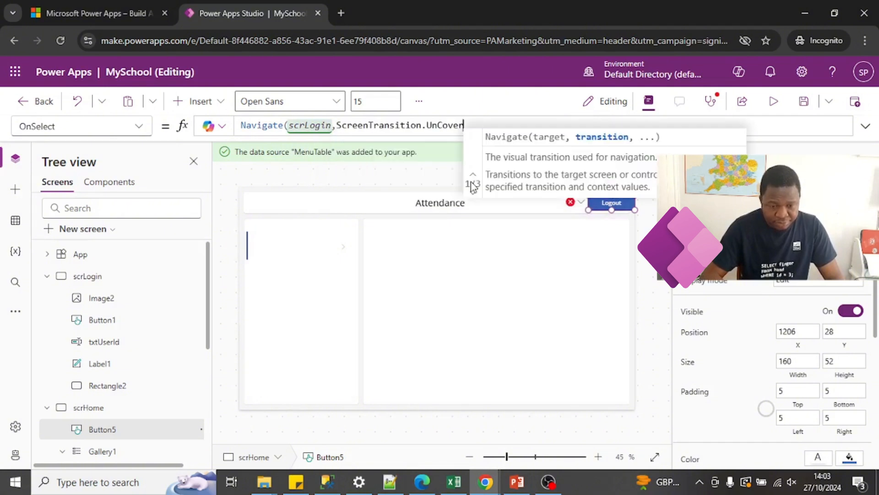
pyautogui.write(')')
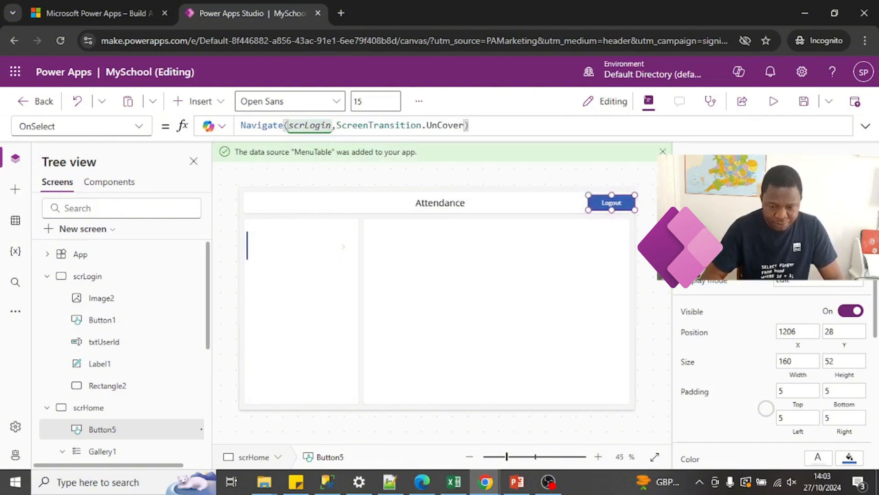
pyautogui.click(655, 185)
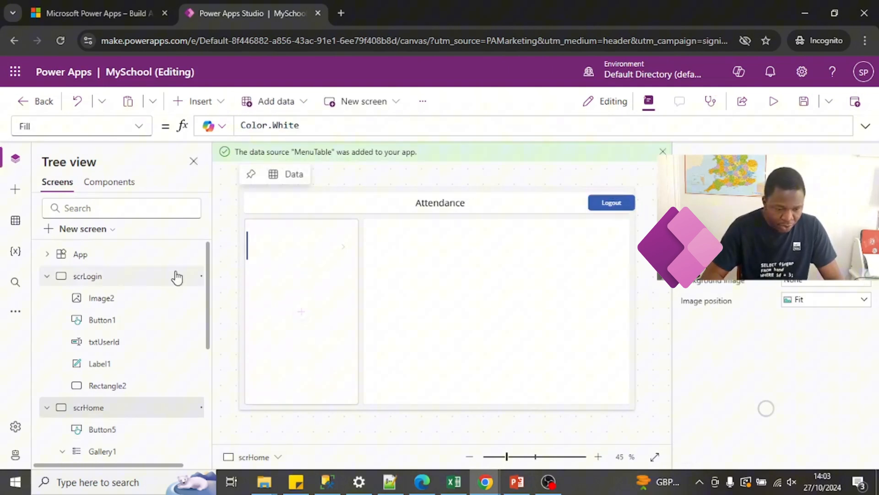
# Preview the app from scrLogin and test logging in with the existing UserId text and logging out again.
pyautogui.click(85, 280)
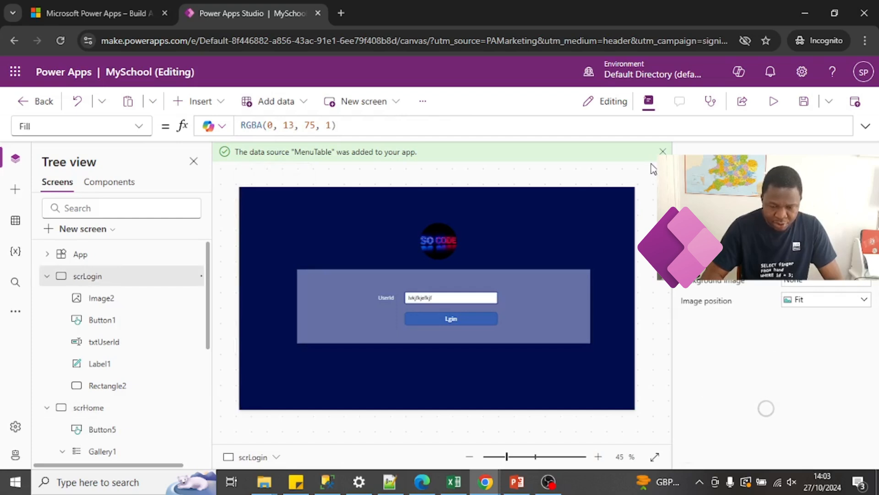
pyautogui.click(772, 106)
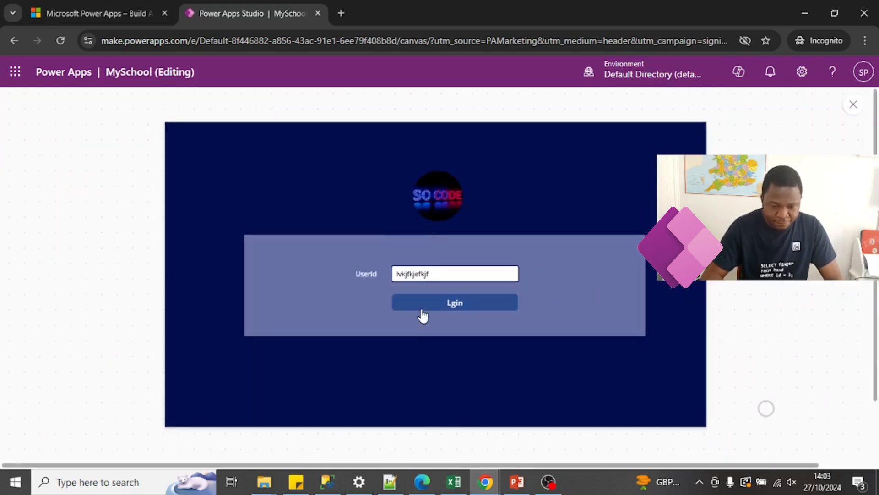
pyautogui.click(447, 305)
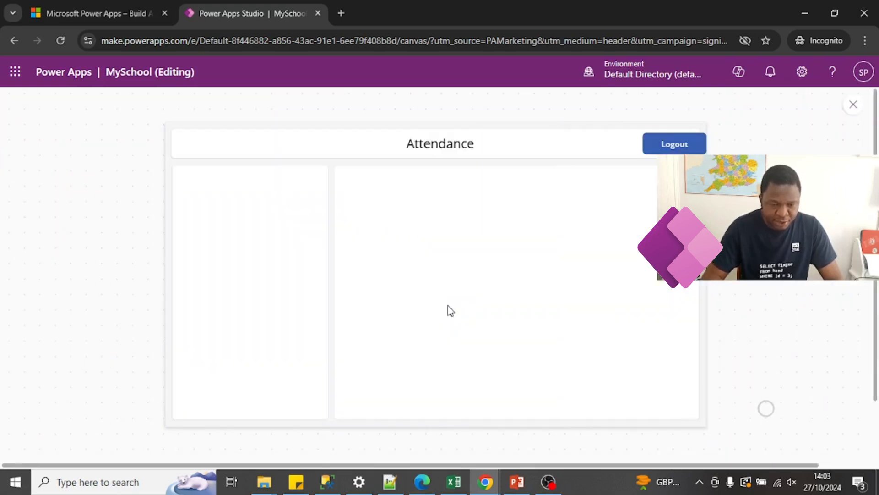
pyautogui.click(675, 145)
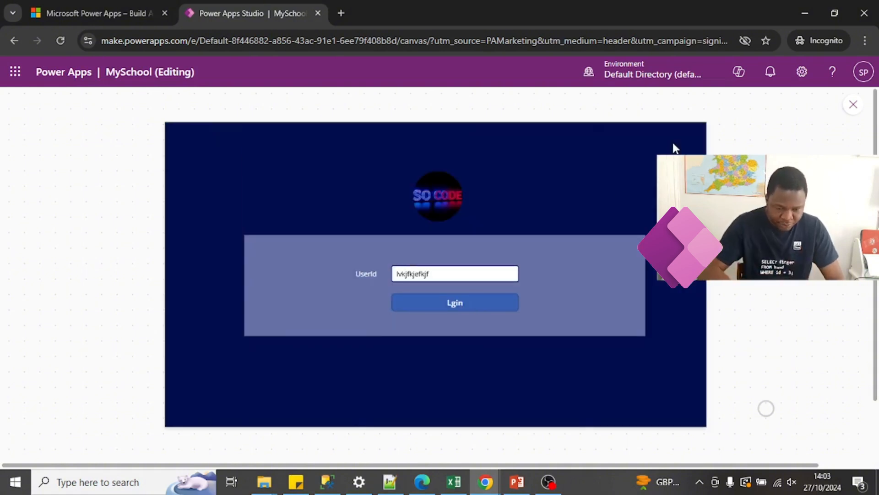
# Replace the UserId entry with a registered user's ID and log in to test the role-based menu gallery.
pyautogui.click(446, 273)
pyautogui.hotkey('ctrl', 'a')
pyautogui.press('BackSpace')
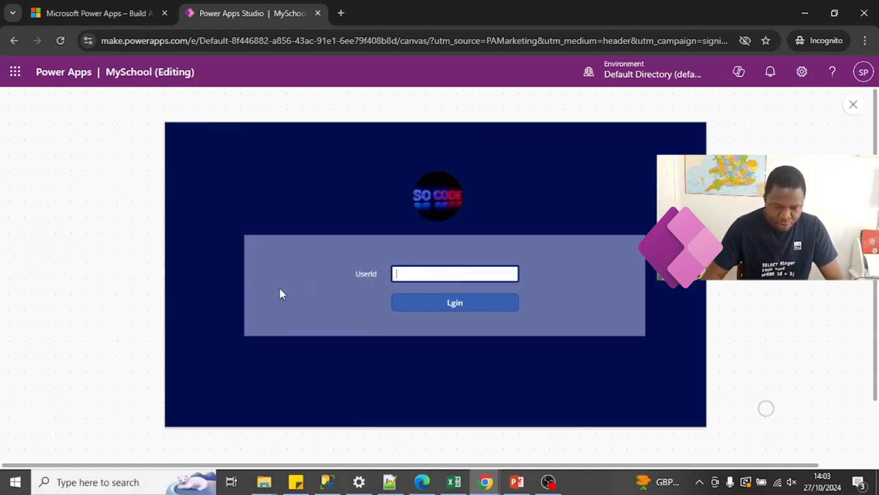
pyautogui.write('a.r')
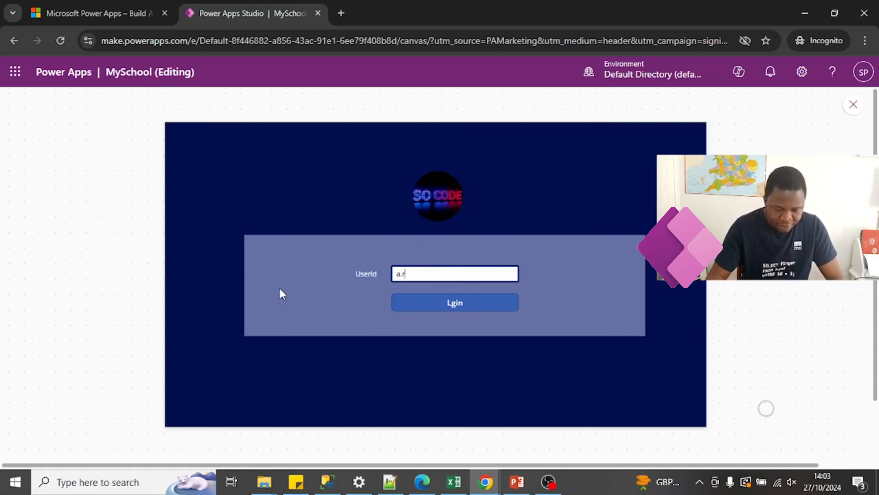
pyautogui.write('uth')
pyautogui.click(418, 306)
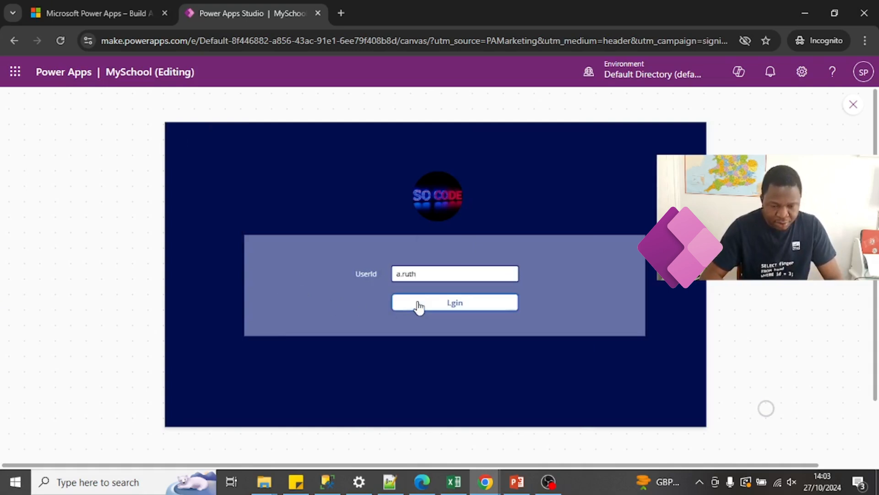
pyautogui.click(418, 306)
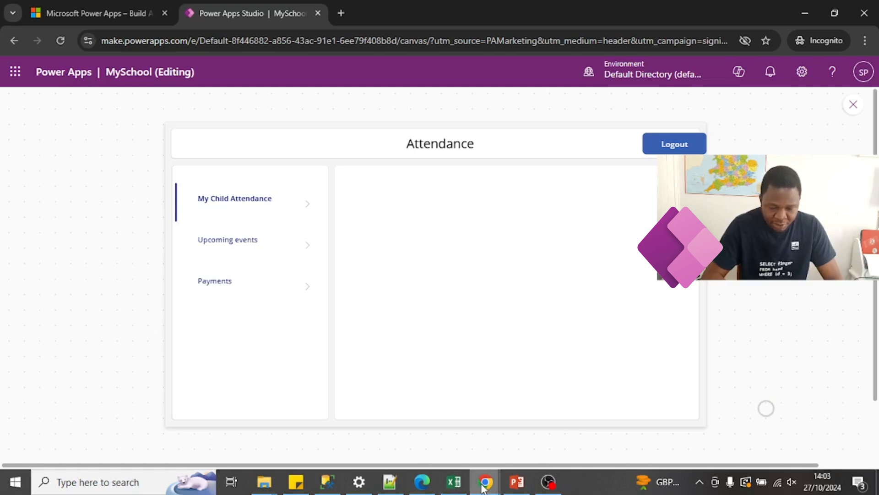
# Switch to the MyCustomersList Google Sheet and check the logged-in user's RoleId in UsersTable against that role's menus in MenuTable.
pyautogui.moveTo(486, 482)
pyautogui.click(415, 445)
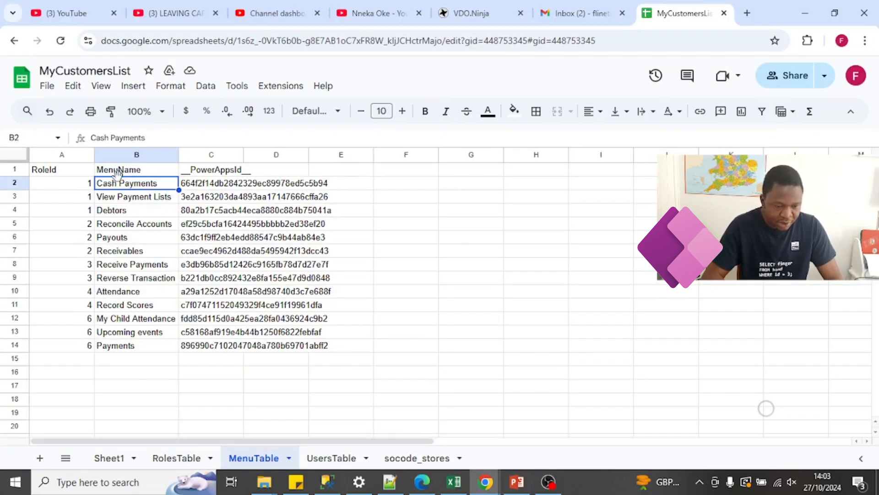
pyautogui.click(326, 458)
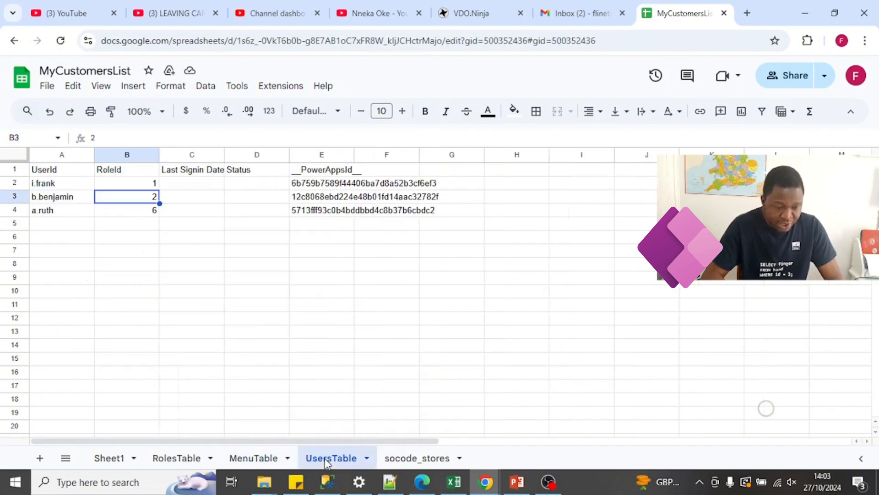
pyautogui.click(50, 214)
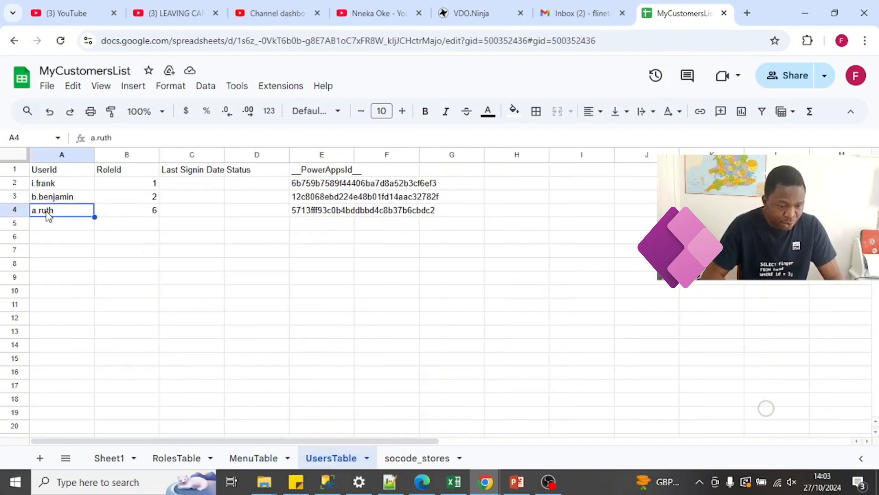
pyautogui.click(137, 212)
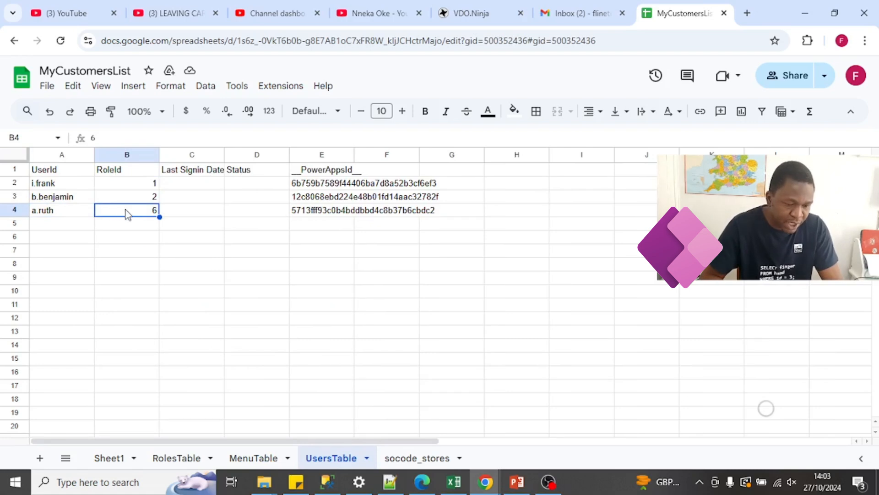
pyautogui.click(240, 459)
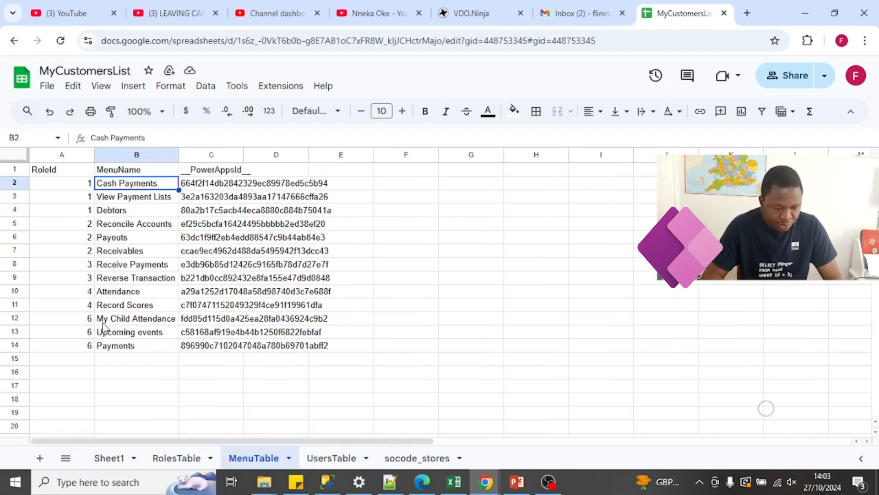
pyautogui.moveTo(106, 319); pyautogui.dragTo(109, 352)
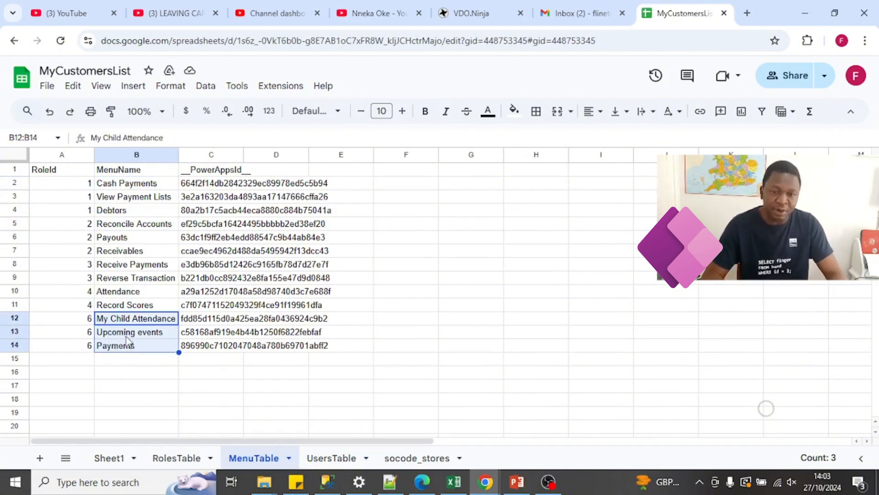
pyautogui.click(131, 309)
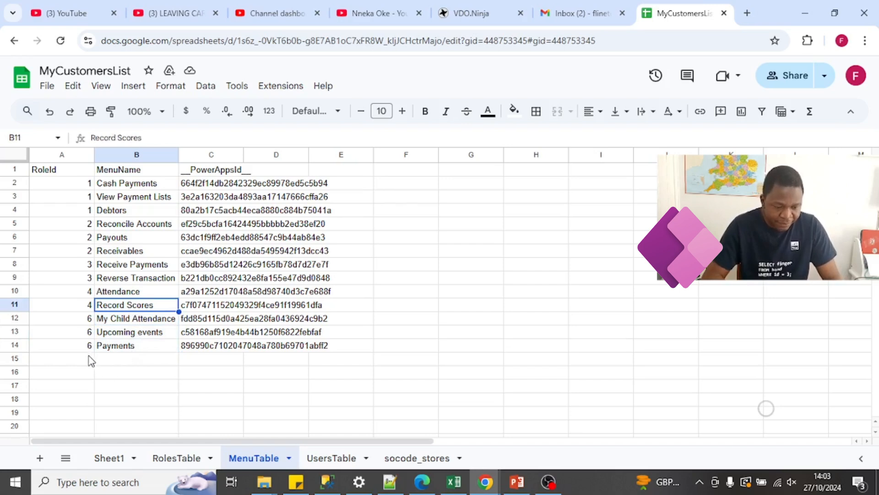
# Add a row below the last MenuTable entry with RoleId 6 and MenuName Performances.
pyautogui.click(89, 360)
pyautogui.write('6')
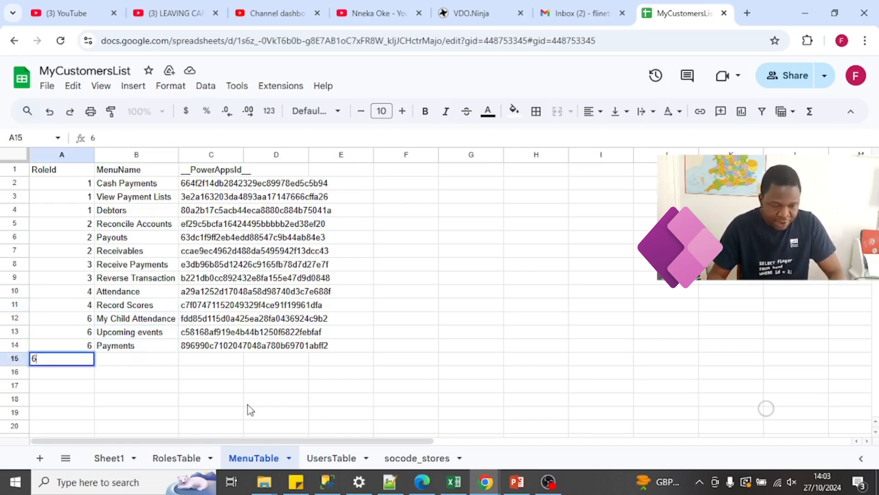
pyautogui.press('Tab')
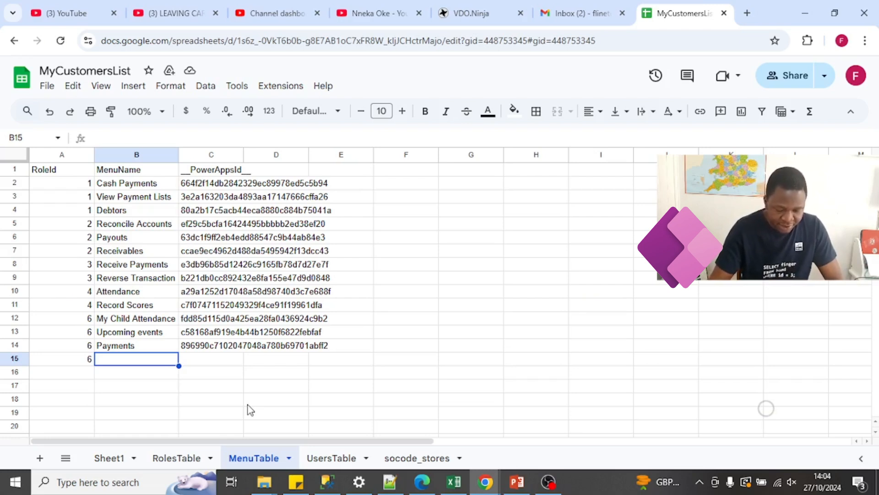
pyautogui.write('Performancs')
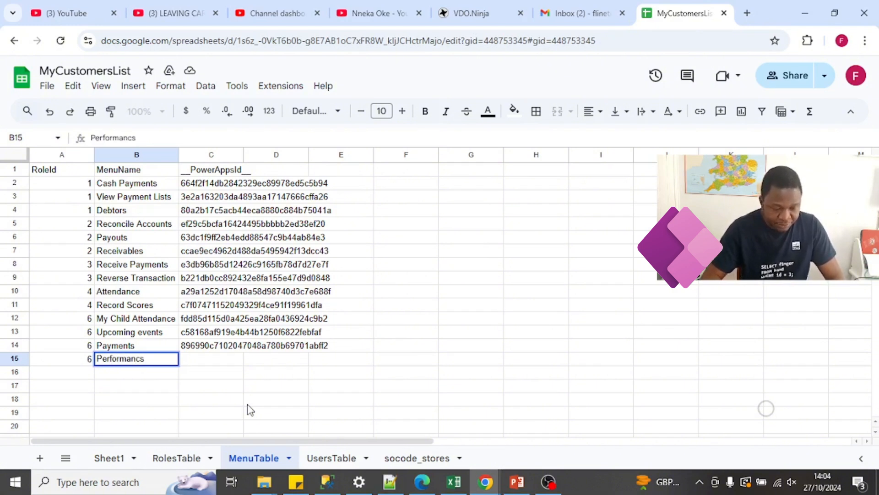
pyautogui.press('BackSpace')
pyautogui.write('es')
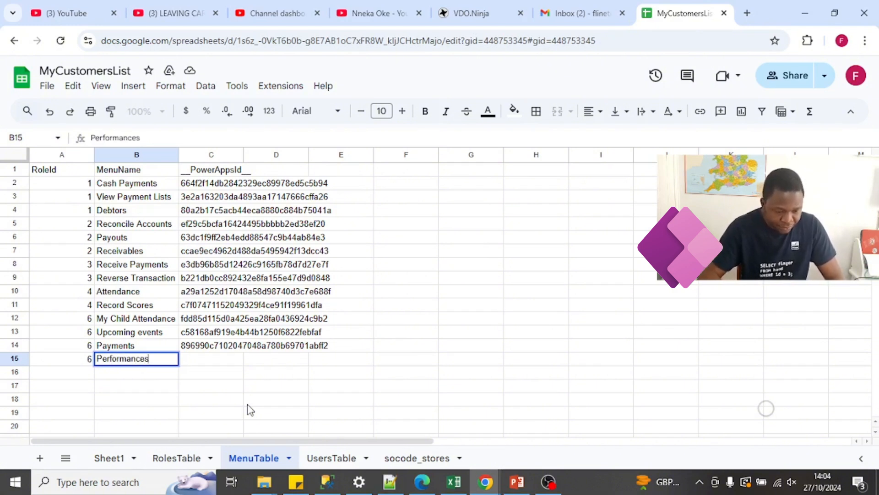
pyautogui.click(137, 293)
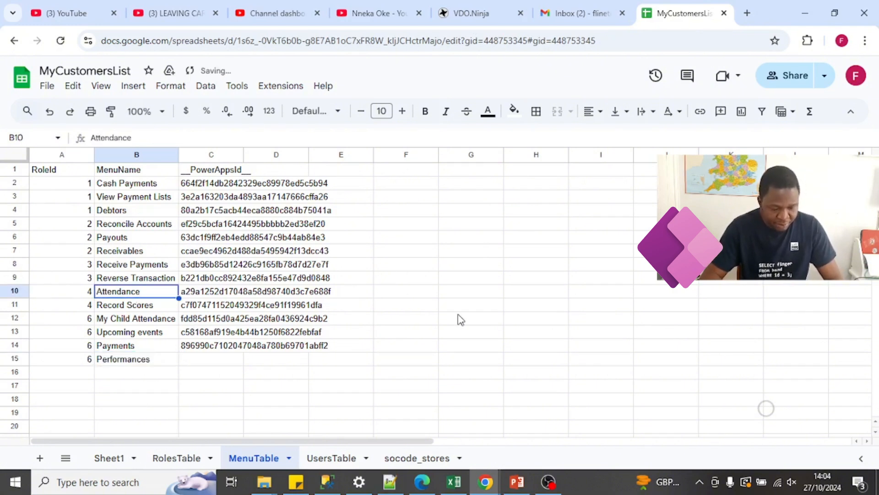
# Switch to Power Apps Studio, log out of the previewed app and close the preview.
pyautogui.moveTo(485, 480)
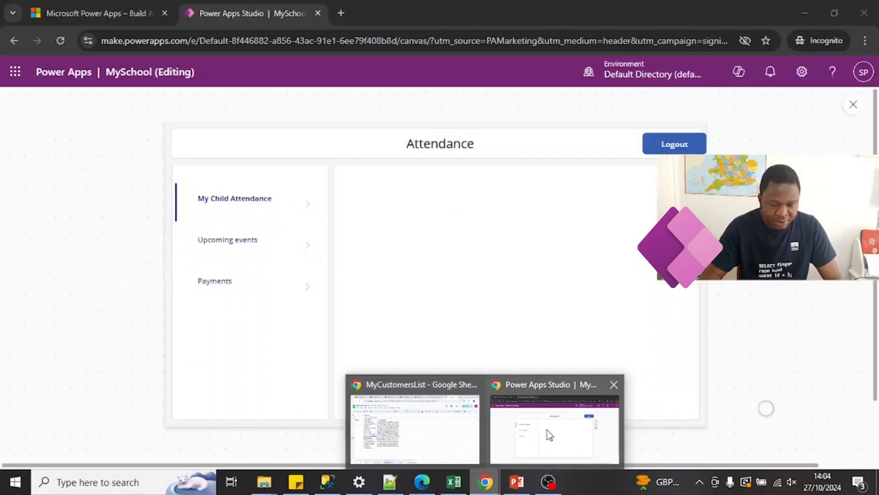
pyautogui.click(550, 428)
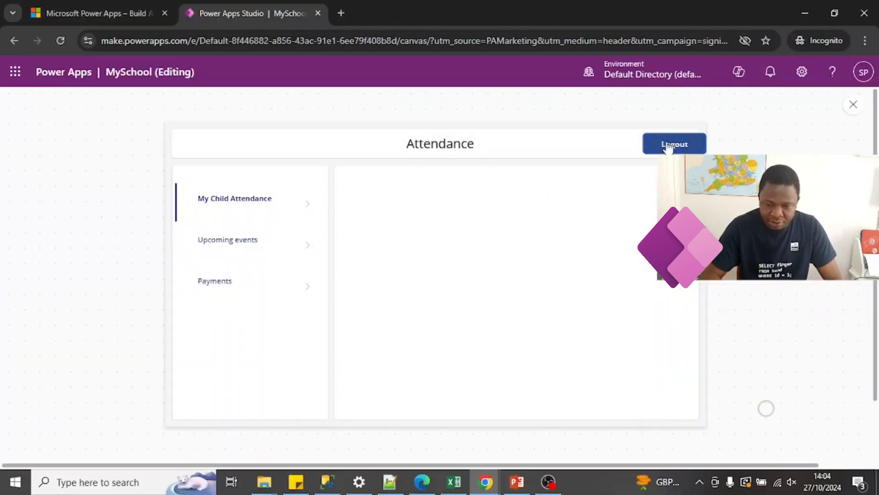
pyautogui.click(668, 144)
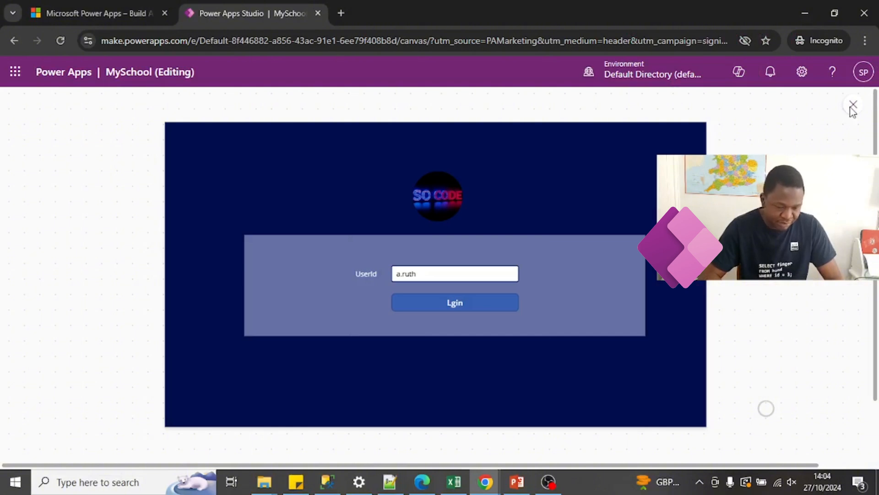
pyautogui.click(852, 109)
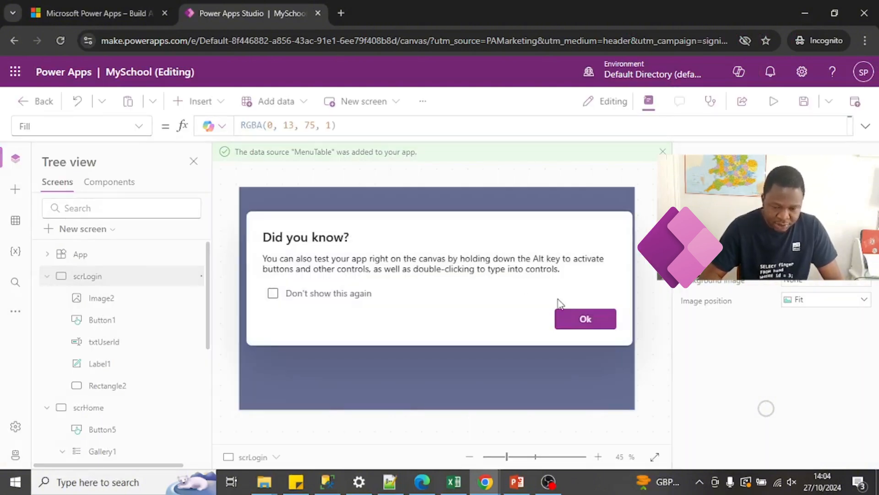
pyautogui.click(574, 324)
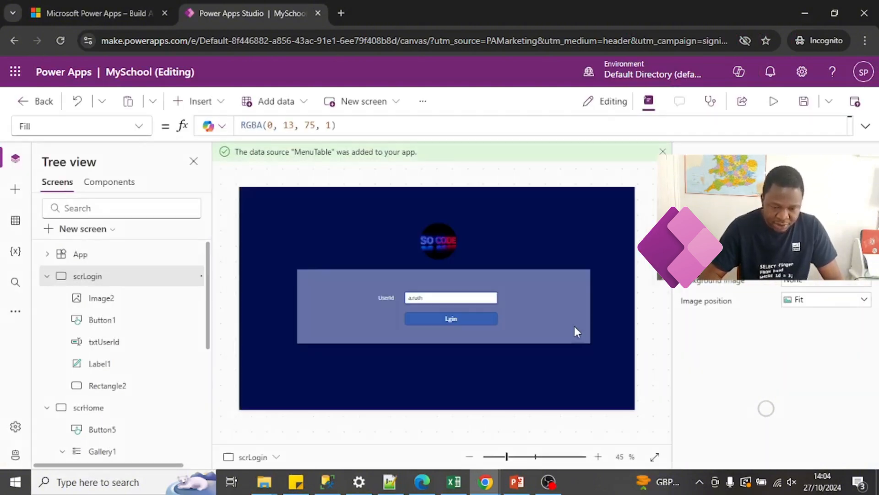
# Refresh the app's MenuTable data source.
pyautogui.click(15, 221)
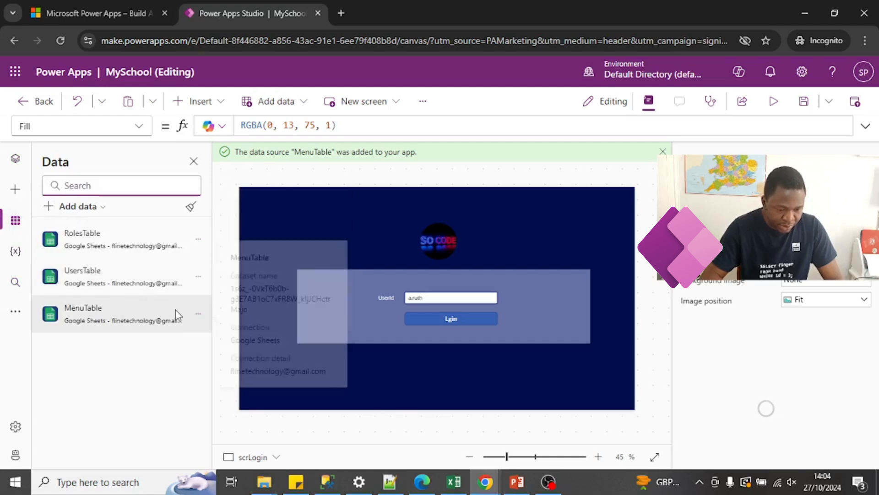
pyautogui.click(198, 315)
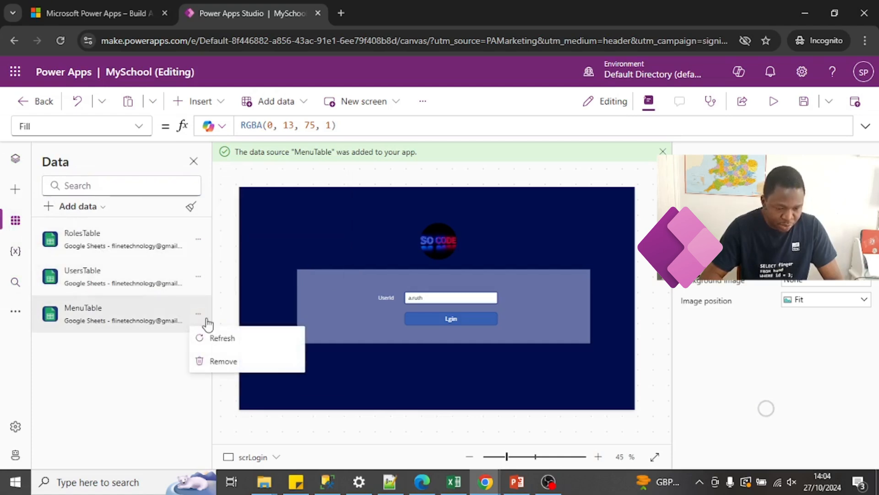
pyautogui.click(220, 337)
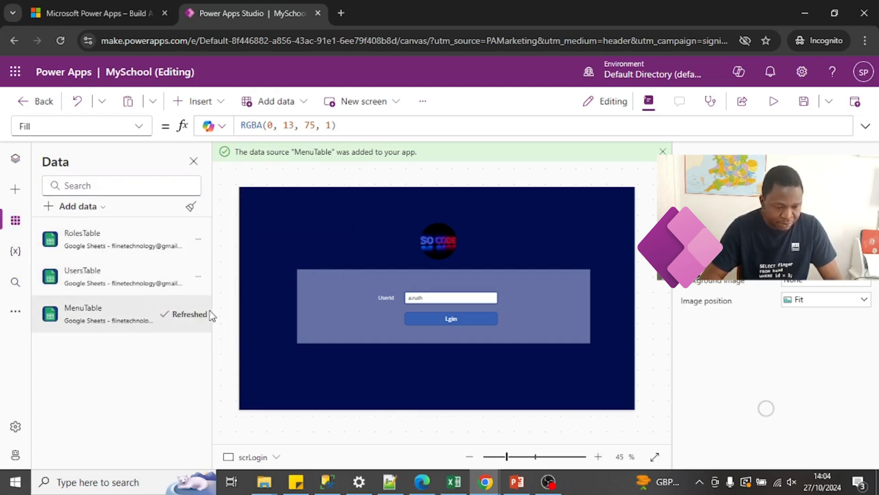
# Preview the app again, log in with the existing UserId to check the menu gallery, log out and close the preview.
pyautogui.click(774, 101)
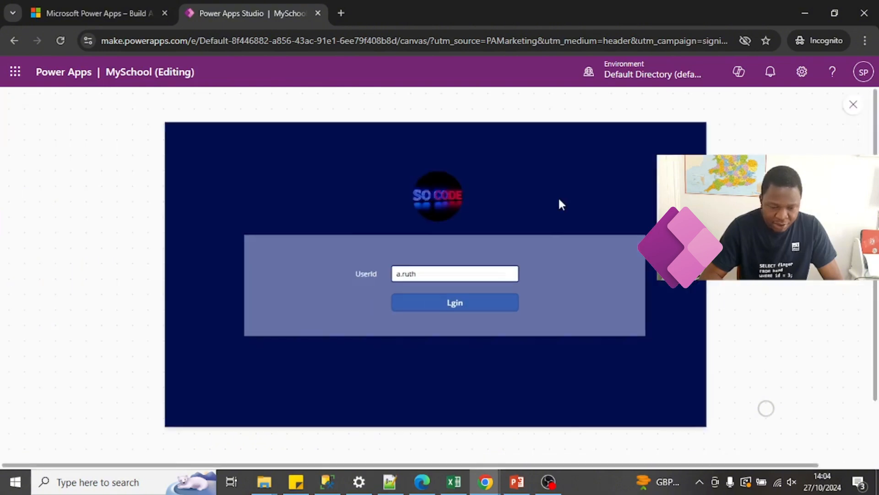
pyautogui.click(447, 314)
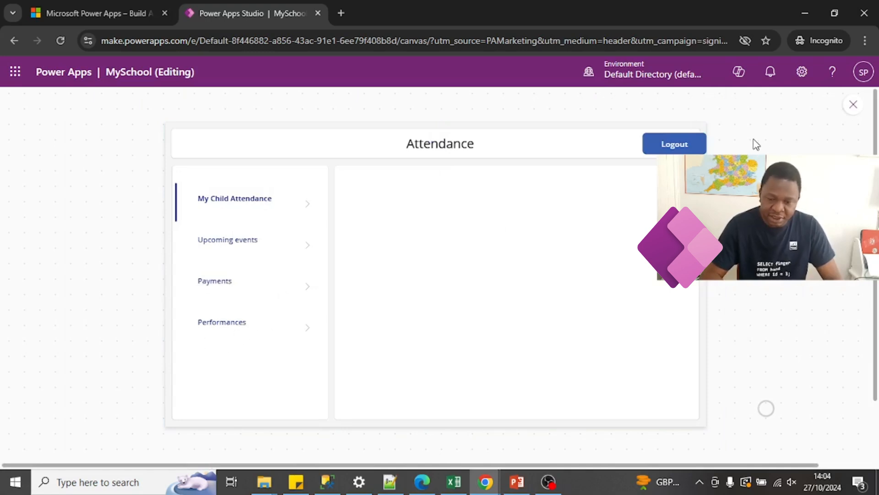
pyautogui.click(671, 148)
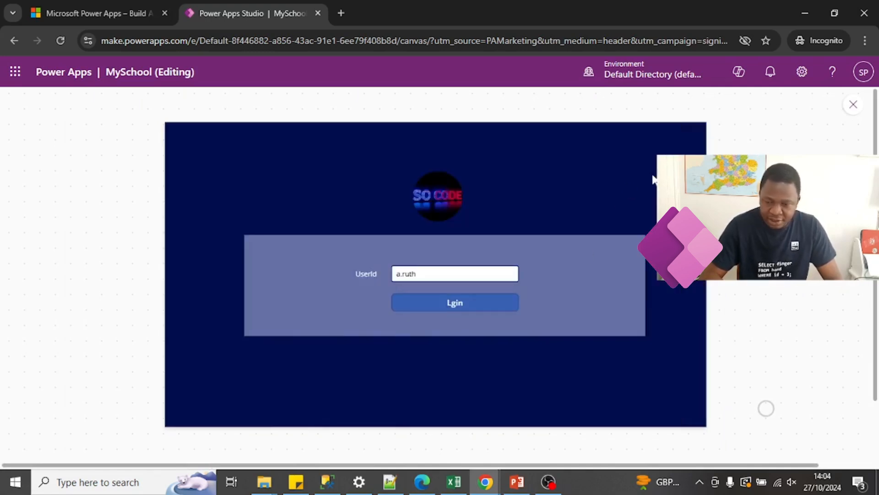
pyautogui.click(853, 106)
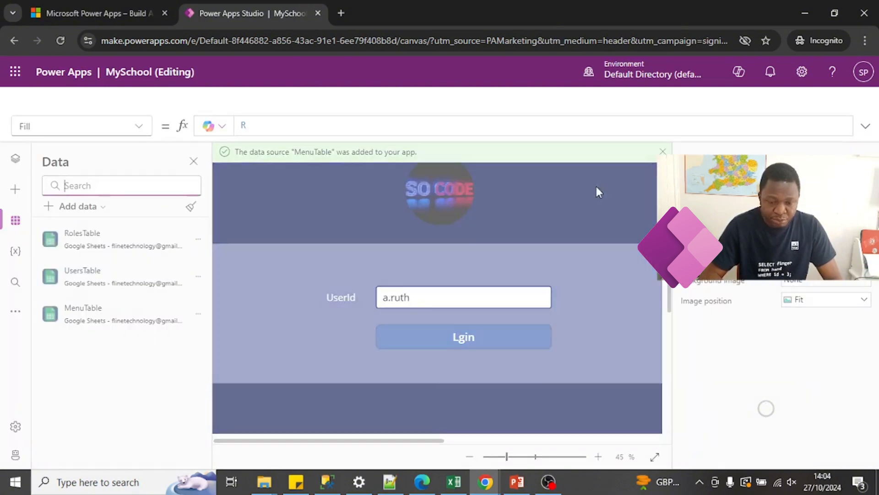
pyautogui.click(571, 321)
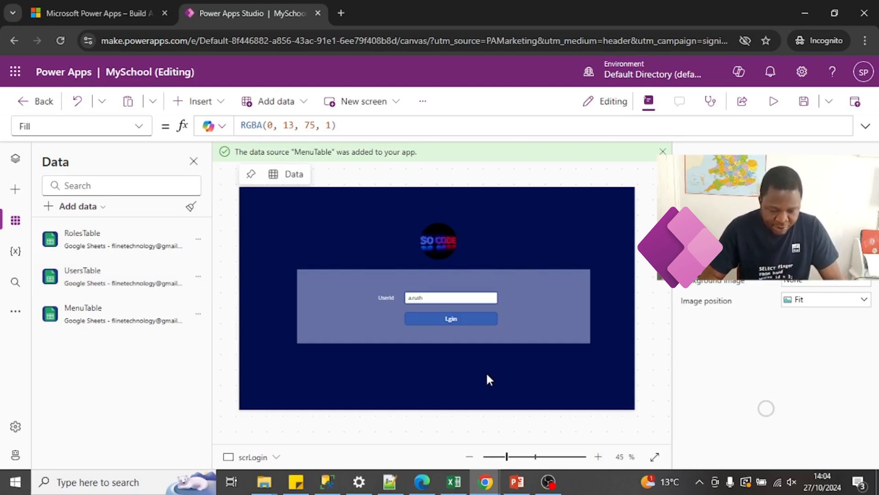
# Switch to the MyCustomersList Google Sheet, widen MenuTable's __PowerAppsId__ column to fit its contents and enter scrPayments in cell D2.
pyautogui.click(485, 482)
pyautogui.click(413, 433)
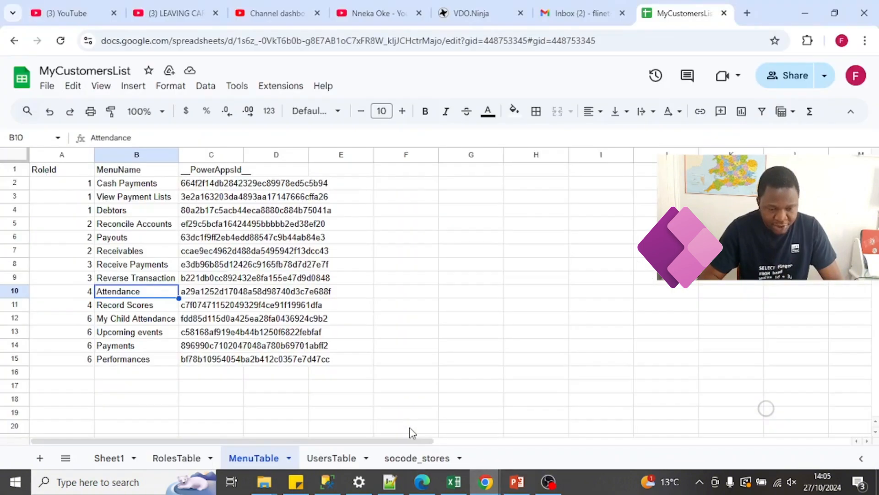
pyautogui.doubleClick(243, 155)
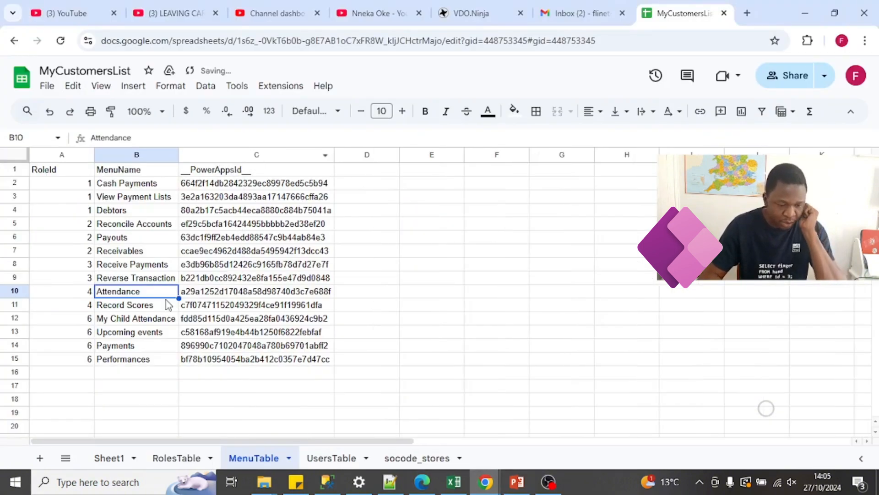
pyautogui.click(375, 183)
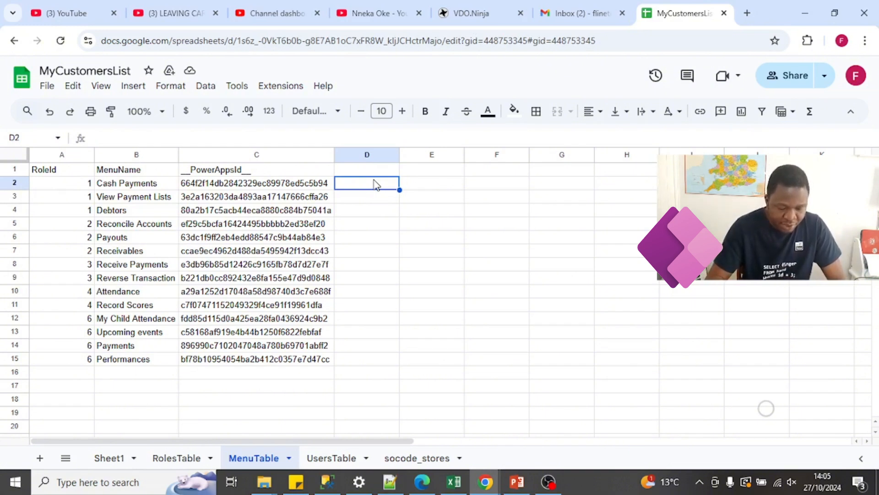
pyautogui.write('scr')
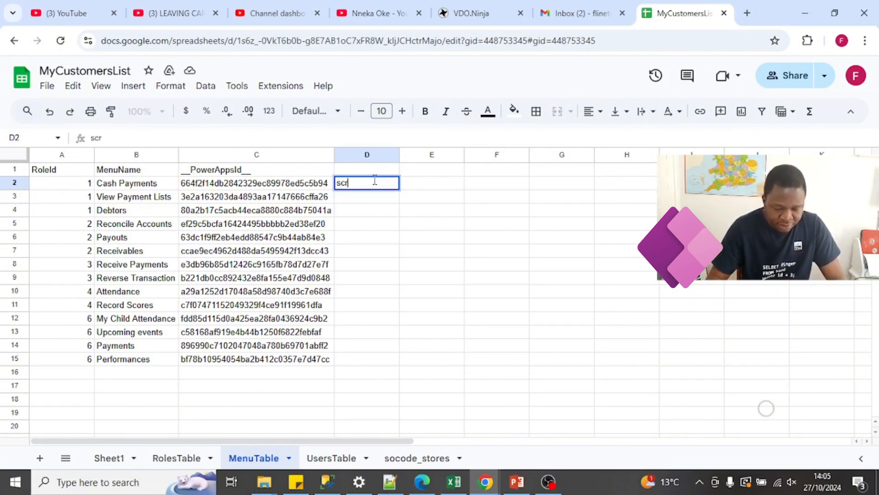
pyautogui.write('Payments')
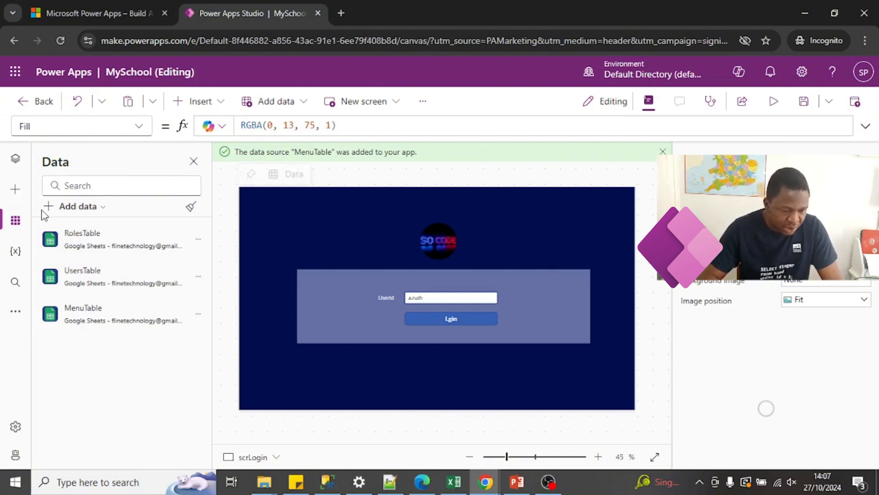
pyautogui.click(15, 188)
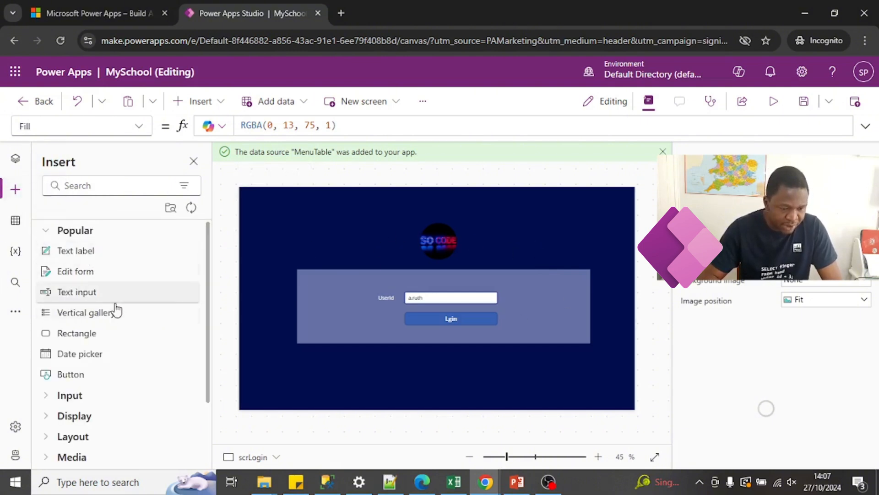
pyautogui.click(13, 312)
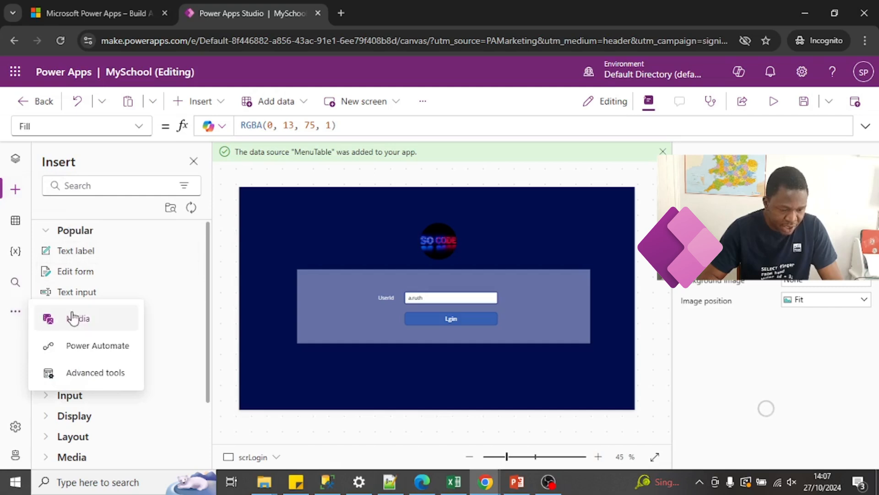
pyautogui.click(226, 243)
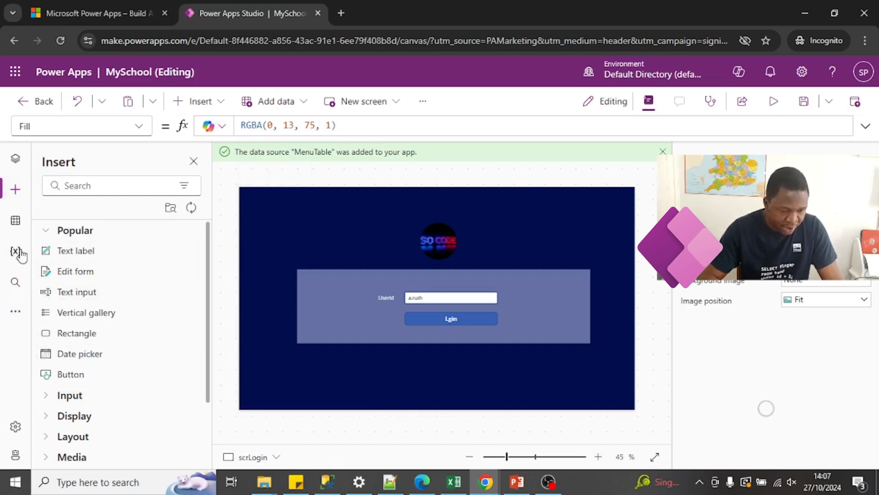
# Show the app's screen tree and collapse the scrLogin and scrHome screens.
pyautogui.click(16, 167)
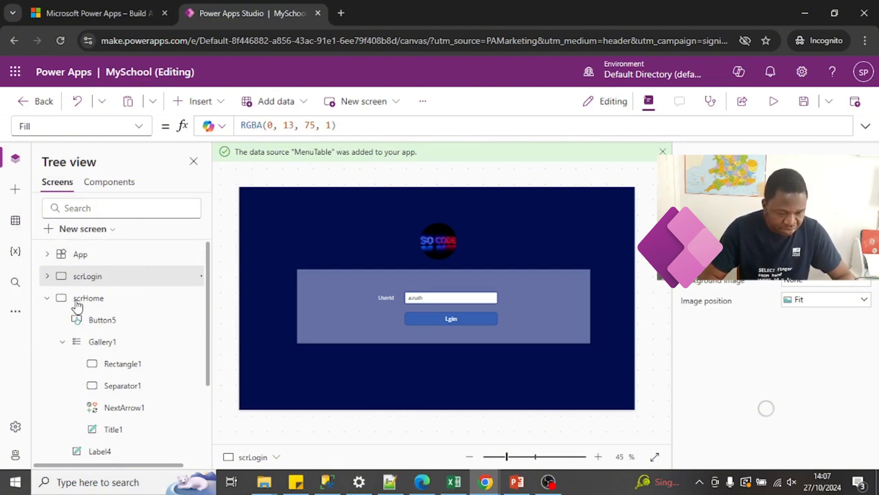
pyautogui.click(47, 297)
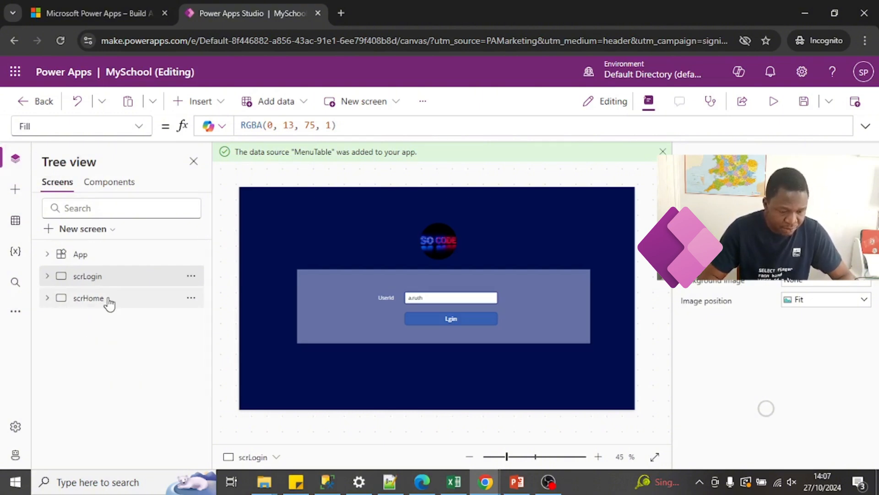
# Set the transition of the menu gallery on scrHome to Pop.
pyautogui.click(108, 301)
pyautogui.click(308, 260)
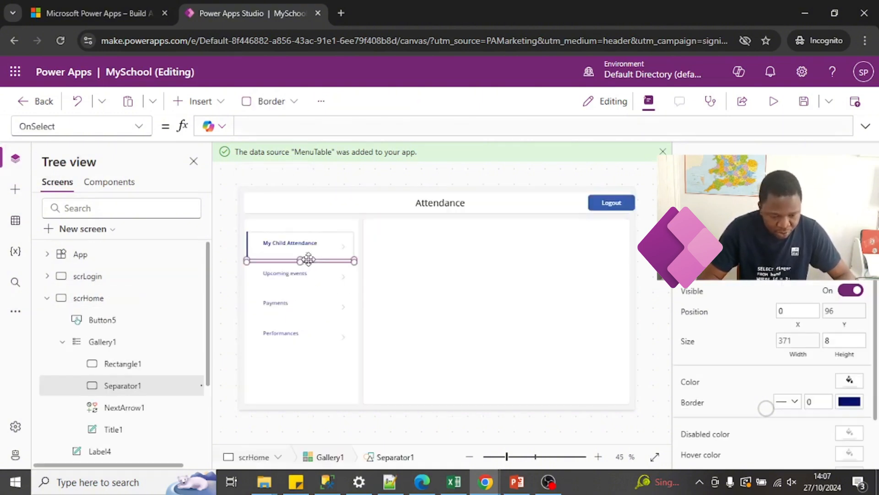
pyautogui.click(310, 254)
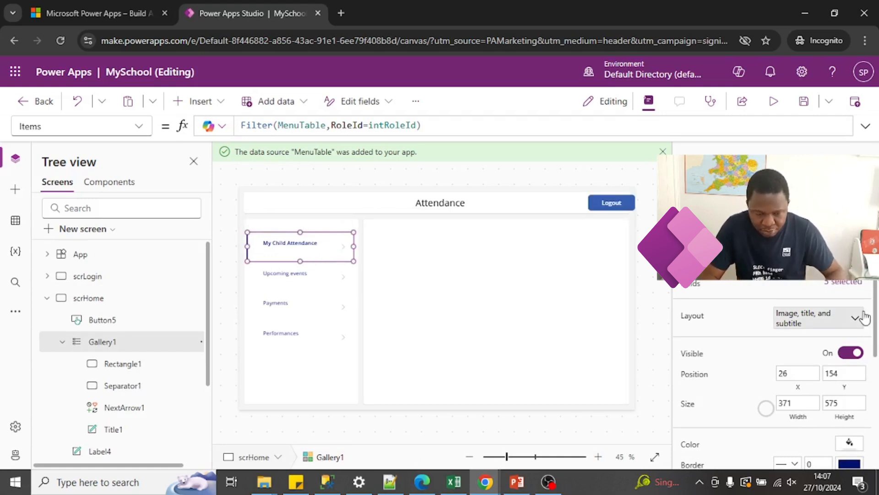
pyautogui.moveTo(876, 301); pyautogui.dragTo(878, 409)
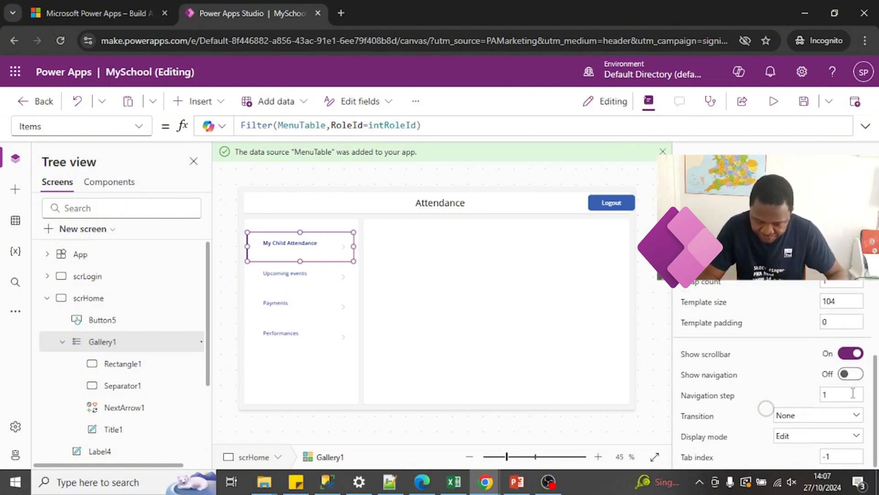
pyautogui.click(842, 414)
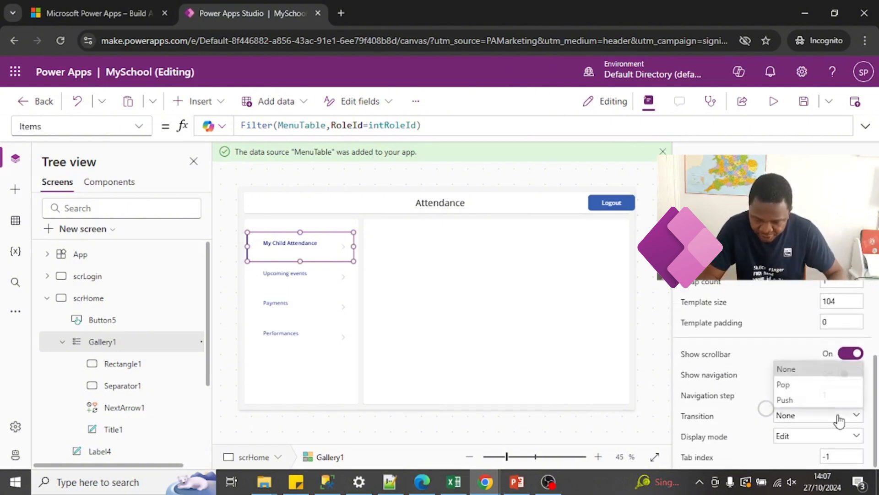
pyautogui.click(807, 387)
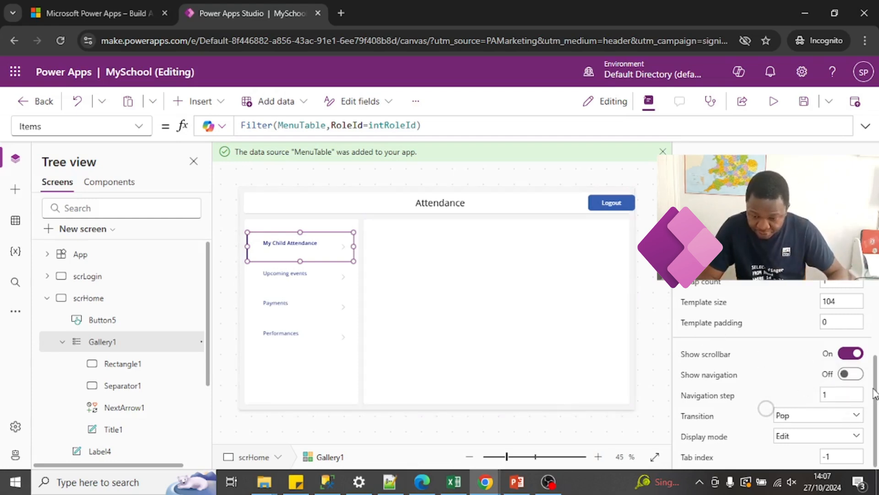
# Fill the menu gallery's background with a light grey-blue theme colour.
pyautogui.scroll(3, 876, 392)
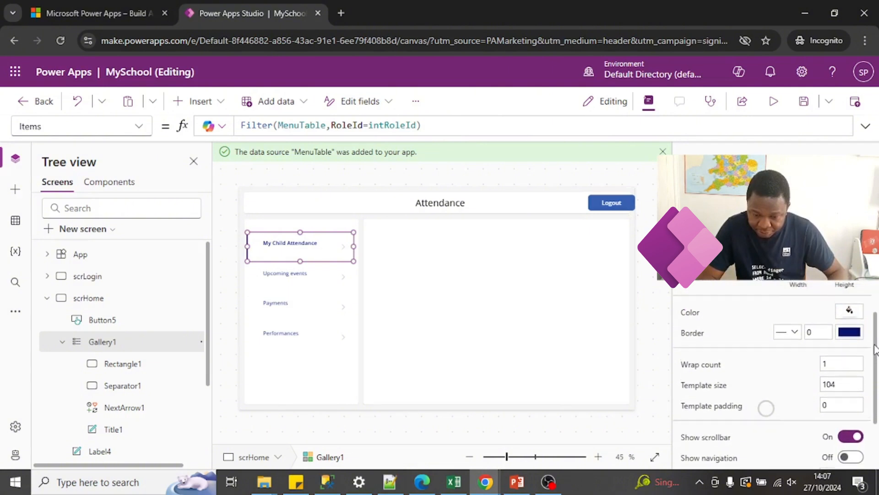
pyautogui.click(848, 319)
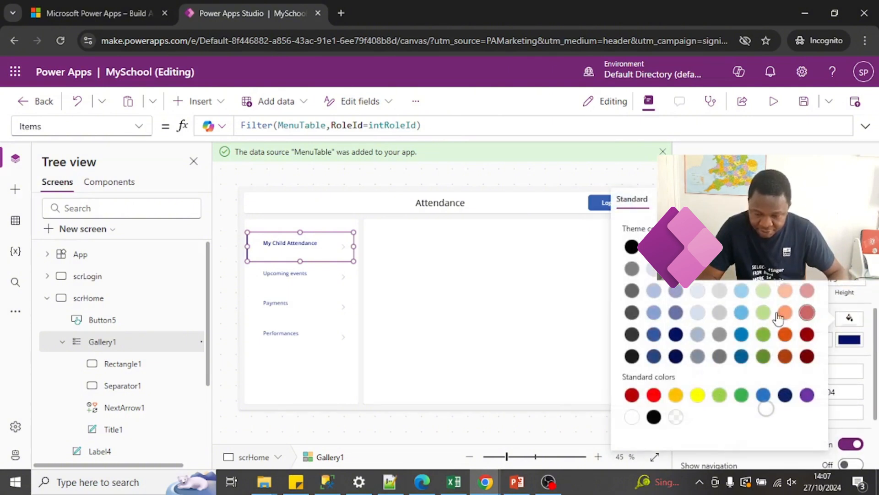
pyautogui.click(698, 313)
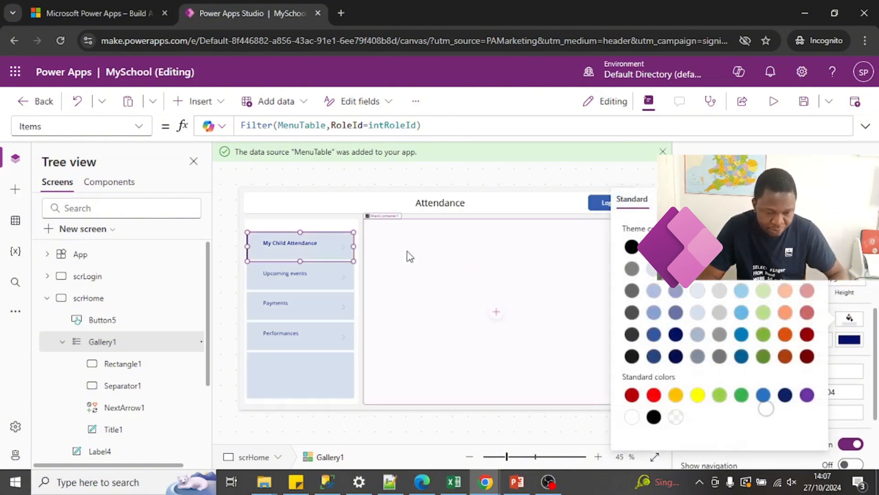
pyautogui.click(366, 274)
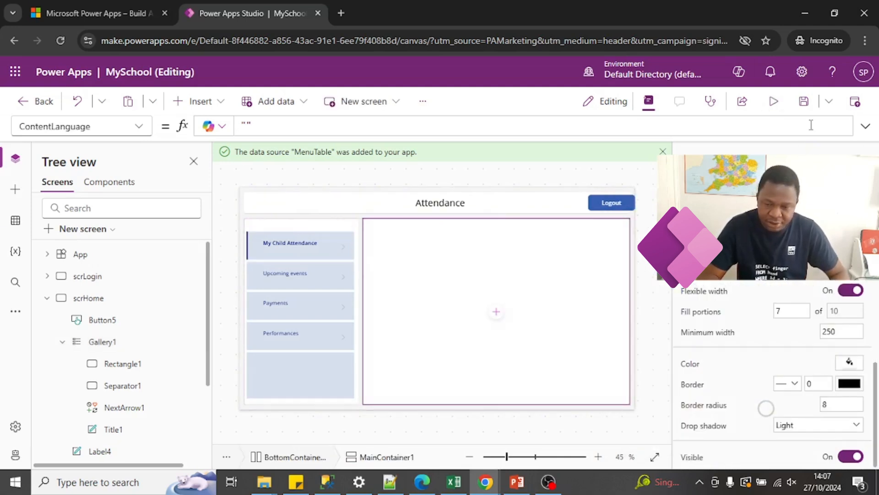
# Preview the home screen to check the menu gallery's look and close the preview.
pyautogui.click(773, 102)
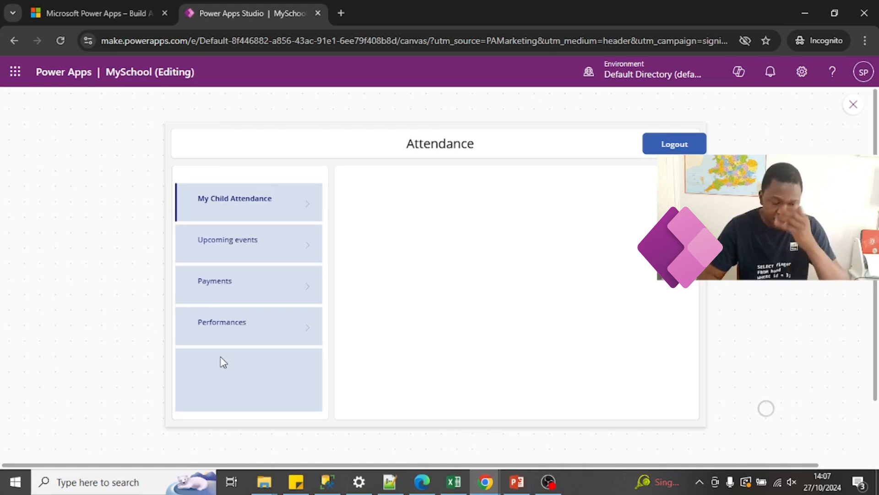
pyautogui.click(854, 105)
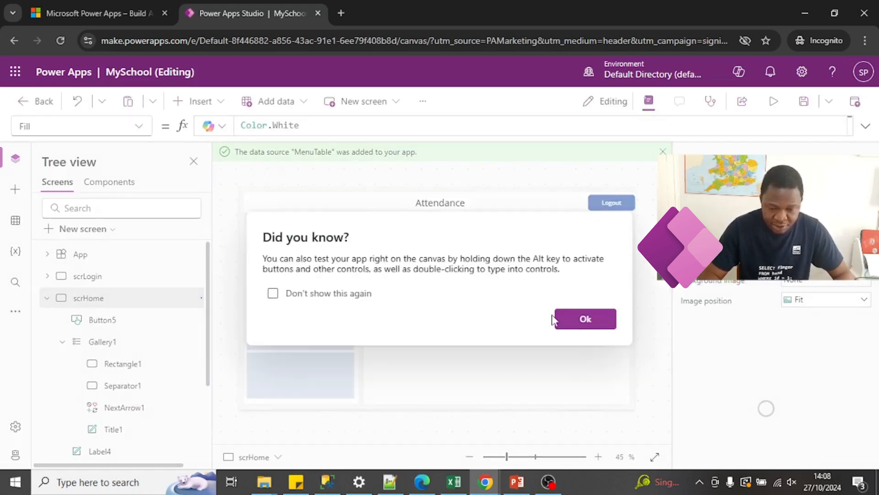
pyautogui.click(564, 318)
# Delete the menu name title label from the gallery's item template.
pyautogui.click(284, 250)
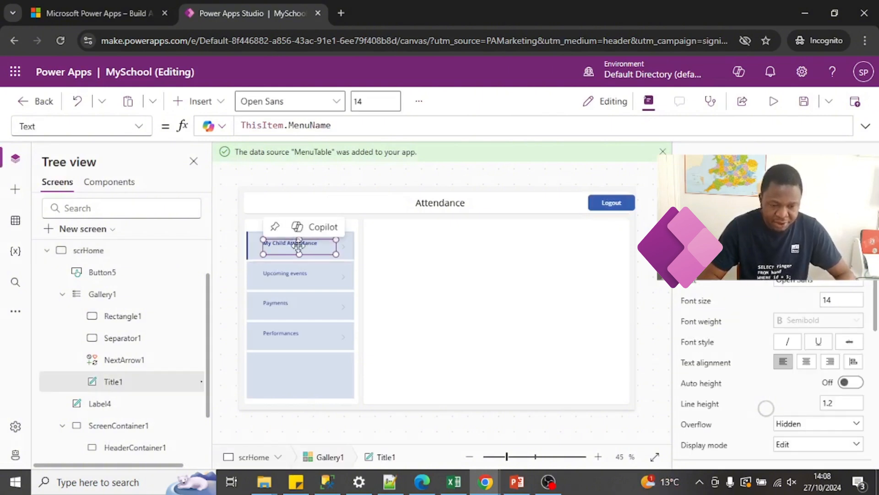
pyautogui.click(311, 254)
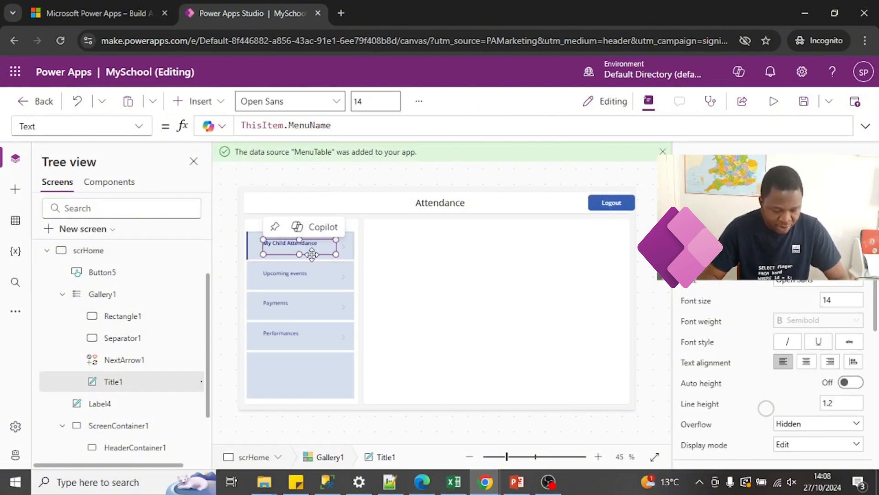
pyautogui.click(309, 257)
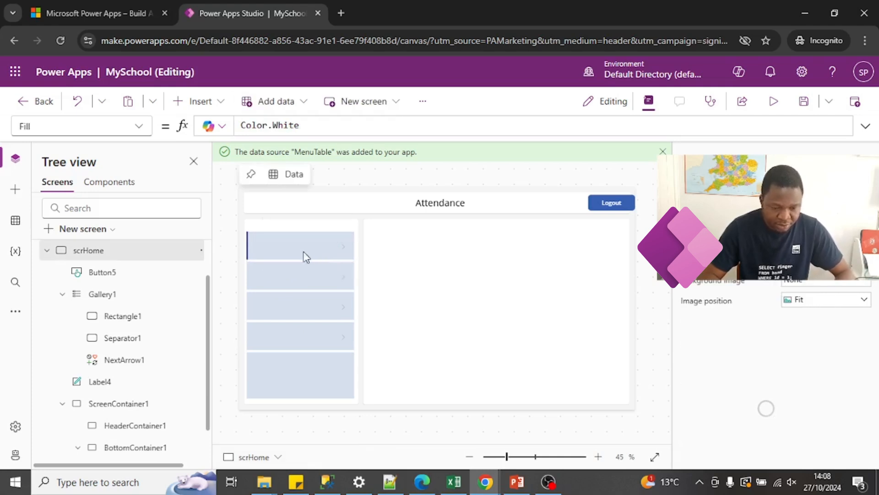
# Insert a button into the gallery's item template and enlarge it to about 309 by 96 from the item's upper-left corner.
pyautogui.click(301, 248)
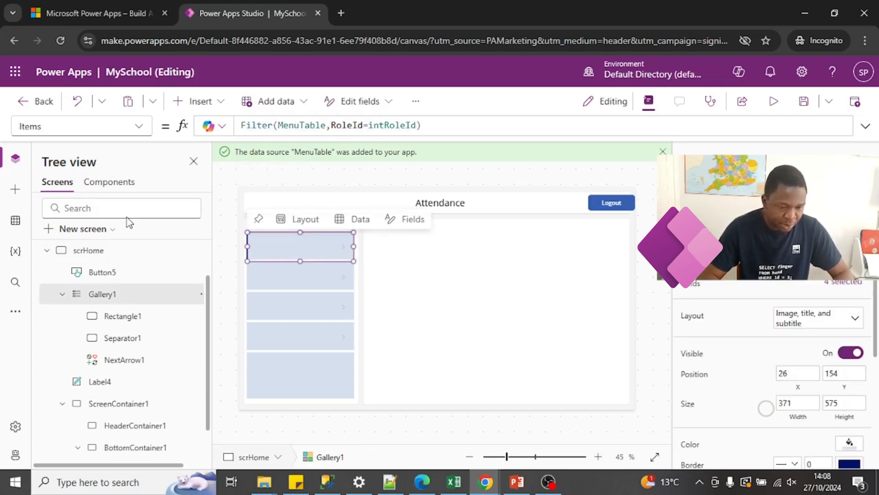
pyautogui.click(221, 104)
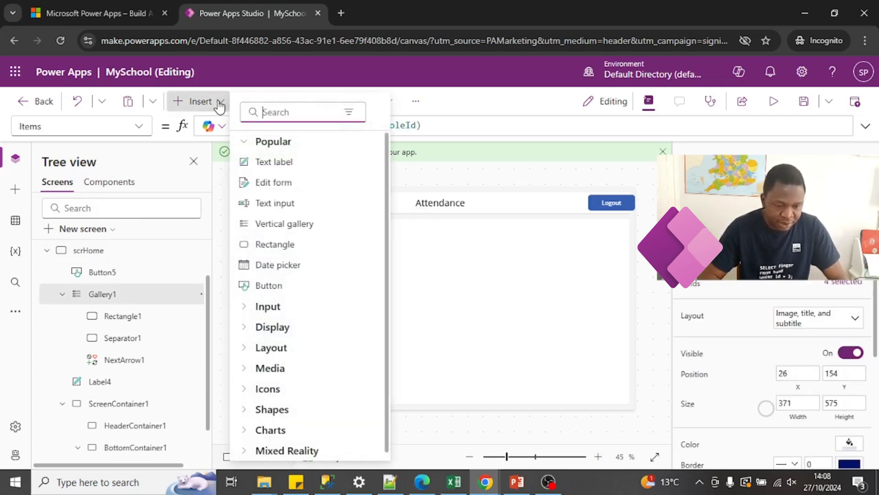
pyautogui.write('butto')
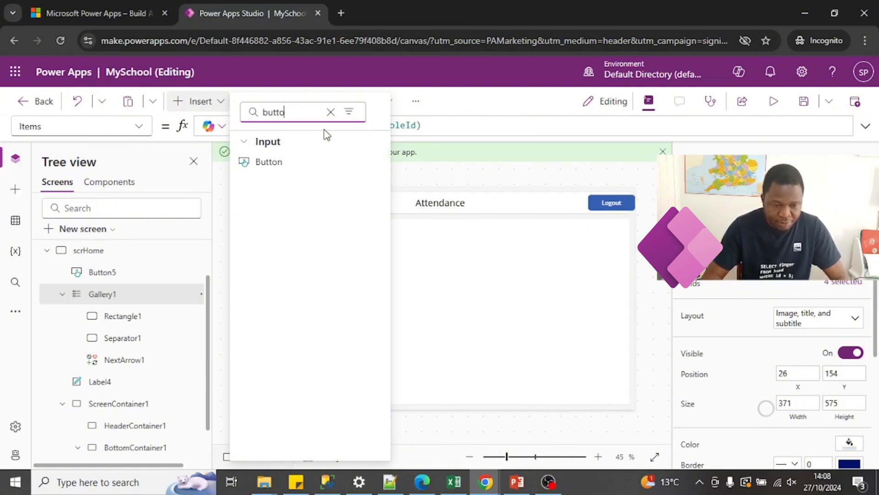
pyautogui.click(291, 163)
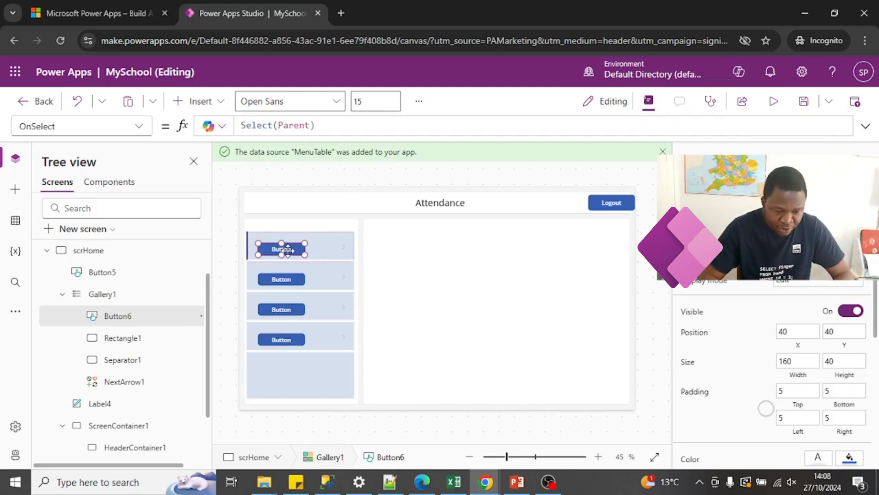
pyautogui.moveTo(283, 243); pyautogui.dragTo(339, 257)
# Delete the next arrow from the gallery item and widen the button to 371 so it spans the whole item.
pyautogui.click(343, 247)
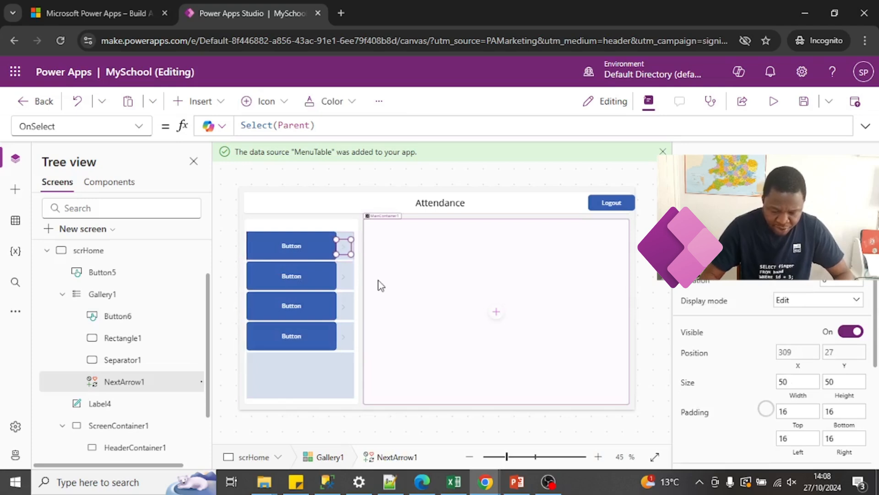
pyautogui.press('Delete')
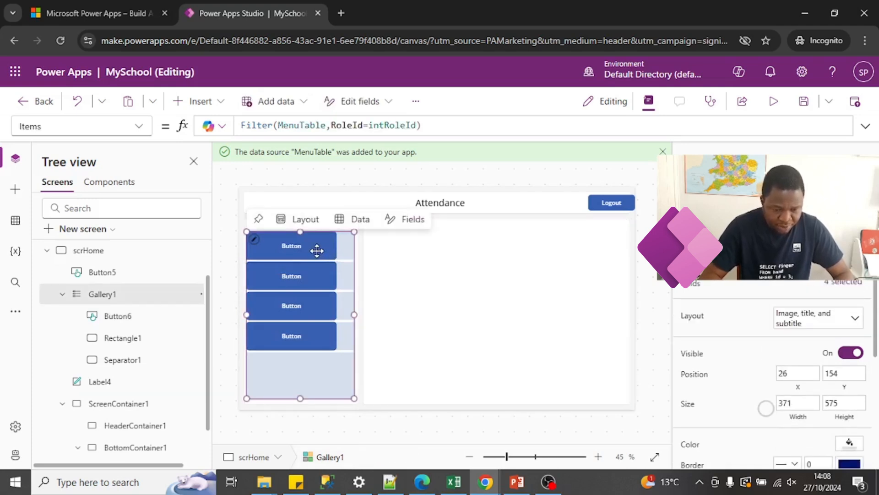
pyautogui.click(304, 240)
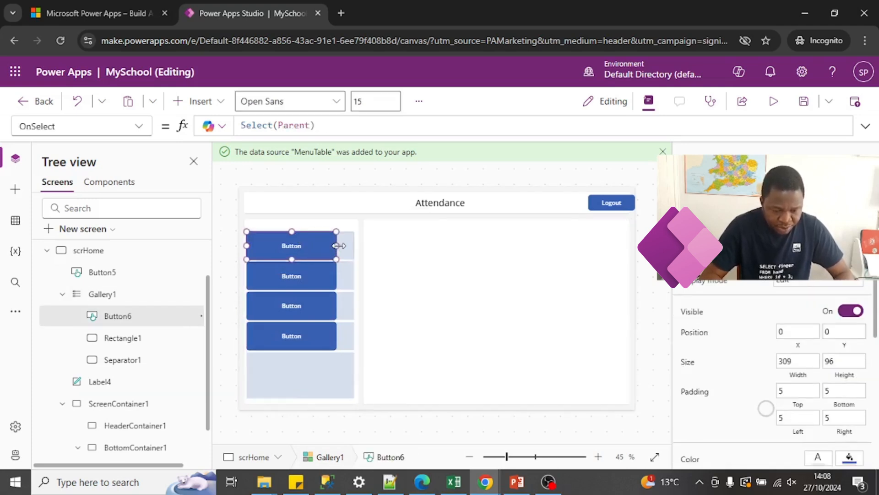
pyautogui.moveTo(336, 246); pyautogui.dragTo(356, 246)
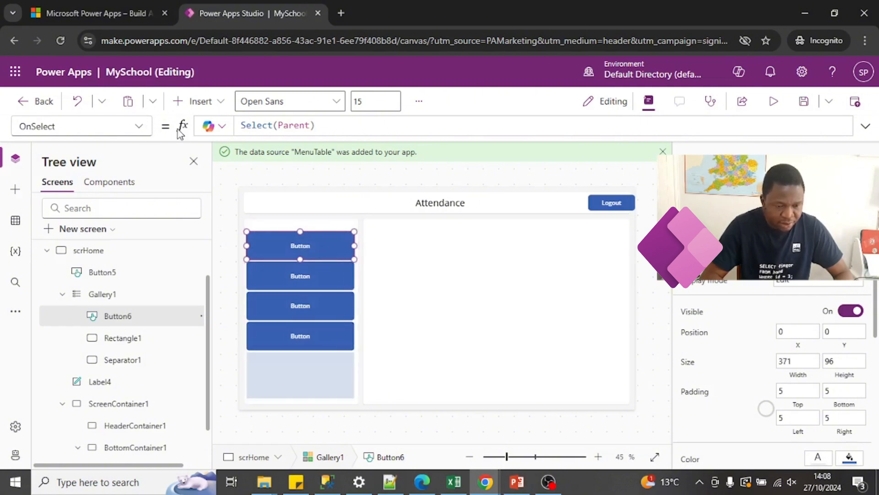
# Set the Text property of the gallery button to ThisItem.MenuName.
pyautogui.click(137, 129)
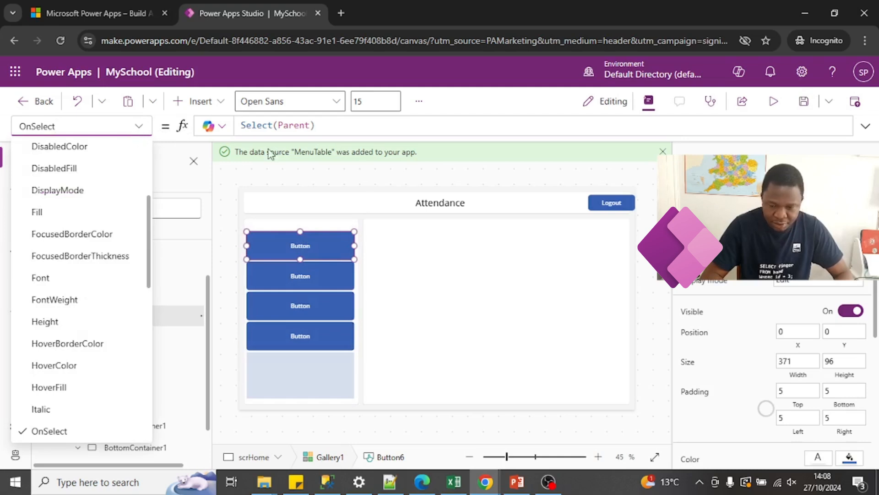
pyautogui.click(766, 408)
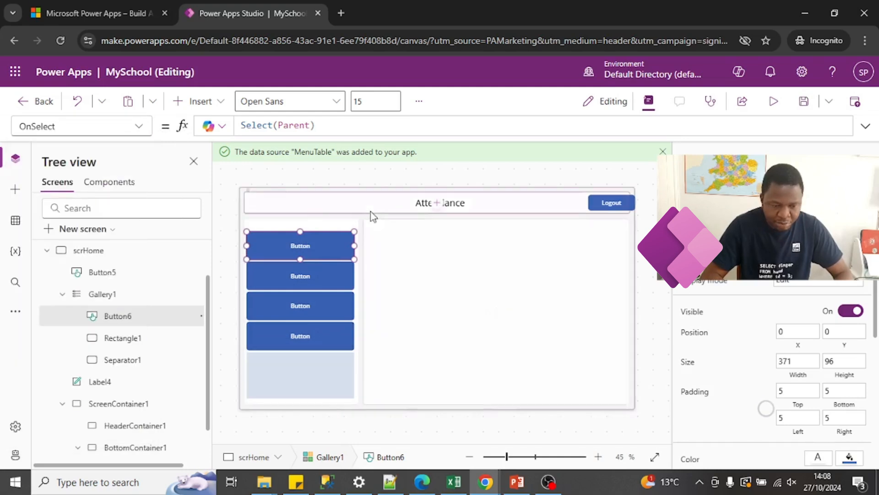
pyautogui.click(139, 127)
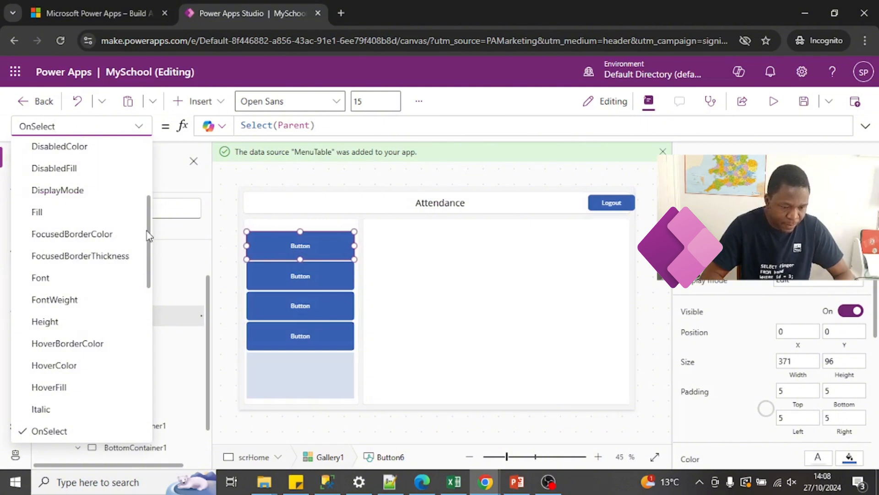
pyautogui.moveTo(151, 236); pyautogui.dragTo(147, 355)
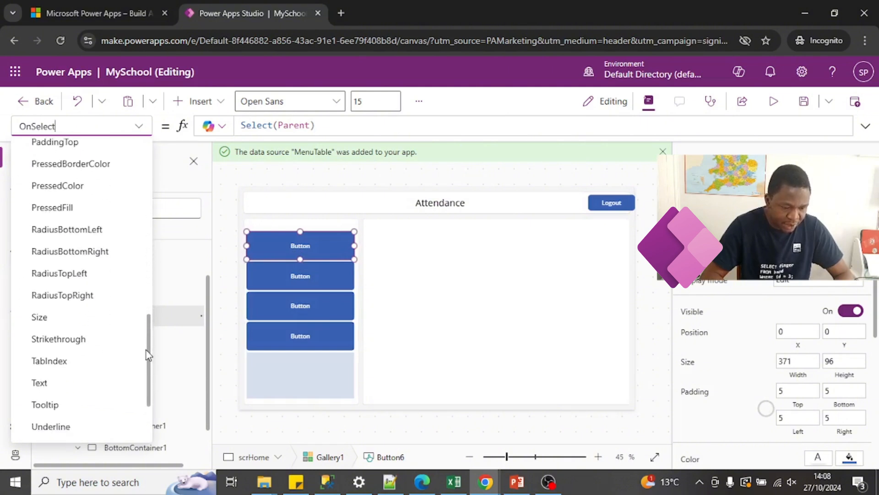
pyautogui.click(70, 382)
pyautogui.moveTo(304, 133); pyautogui.dragTo(169, 130)
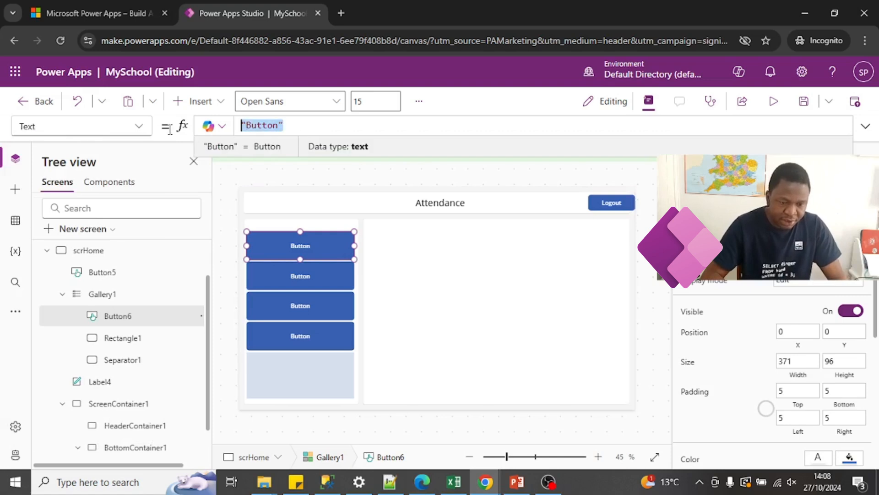
pyautogui.write('Thi')
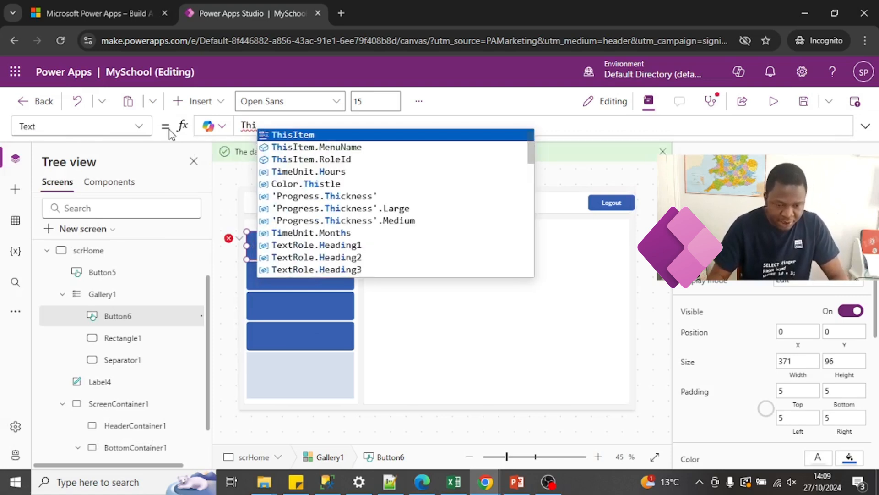
pyautogui.write('.')
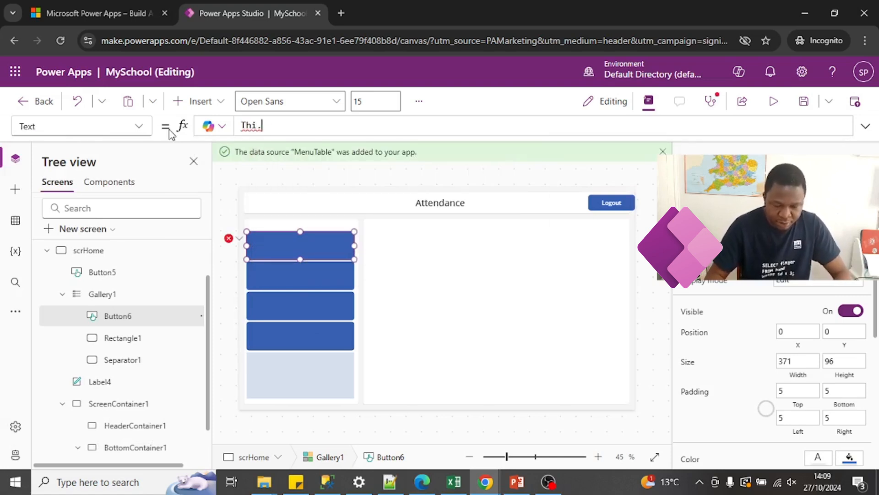
pyautogui.press('BackSpace')
pyautogui.write('s')
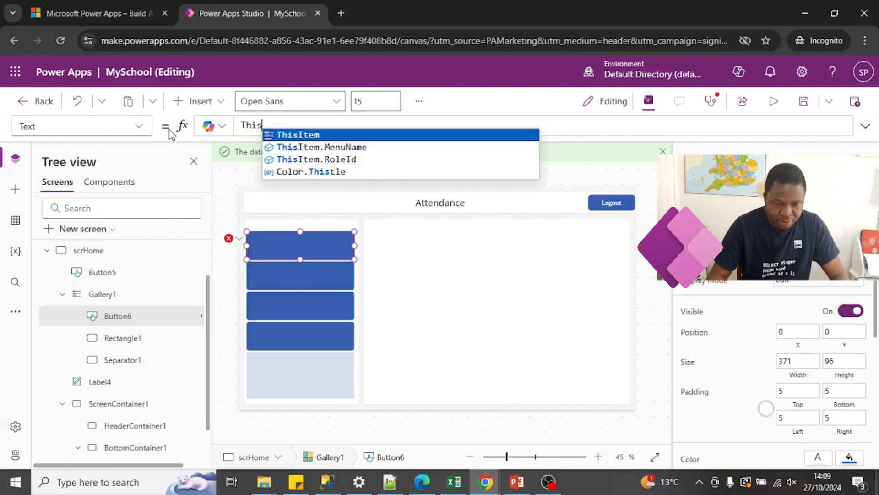
pyautogui.click(348, 147)
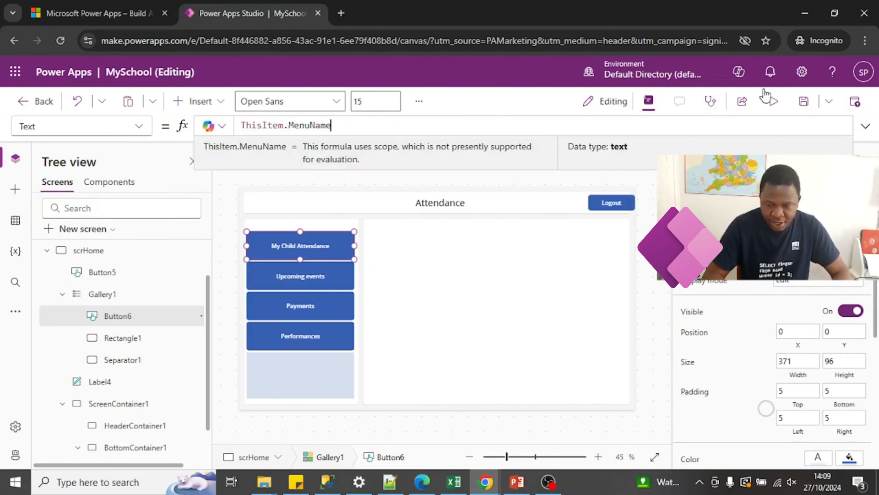
# Preview the home screen to check the menu buttons, close the preview and collapse scrHome in the screen tree.
pyautogui.click(774, 101)
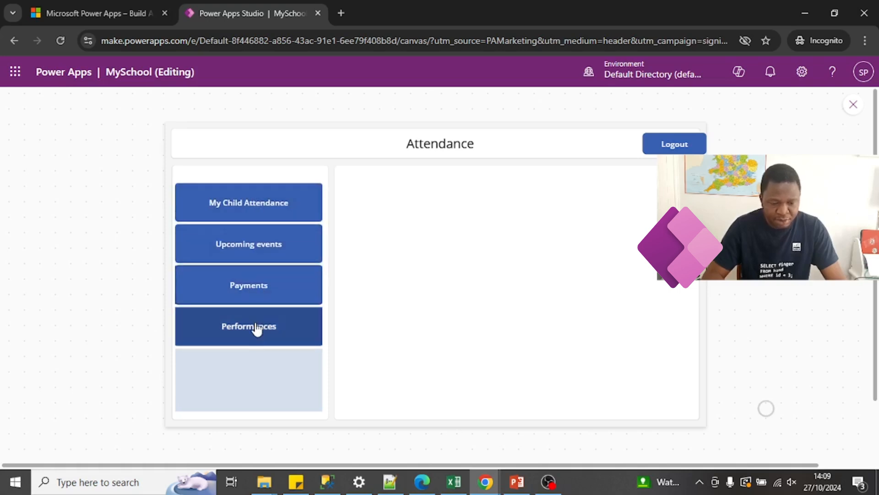
pyautogui.click(855, 106)
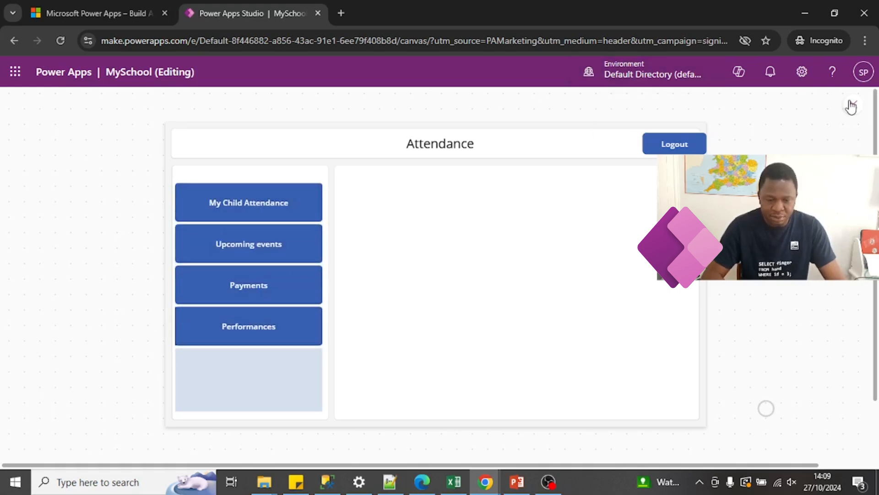
pyautogui.click(585, 319)
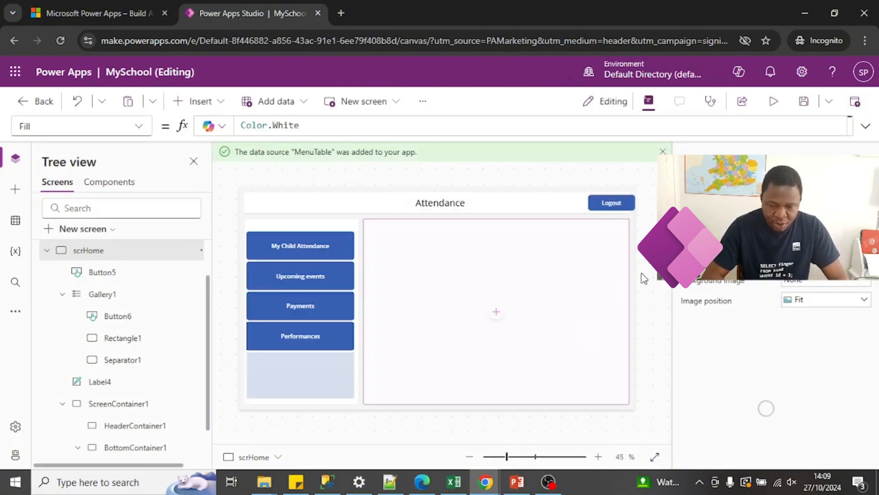
pyautogui.click(51, 251)
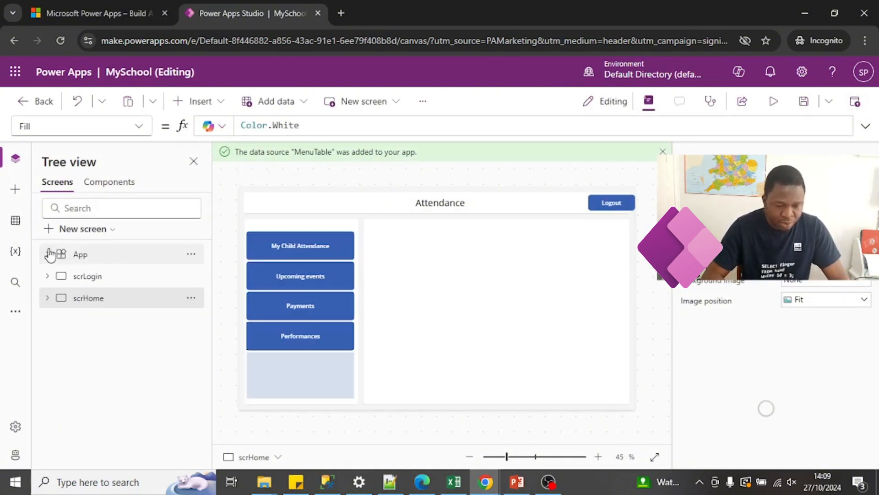
# Save the app and expand the OnSelect formula of the login button on scrLogin.
pyautogui.click(804, 103)
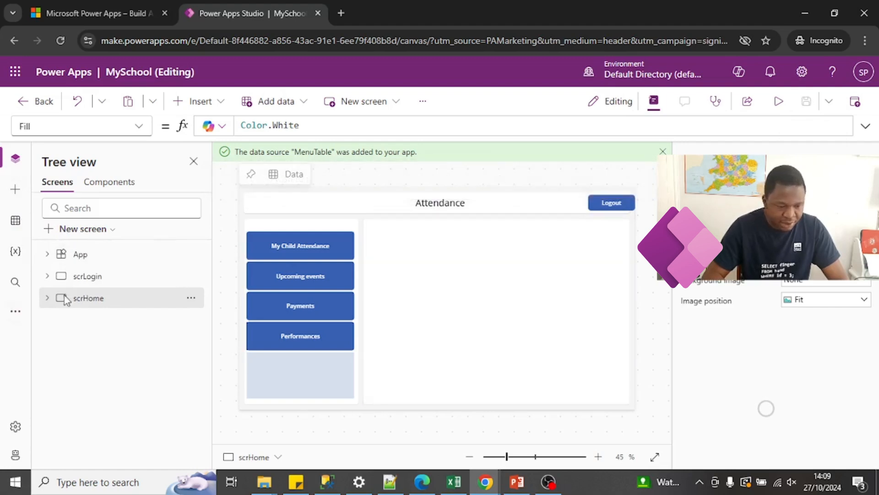
pyautogui.click(94, 282)
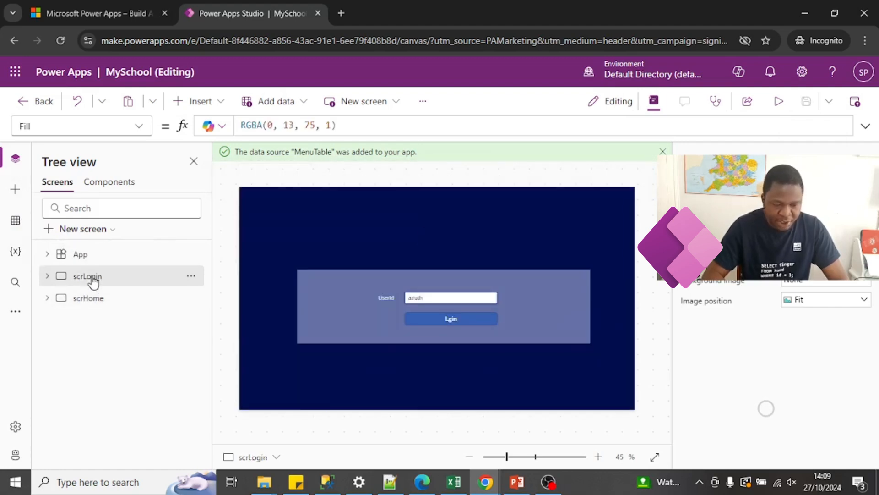
pyautogui.click(445, 321)
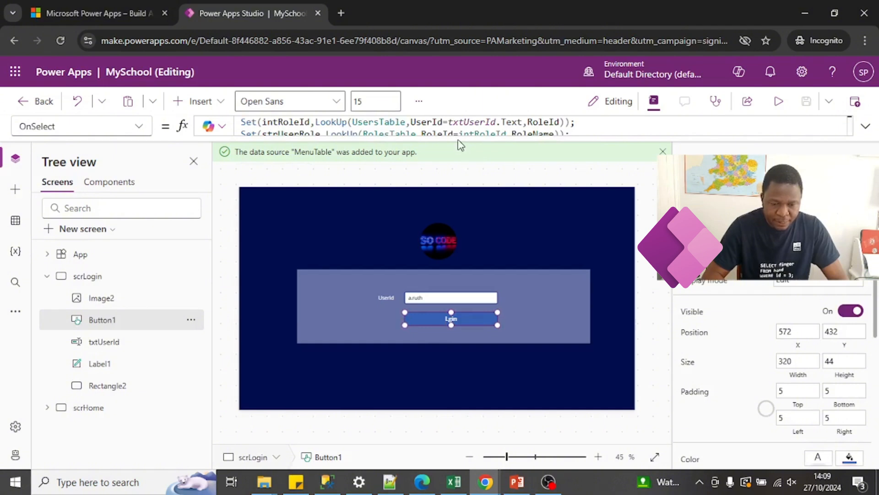
pyautogui.moveTo(457, 136); pyautogui.dragTo(450, 259)
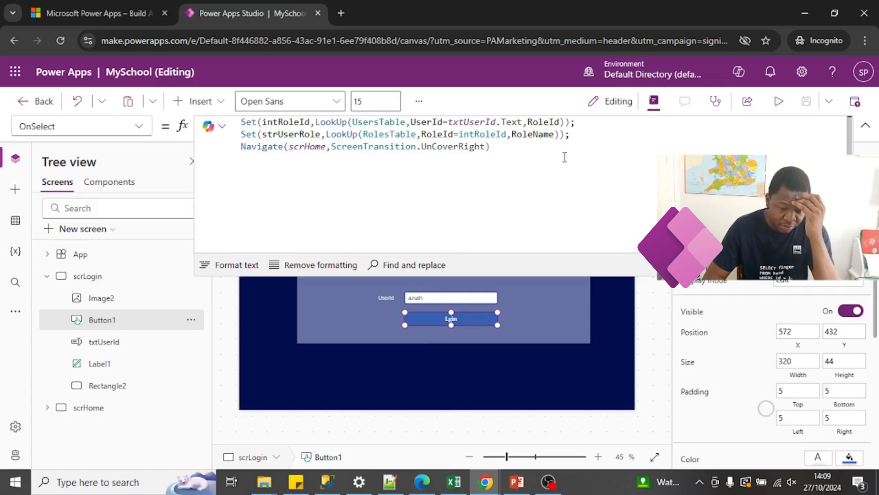
# Wrap the Navigate call in If(CountRows(Filter(UsersTable,UserId=txtUserId.Text))<1, ...) that notifies "You are not authorised to use this application or your userid is incorrect".
pyautogui.click(573, 134)
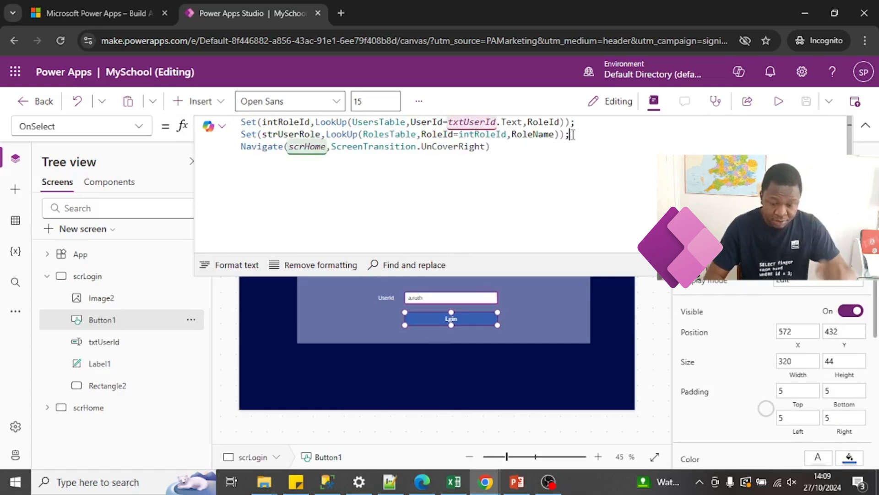
pyautogui.press('Return')
pyautogui.press('Return')
pyautogui.press('Return')
pyautogui.press('Up')
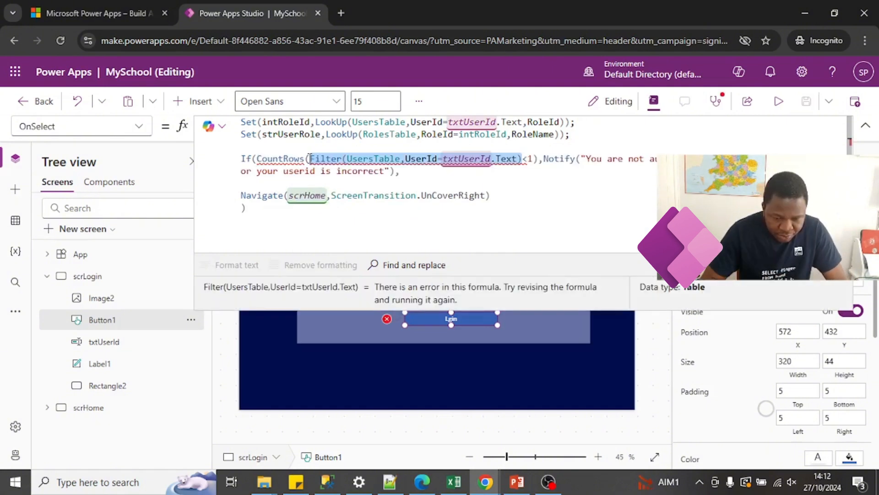
pyautogui.click(531, 158)
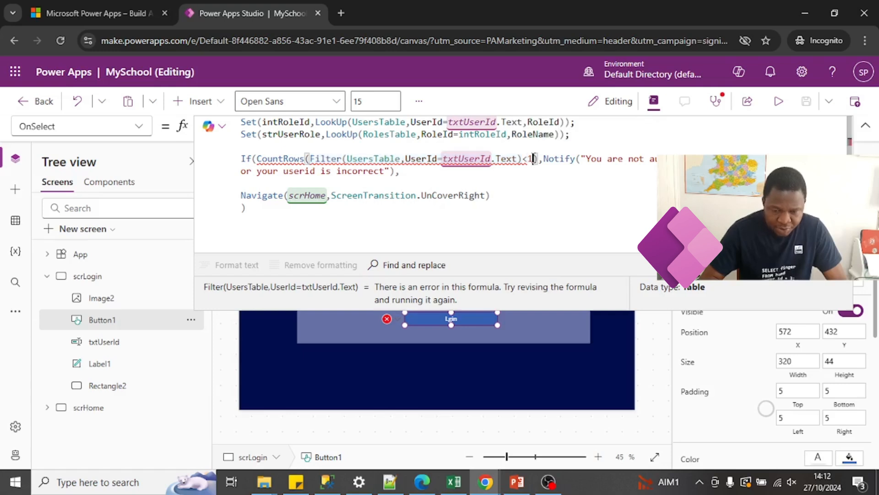
pyautogui.press('BackSpace')
pyautogui.press('BackSpace')
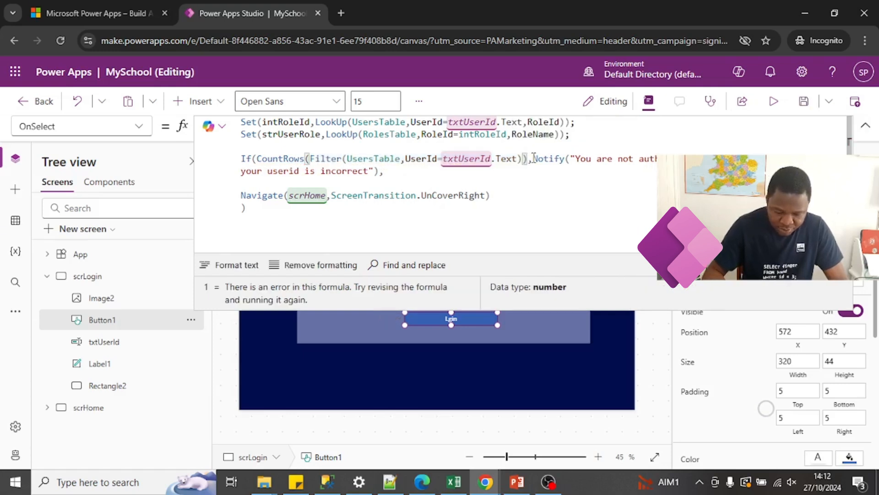
pyautogui.write('<1')
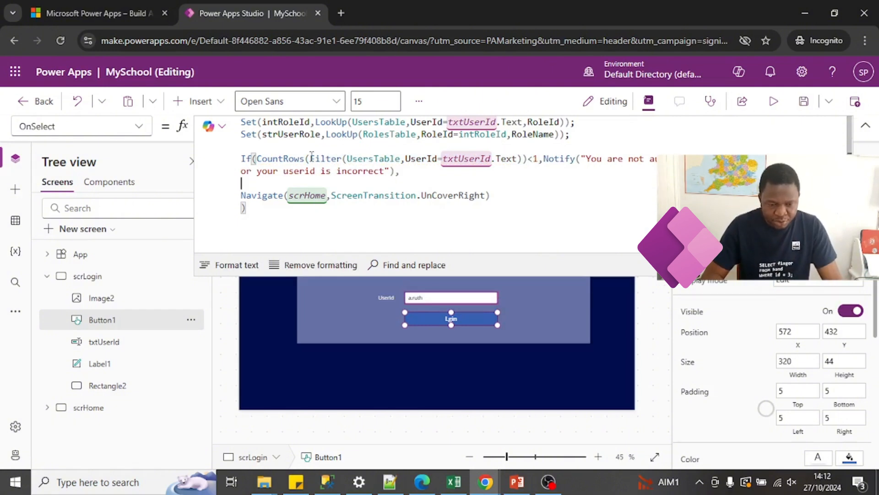
# Put the Notify call on its own line in the login formula and add the error notification type as its second argument.
pyautogui.moveTo(312, 155); pyautogui.dragTo(523, 153)
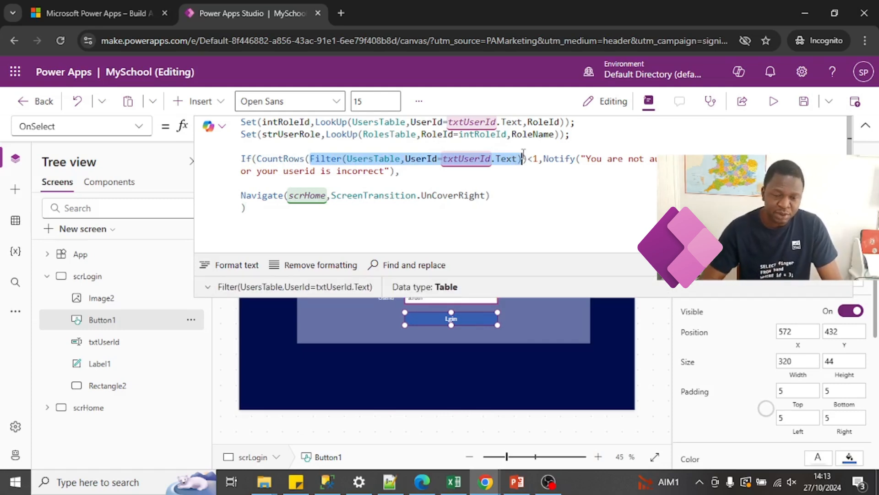
pyautogui.click(535, 160)
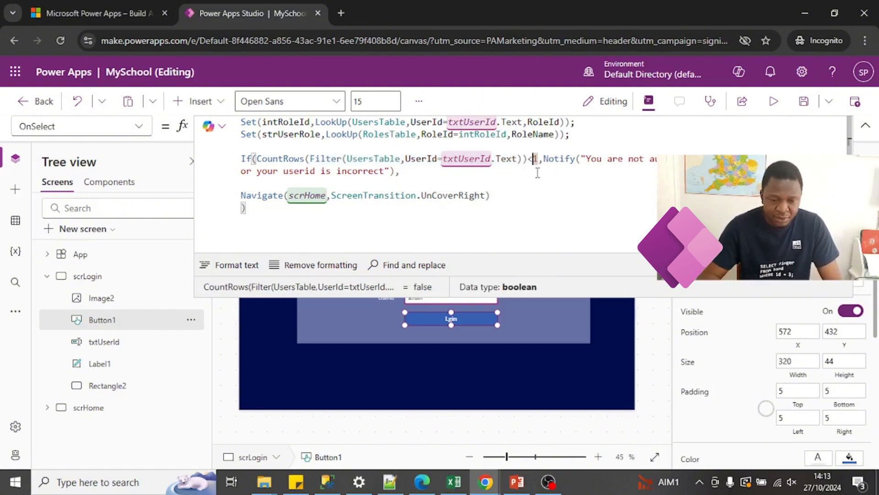
pyautogui.click(544, 158)
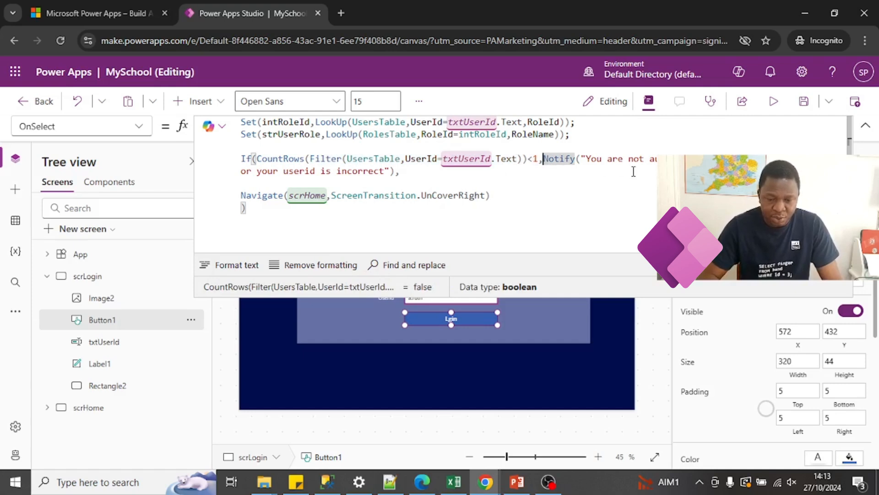
pyautogui.press('Return')
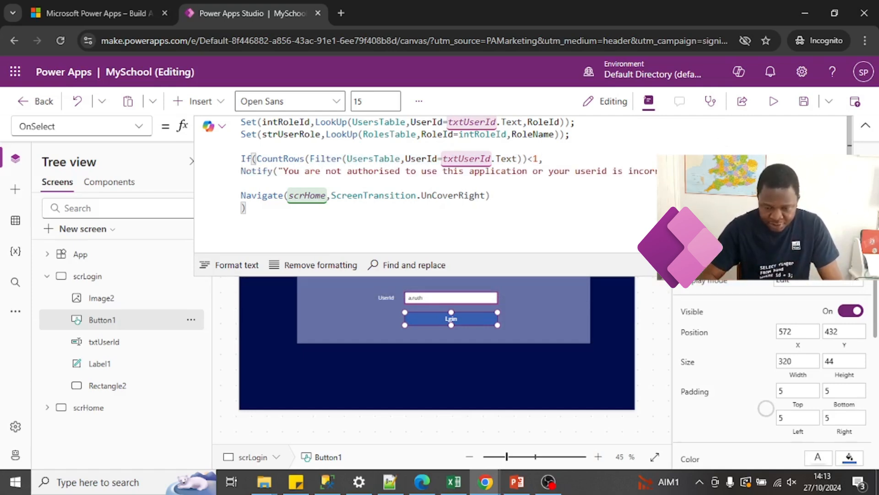
pyautogui.press('End')
pyautogui.press('Left')
pyautogui.press('Left')
pyautogui.write(',')
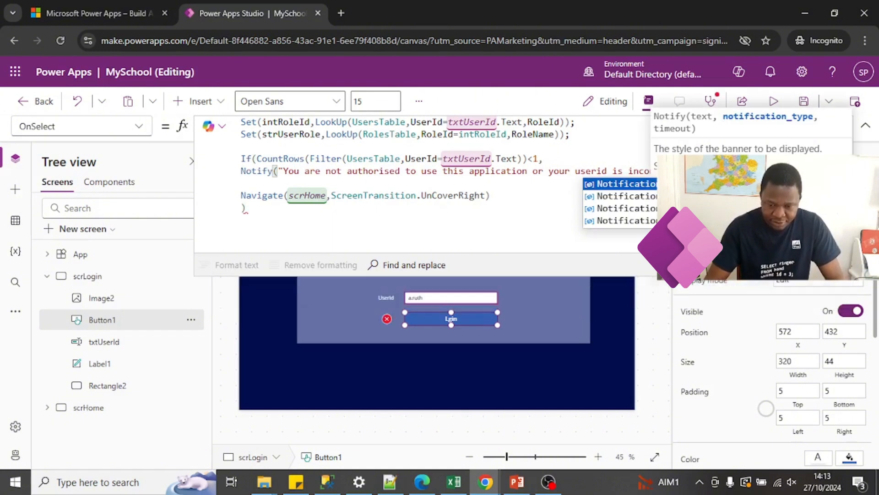
pyautogui.click(678, 184)
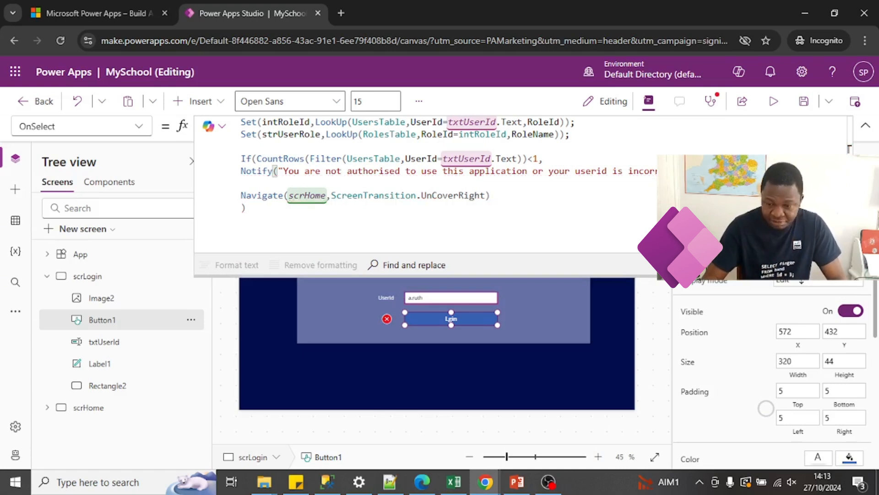
pyautogui.click(590, 183)
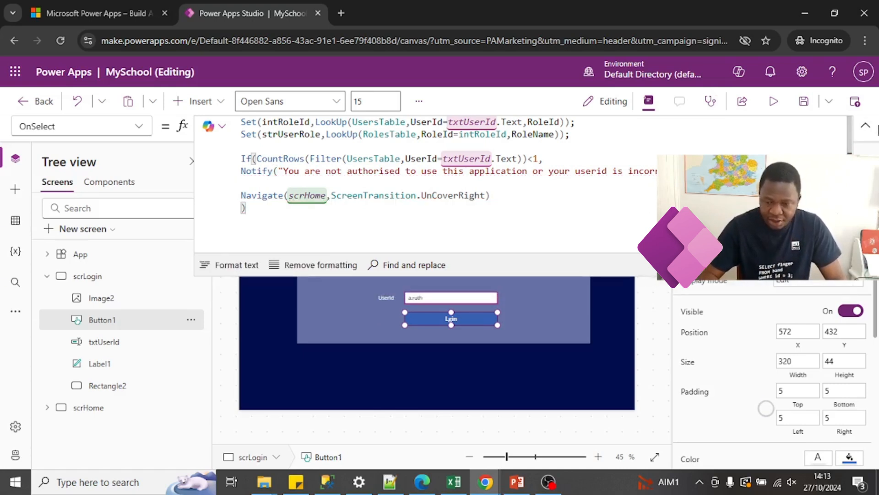
pyautogui.click(865, 126)
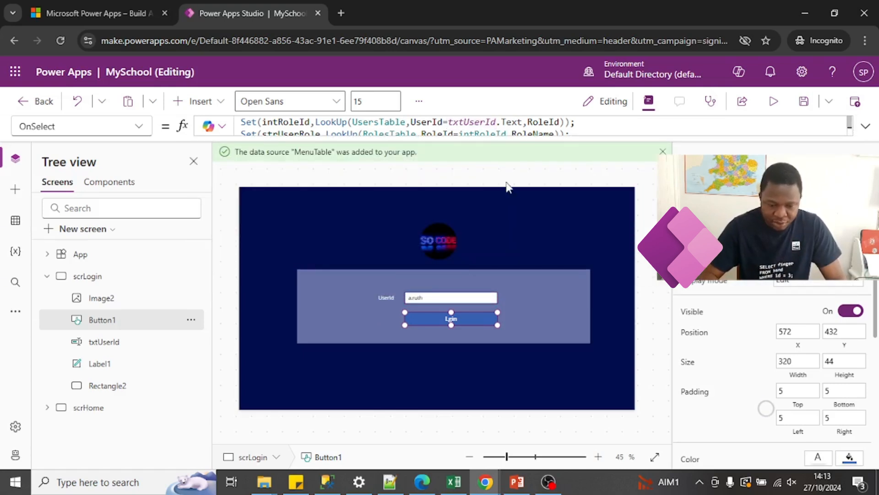
# Preview the app and try to log in with an invalid user ID.
pyautogui.click(774, 101)
pyautogui.click(450, 275)
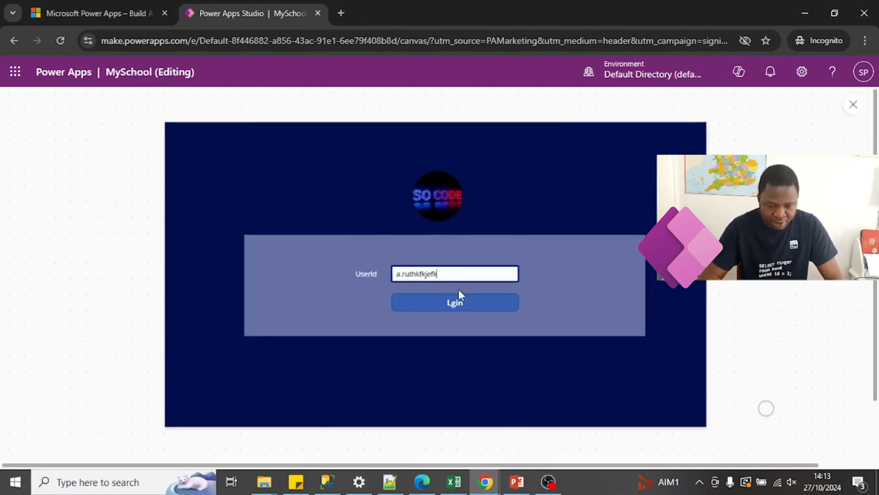
pyautogui.click(454, 302)
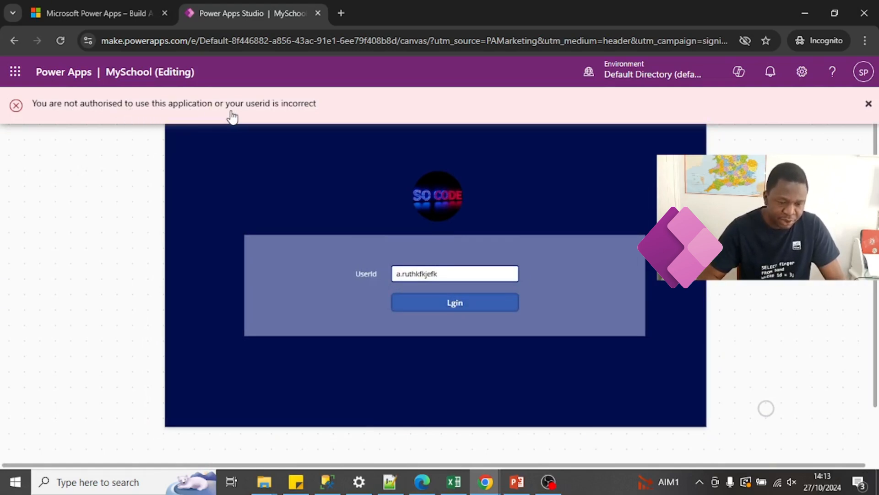
# Remove the extra characters from the user ID, log in with the valid one and close the preview.
pyautogui.click(462, 272)
pyautogui.press('BackSpace')
pyautogui.press('BackSpace')
pyautogui.press('BackSpace')
pyautogui.press('BackSpace')
pyautogui.press('BackSpace')
pyautogui.press('BackSpace')
pyautogui.press('BackSpace')
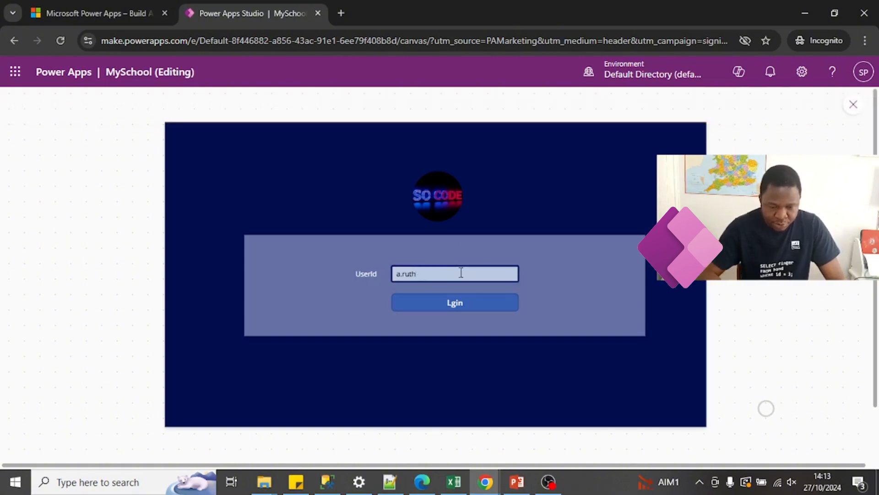
pyautogui.click(458, 308)
pyautogui.click(459, 308)
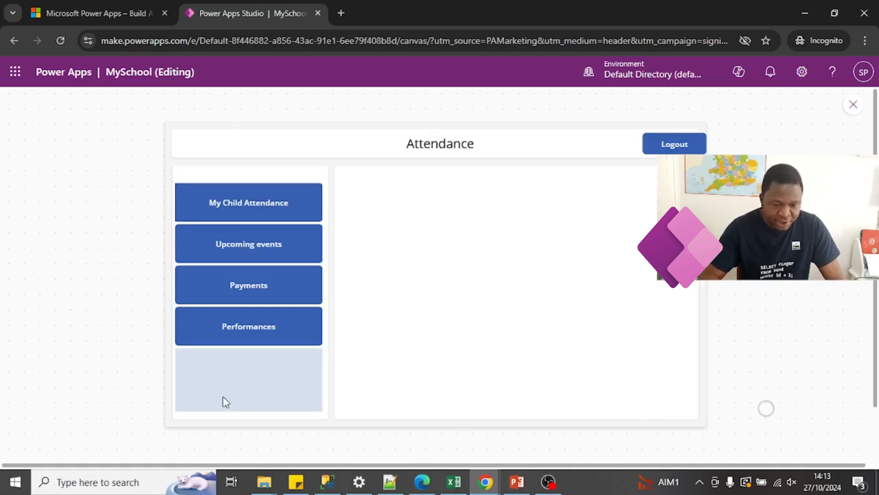
pyautogui.click(852, 106)
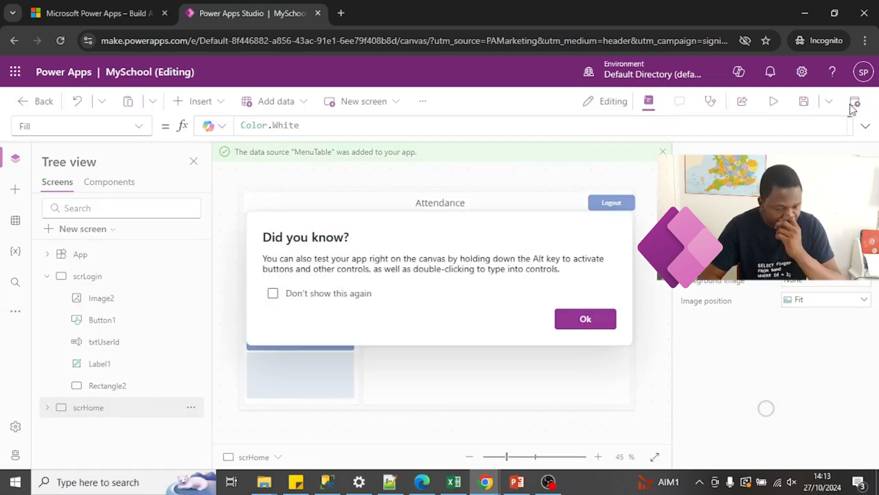
pyautogui.click(570, 316)
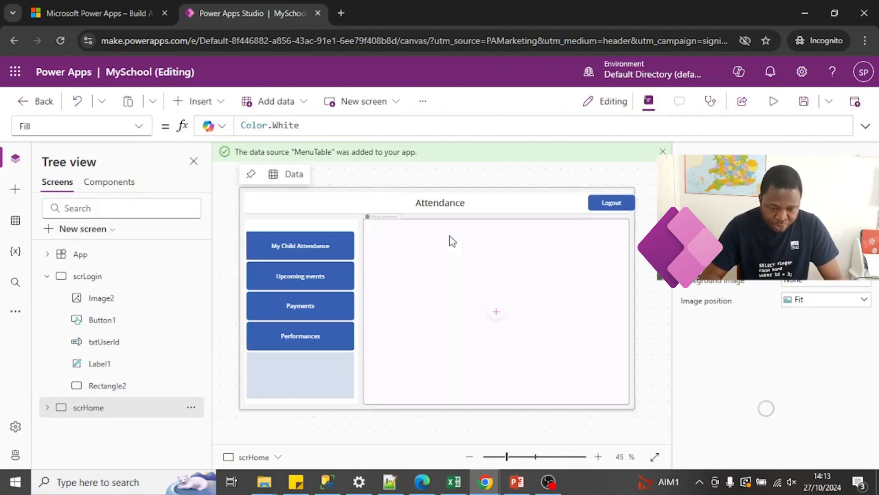
# Insert a text label into the sidebar container above the menu buttons on scrHome.
pyautogui.click(438, 264)
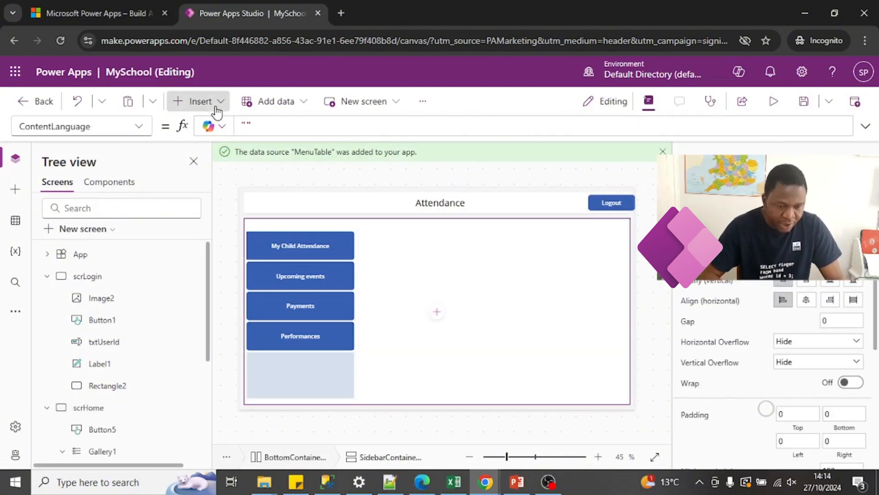
pyautogui.click(198, 101)
pyautogui.click(305, 163)
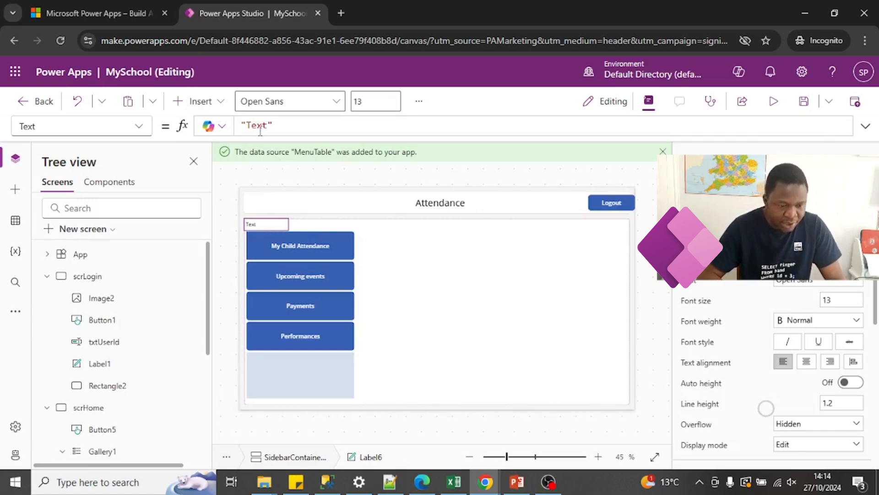
# Set the label's Text property to "Hi " & txtUserId.Text & ", You profile is: " & strUserRole.
pyautogui.moveTo(271, 124); pyautogui.dragTo(231, 124)
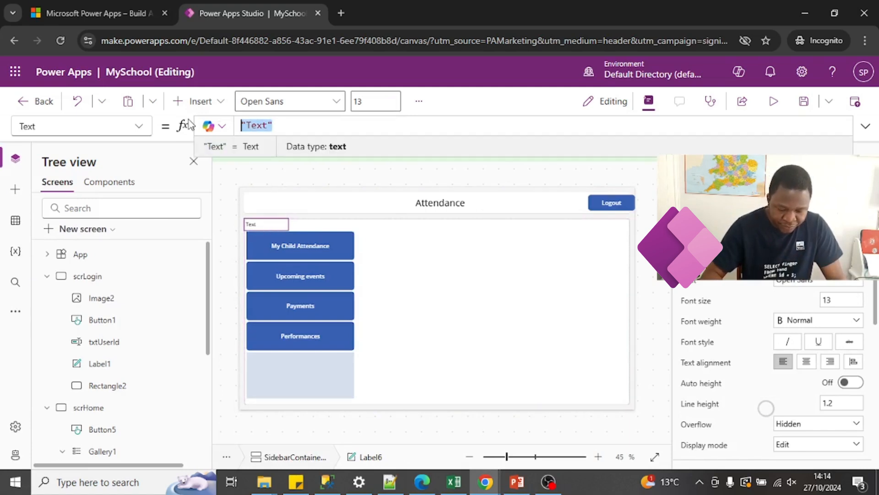
pyautogui.press('BackSpace')
pyautogui.write('"Hi " & txtUserId.Text & ", You profile is: " &')
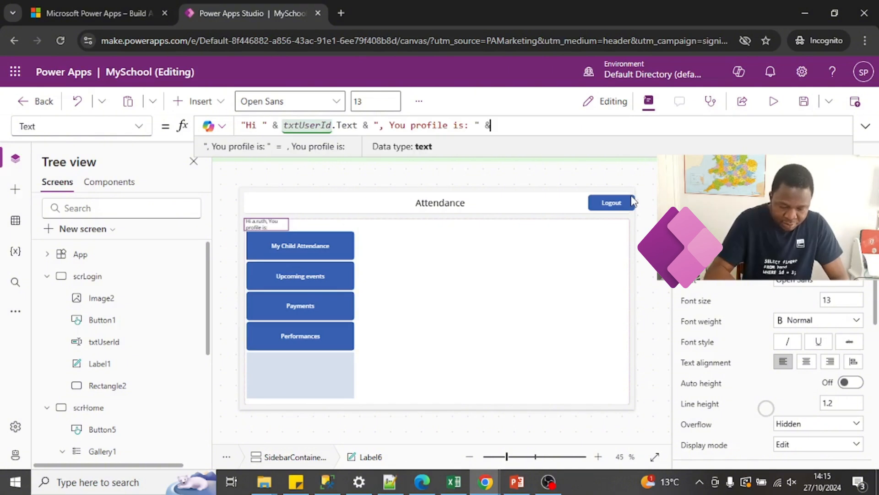
pyautogui.write('str')
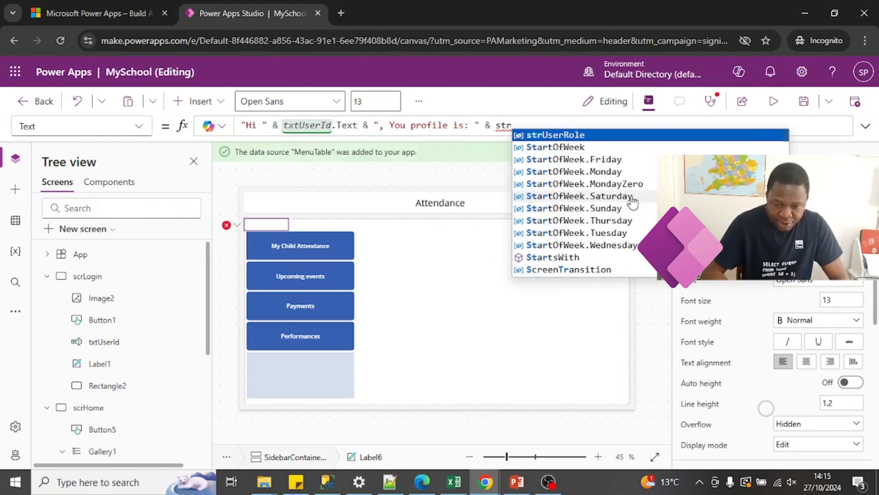
pyautogui.click(600, 135)
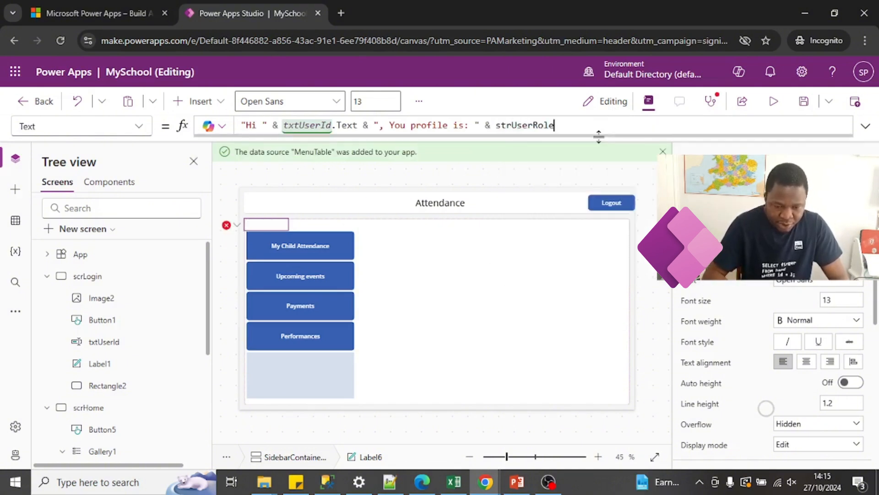
# Set the greeting label's font size to 15 and its width to 300.
pyautogui.click(277, 227)
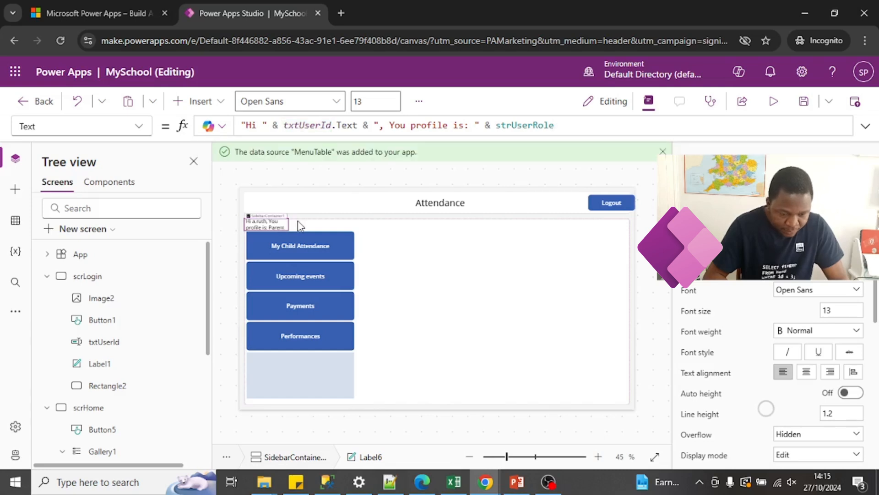
pyautogui.scroll(-5, 779, 366)
pyautogui.click(845, 341)
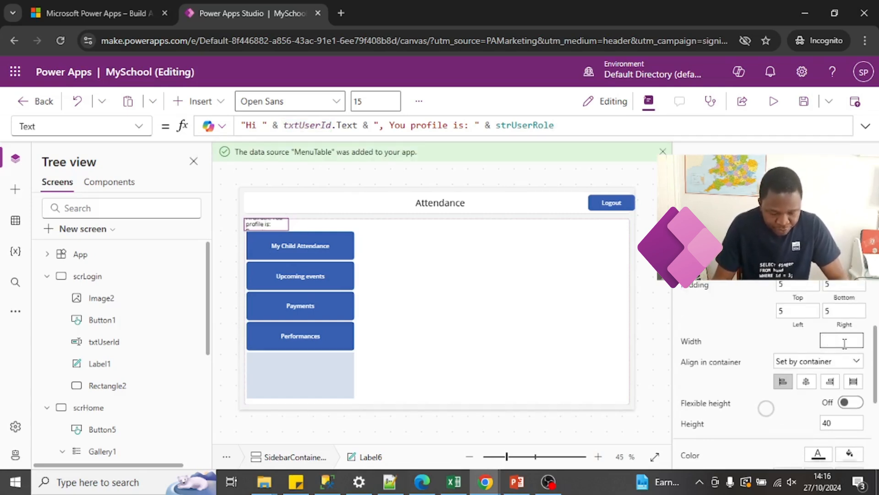
pyautogui.click(840, 309)
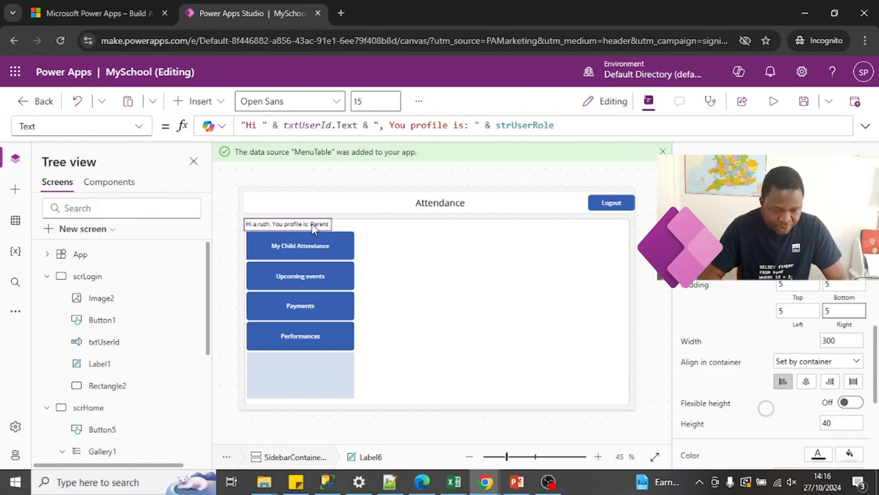
# Preview the app from scrLogin, log in to check the greeting label and log out again.
pyautogui.click(80, 276)
pyautogui.click(774, 102)
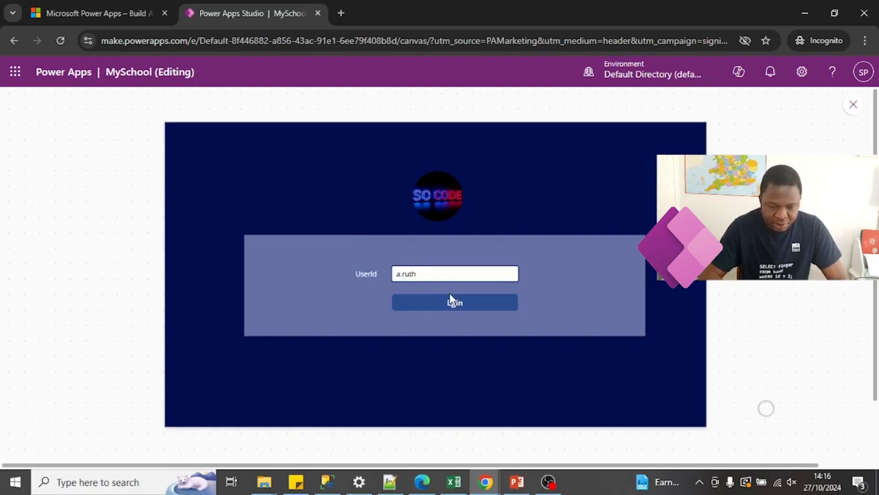
pyautogui.click(451, 307)
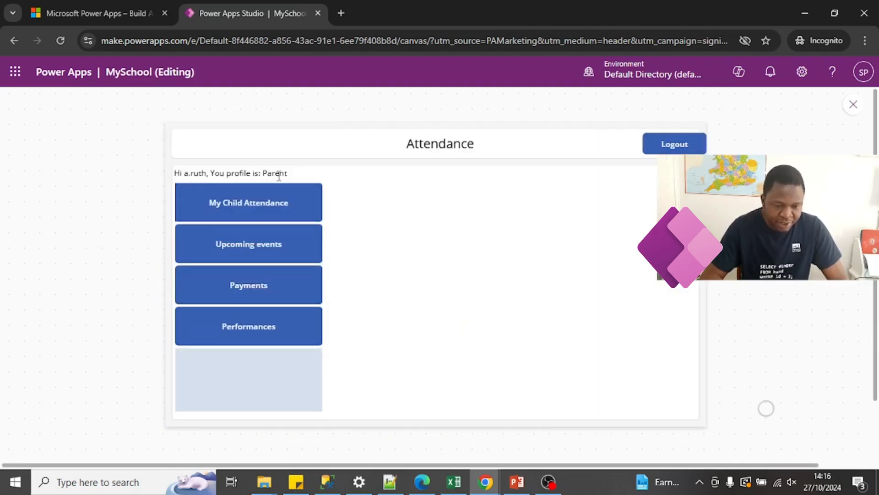
pyautogui.click(674, 144)
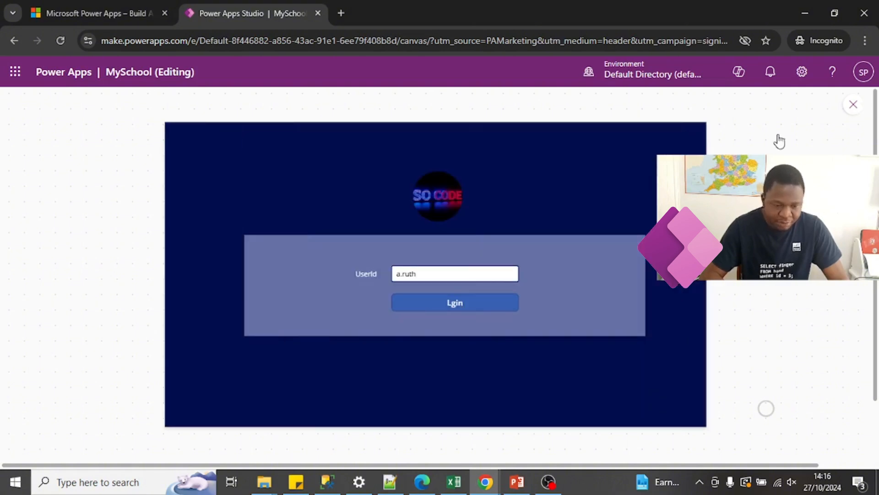
# Log in to the previewed app with the accountant's user ID, check the greeting and menu buttons, and log out.
pyautogui.doubleClick(418, 274)
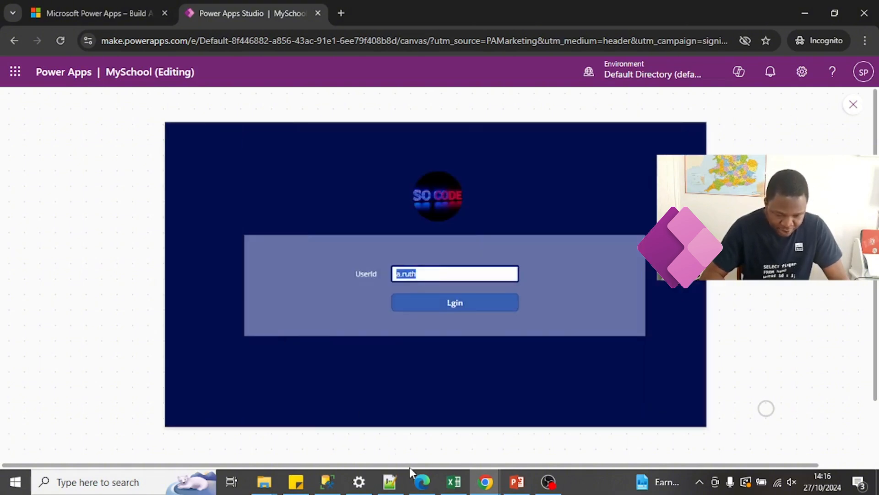
pyautogui.write('b.benjamin')
pyautogui.click(465, 303)
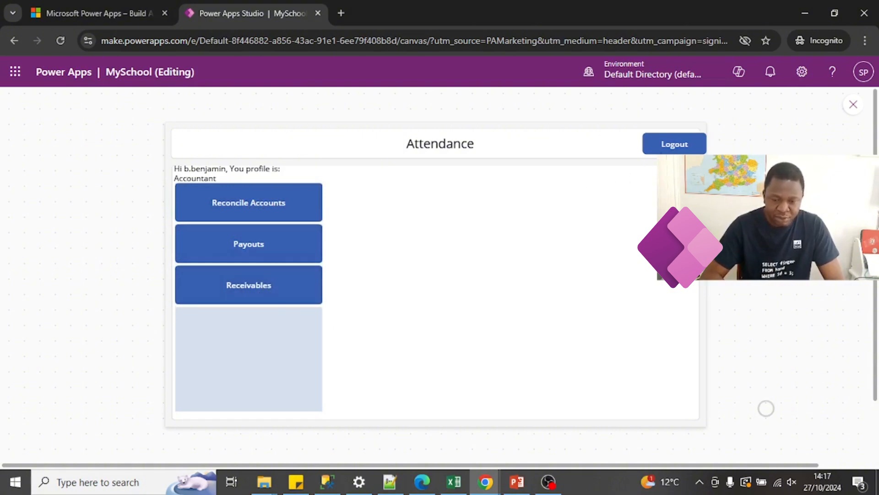
pyautogui.click(677, 145)
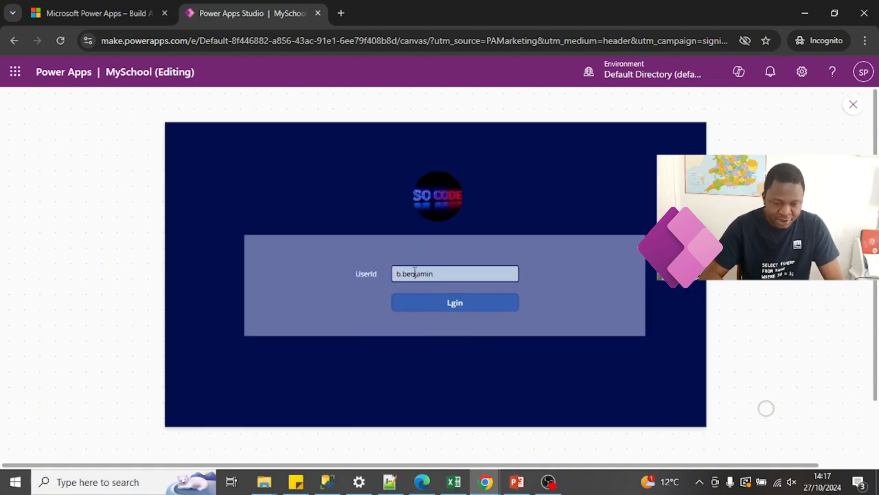
# Replace the user ID with the parent's, log in to check that role's greeting and menu, and log out.
pyautogui.tripleClick(423, 269)
pyautogui.write('b')
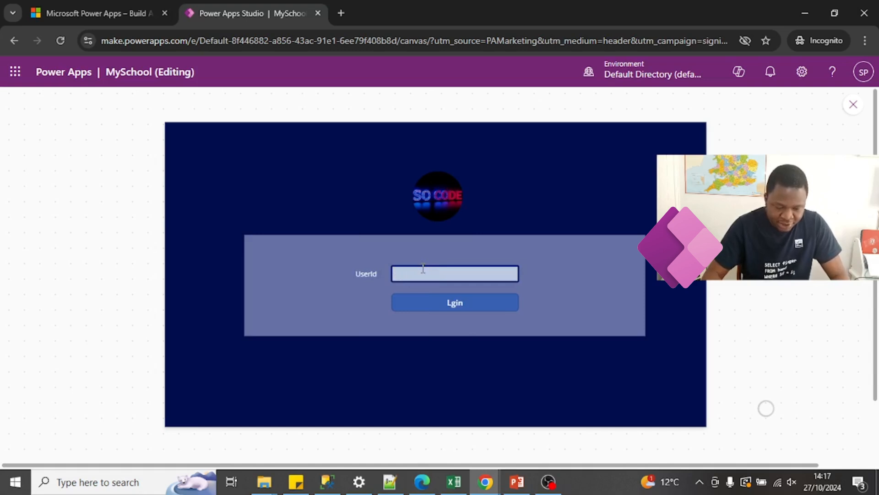
pyautogui.write('.ruth')
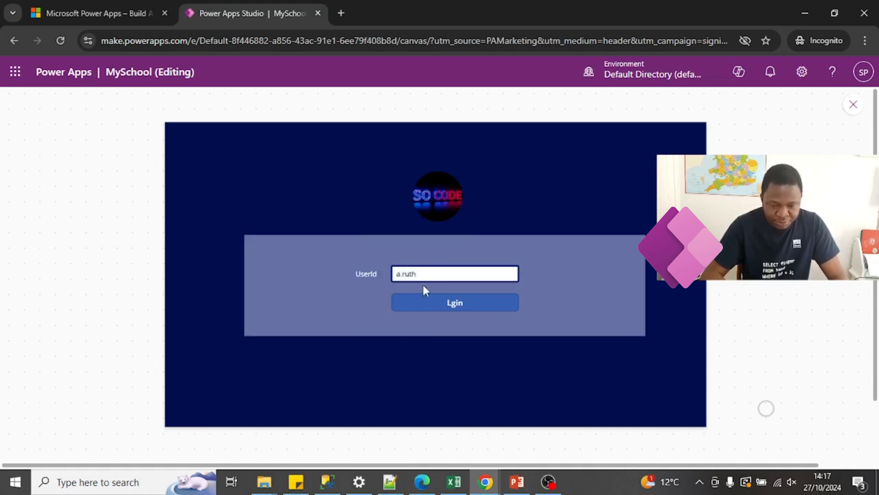
pyautogui.click(429, 306)
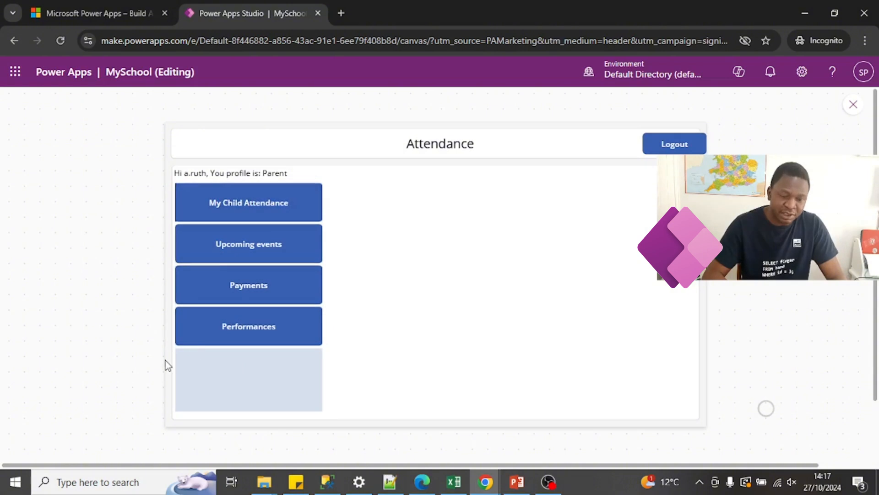
pyautogui.click(676, 146)
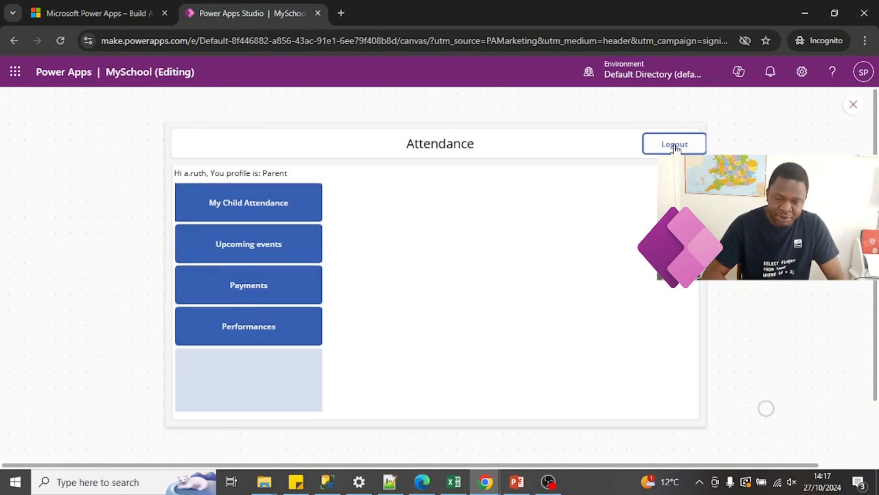
# Test the login with the cashier's user ID, review the cashier greeting and menu buttons, and log out.
pyautogui.moveTo(451, 274); pyautogui.dragTo(190, 287)
pyautogui.write('i.frank')
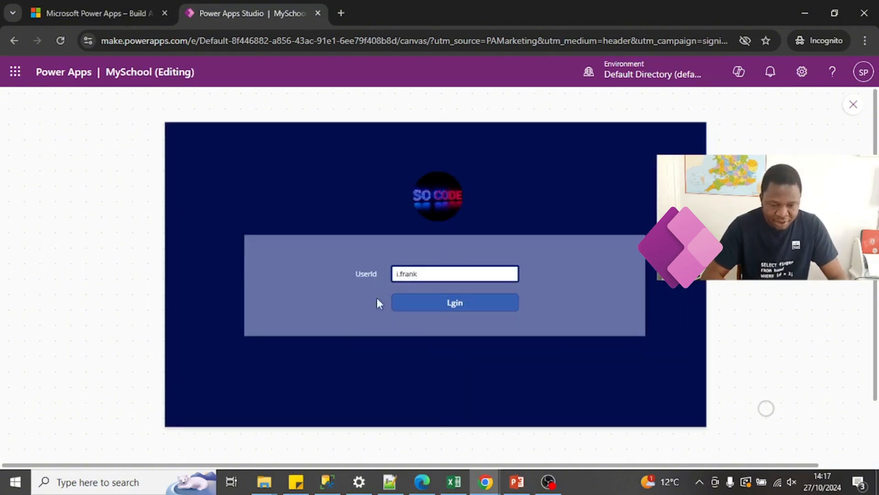
pyautogui.click(403, 307)
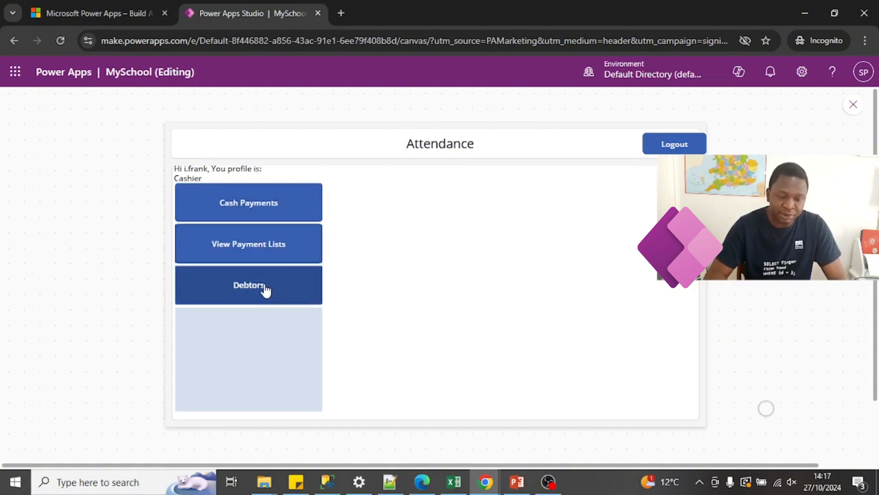
pyautogui.click(669, 146)
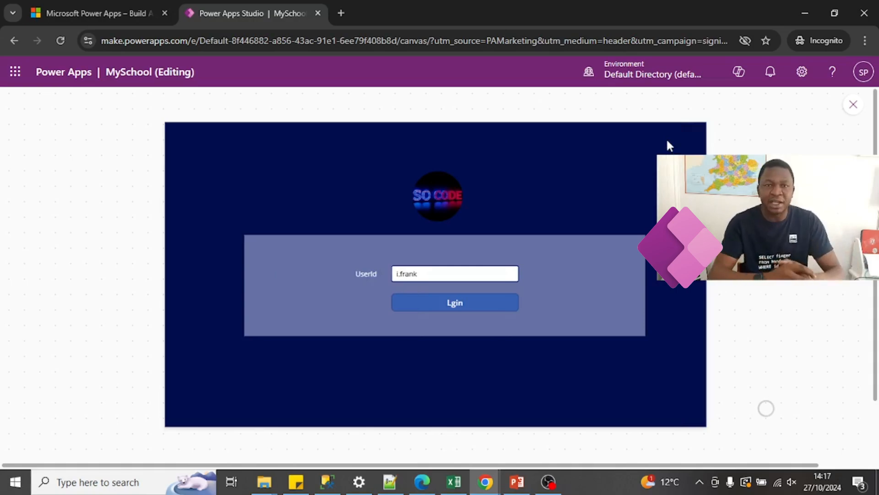